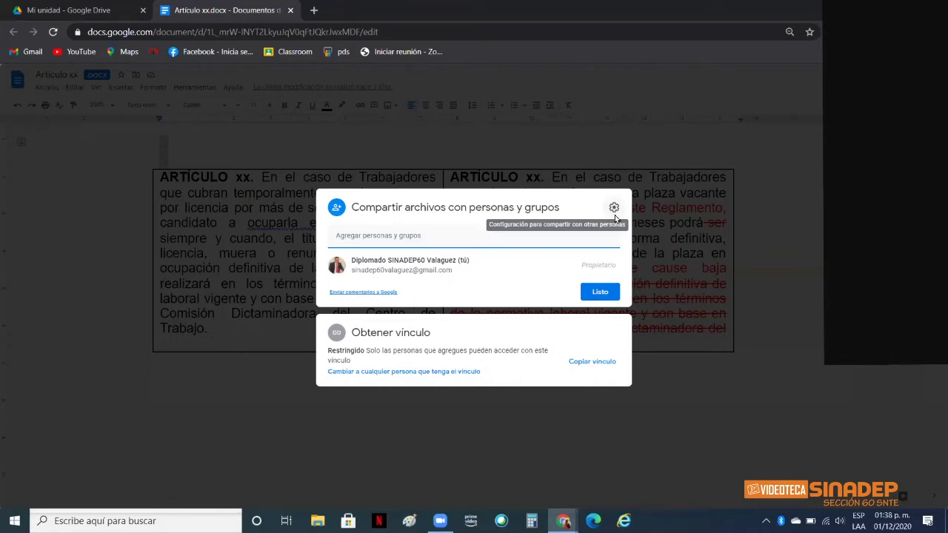
- In the sharing settings, uncheck 'Los editores pueden cambiar permisos y compartir'
{"action": "left_click", "coordinate": [614, 210]}
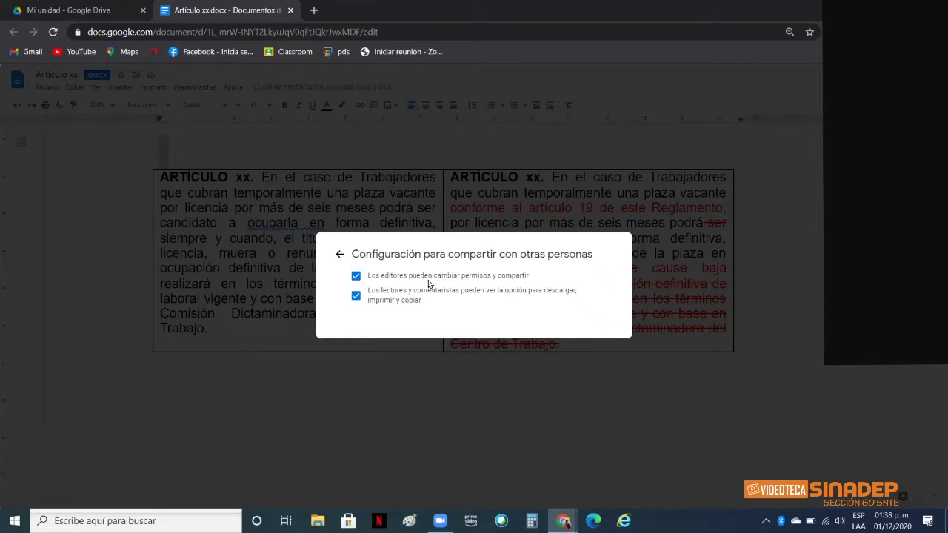
{"action": "left_click", "coordinate": [357, 276]}
- Pick the second Google account from the 'Agregar personas y grupos' suggestions
{"action": "left_click", "coordinate": [339, 254]}
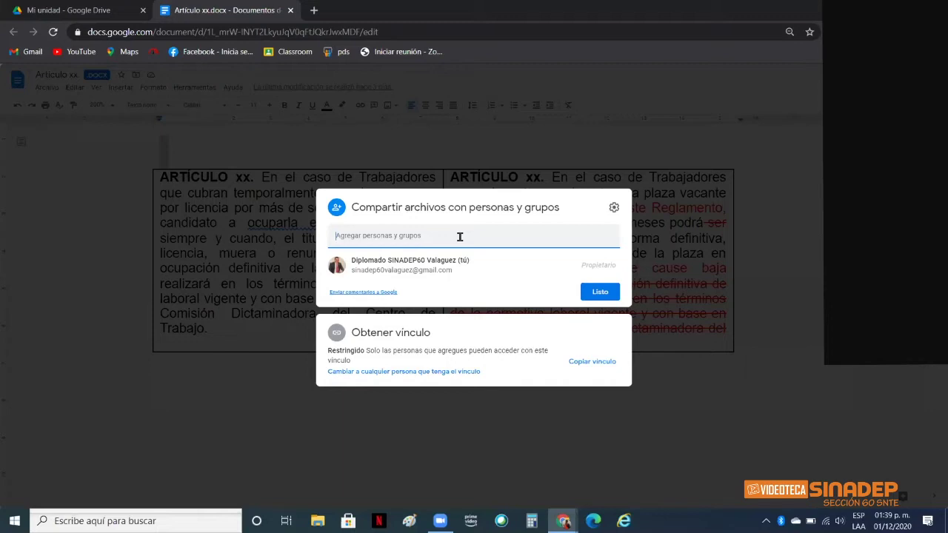
{"action": "left_click", "coordinate": [446, 244]}
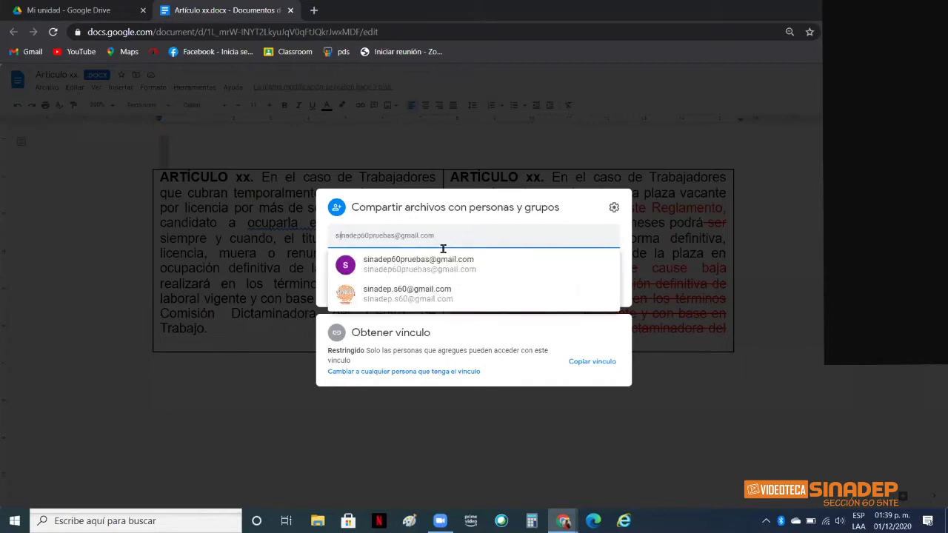
{"action": "left_click", "coordinate": [423, 263]}
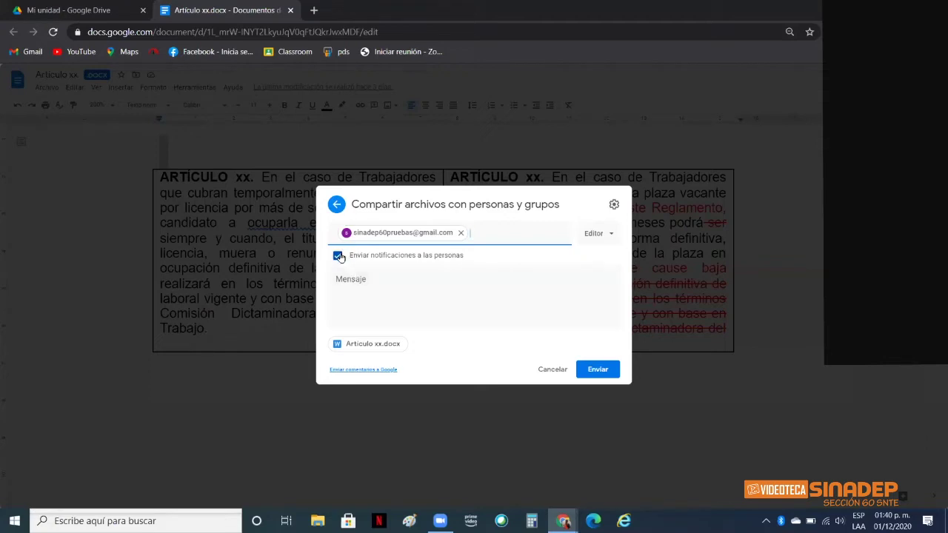
- Turn off 'Enviar notificaciones' and change the added person's role from Editor to Lector
{"action": "left_click", "coordinate": [337, 256]}
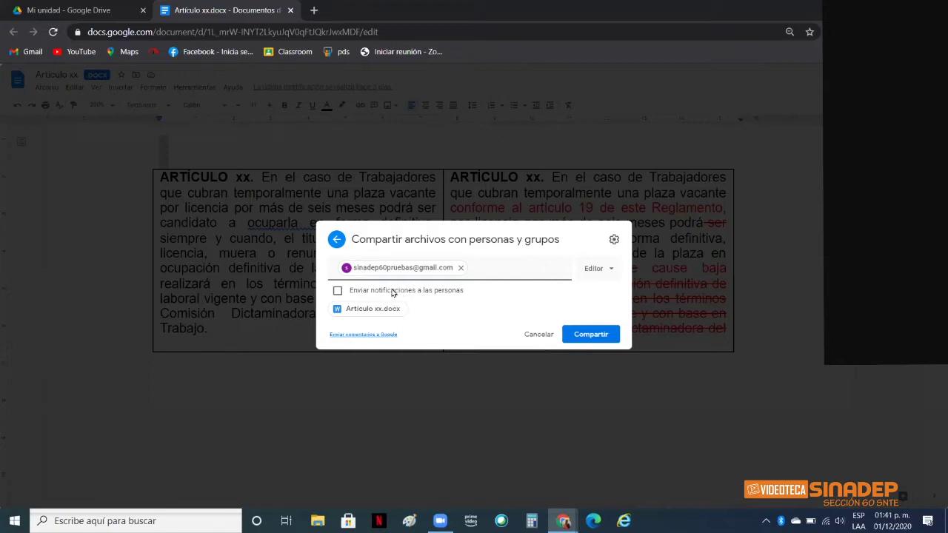
{"action": "left_click", "coordinate": [368, 291]}
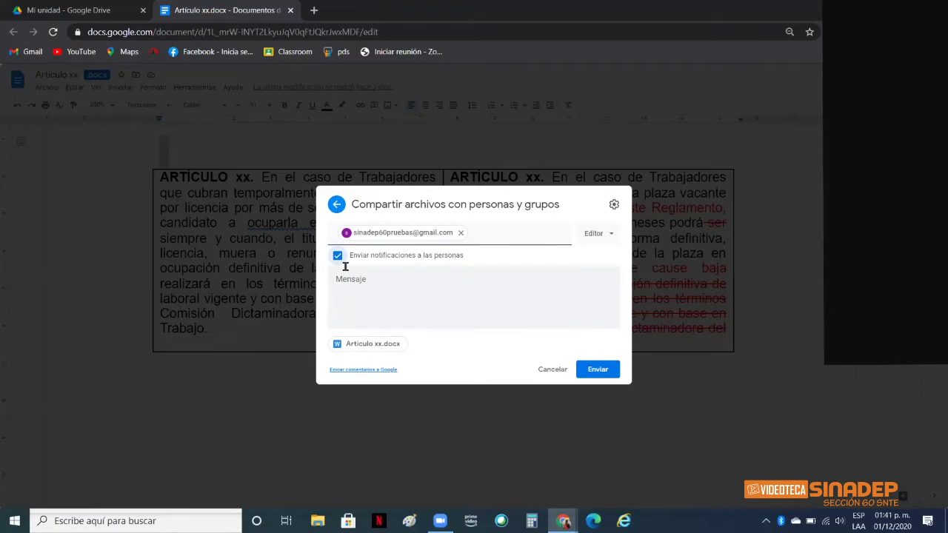
{"action": "left_click", "coordinate": [361, 287]}
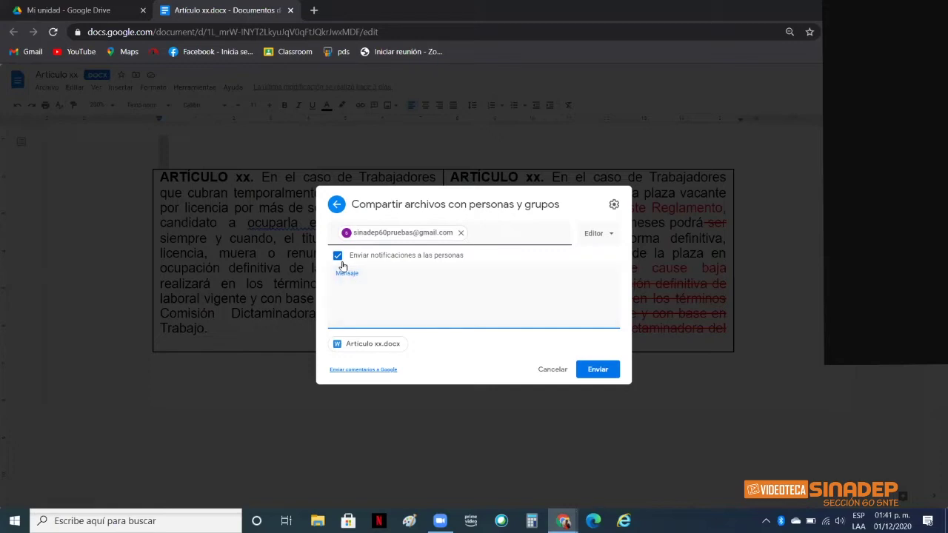
{"action": "left_click", "coordinate": [337, 255]}
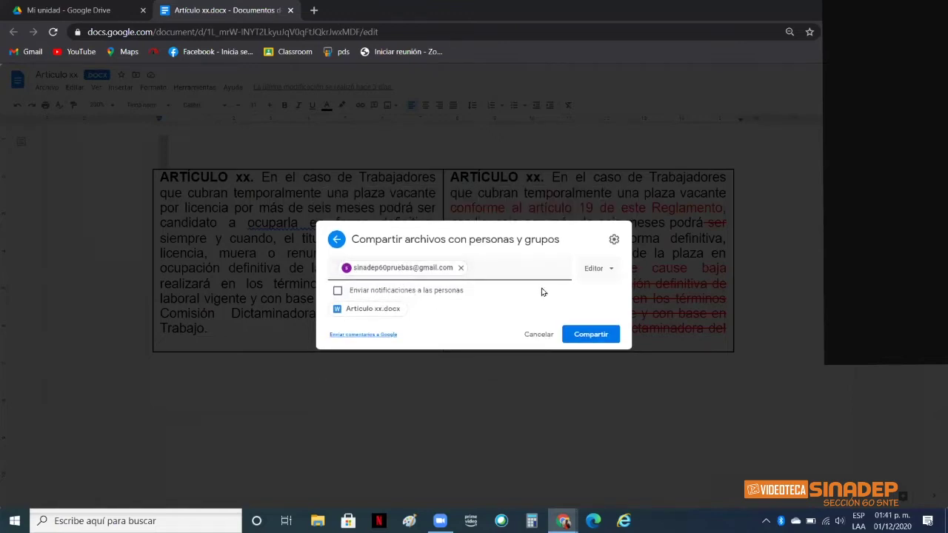
{"action": "left_click", "coordinate": [611, 270]}
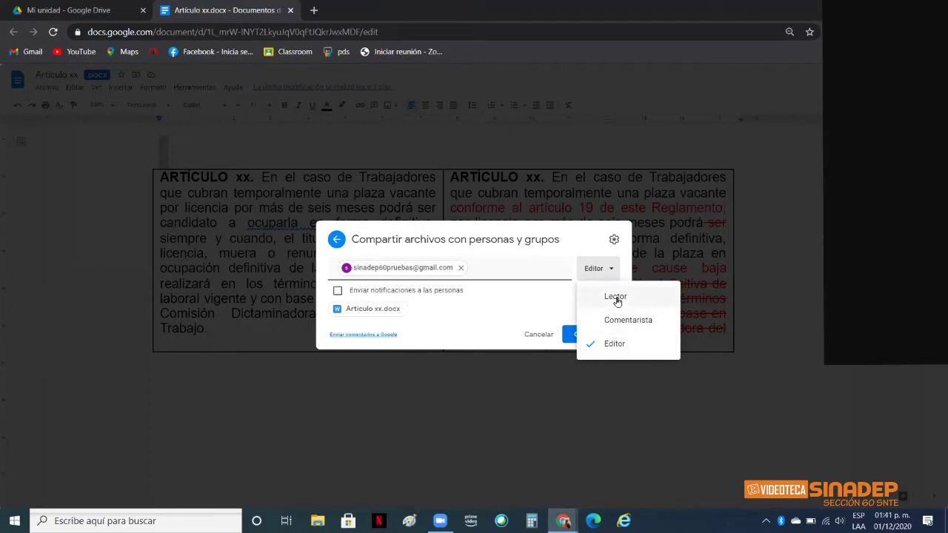
{"action": "left_click", "coordinate": [617, 300]}
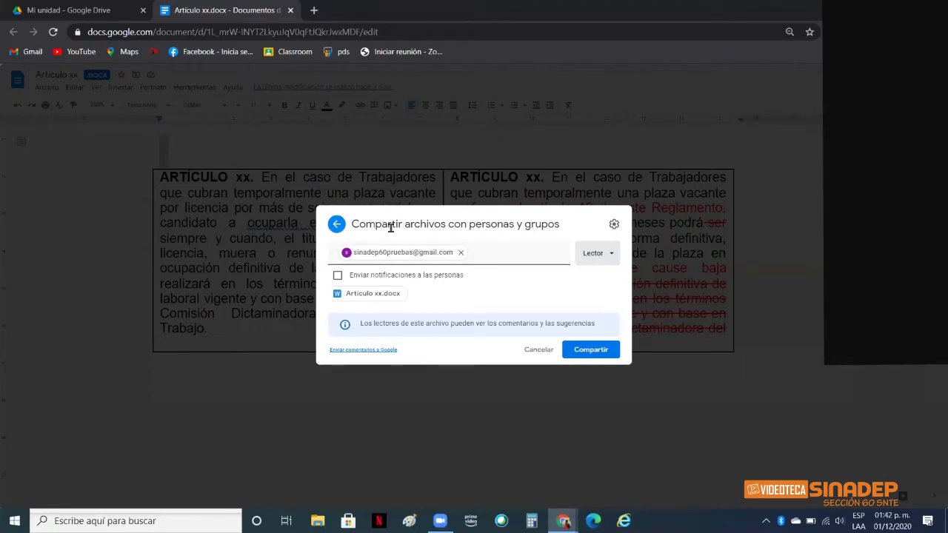
{"action": "mouse_move", "coordinate": [362, 257]}
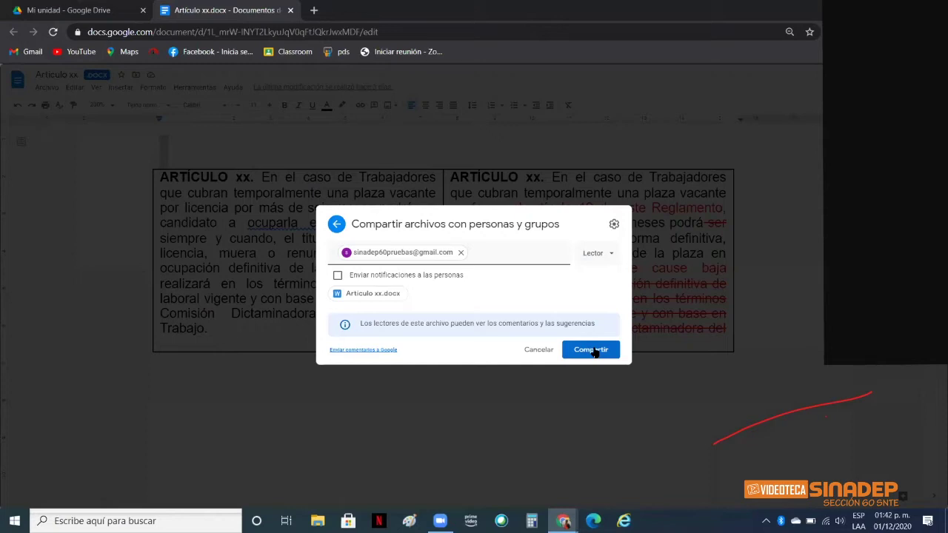
- Confirm the share, then reopen sharing at larger zoom to verify the second account is listed as Lector
{"action": "left_click", "coordinate": [595, 353]}
{"action": "right_click", "coordinate": [590, 329]}
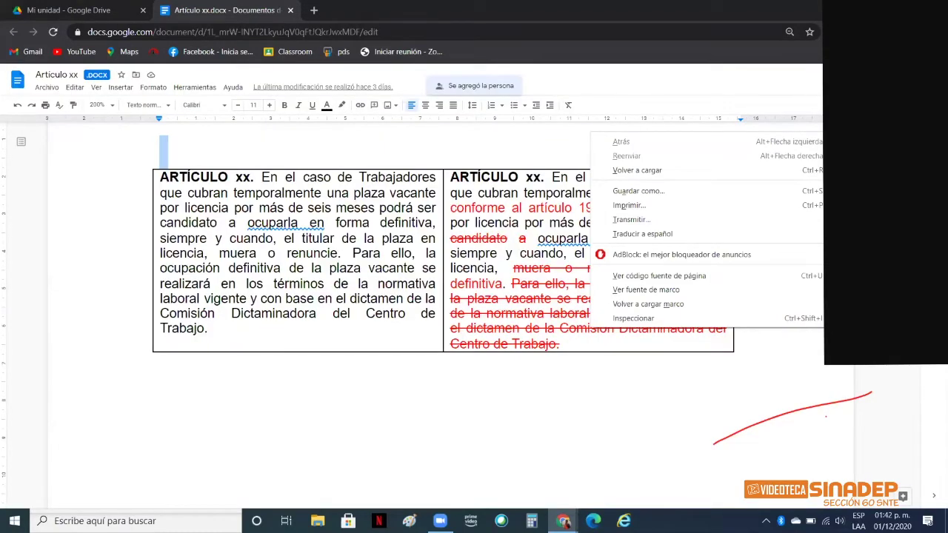
{"action": "left_click", "coordinate": [585, 305]}
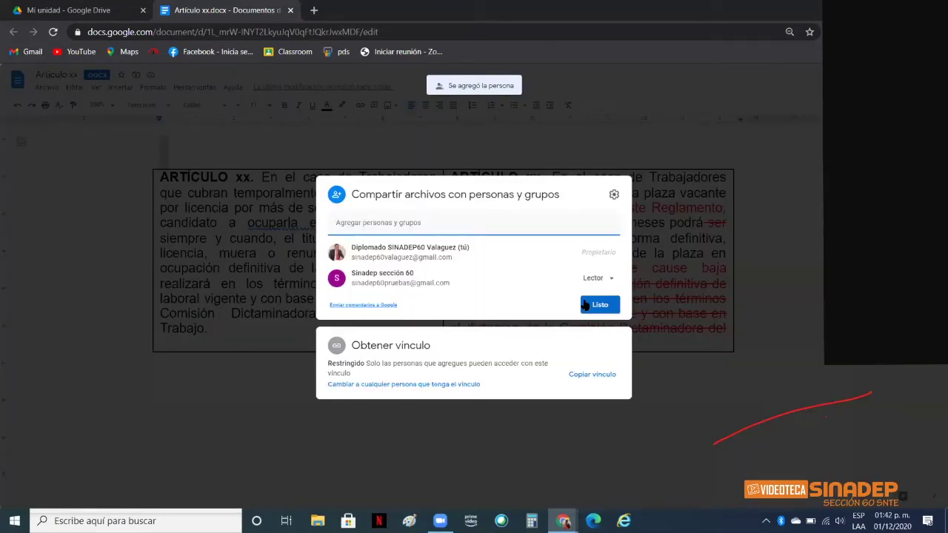
{"action": "key", "text": "ctrl+plus"}
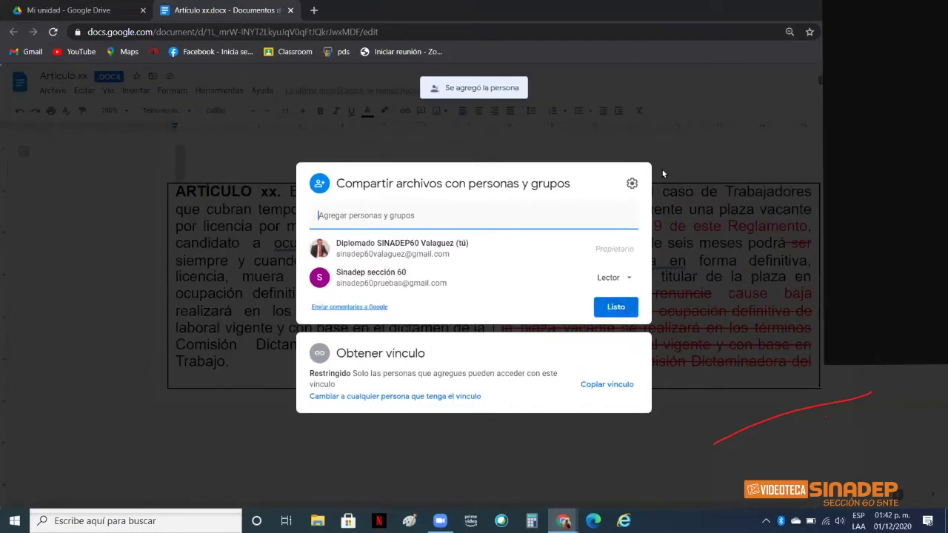
{"action": "key", "text": "ctrl+plus"}
{"action": "key", "text": "ctrl+plus"}
{"action": "key", "text": "ctrl+plus"}
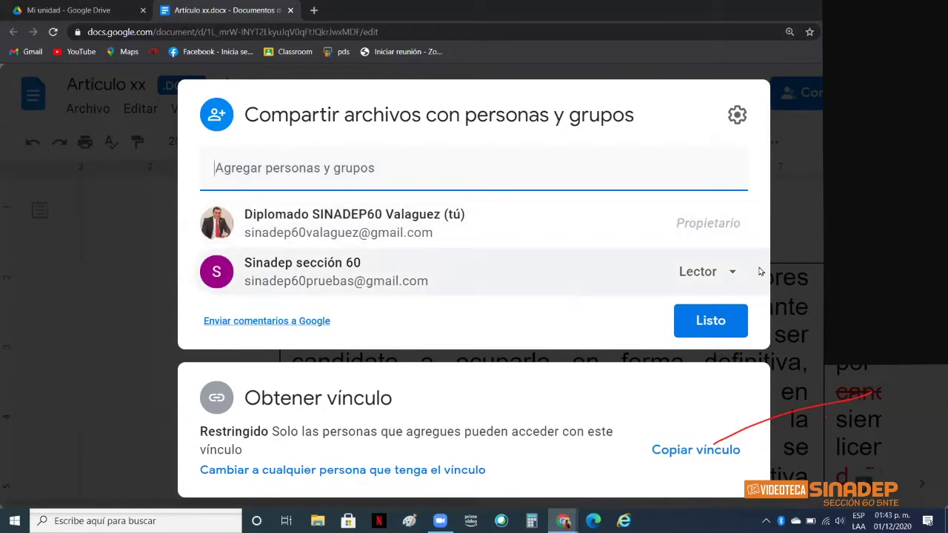
- Re-add the second account as Lector with notifications off, and restore page zoom to 100%
{"action": "left_click", "coordinate": [453, 179]}
{"action": "type", "text": "si"}
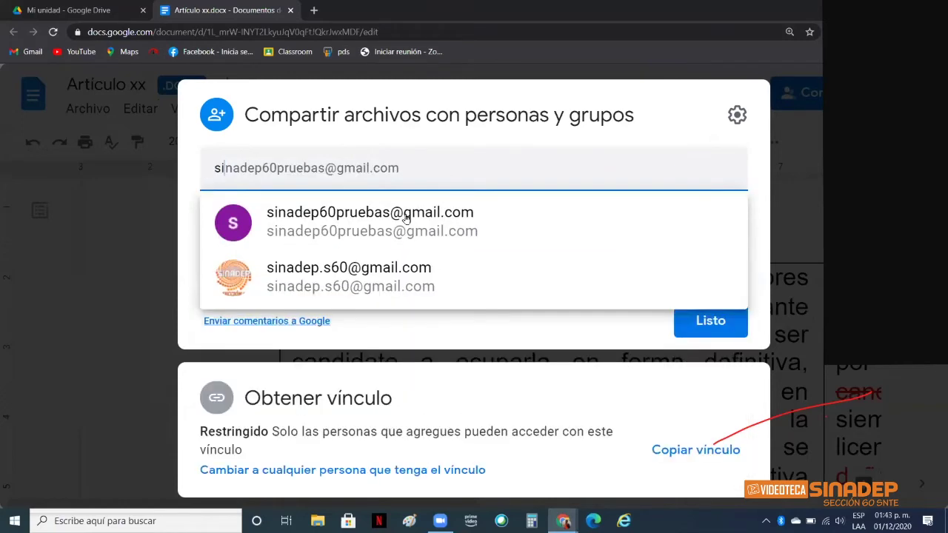
{"action": "left_click", "coordinate": [406, 219]}
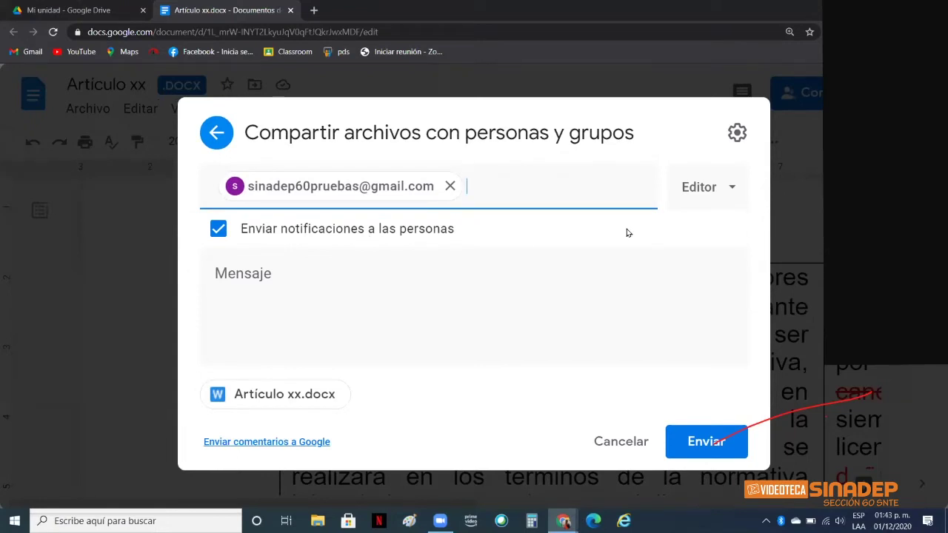
{"action": "left_click", "coordinate": [707, 187]}
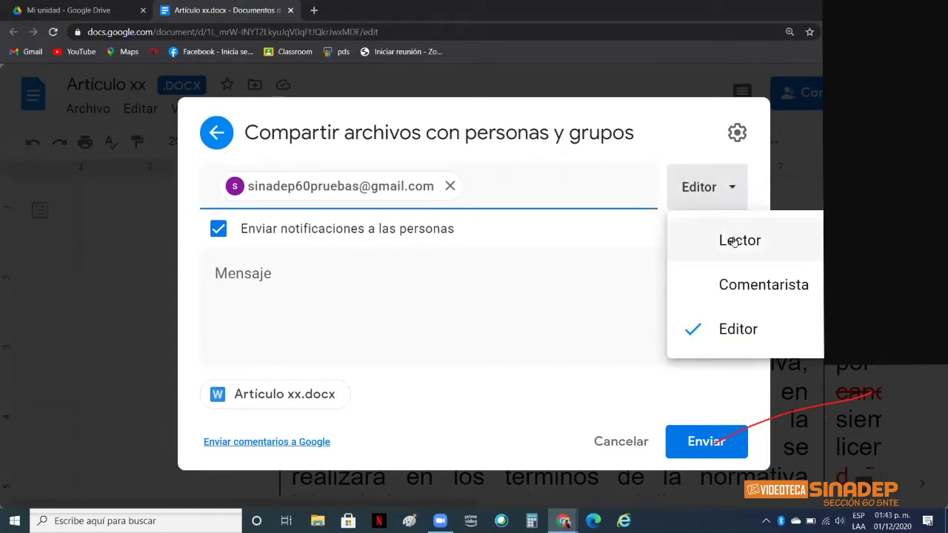
{"action": "left_click", "coordinate": [731, 240]}
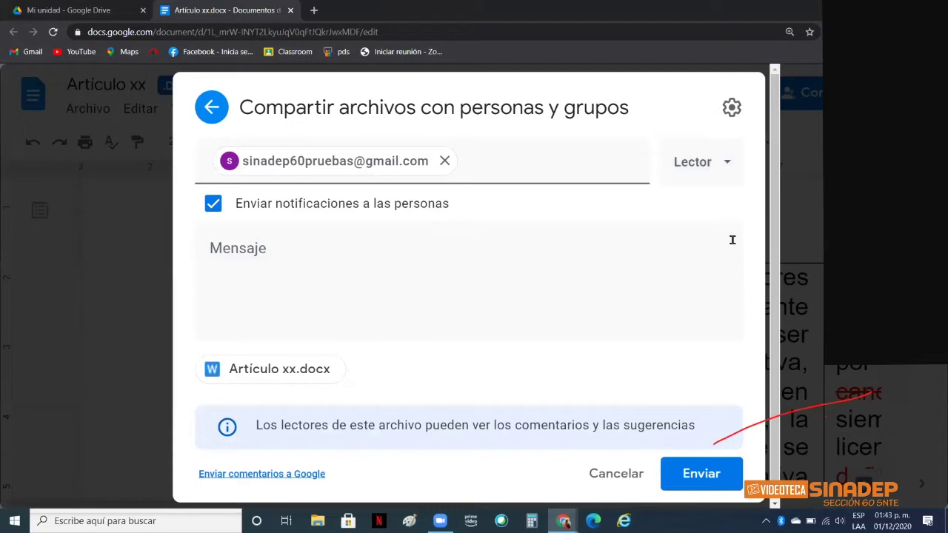
{"action": "left_click", "coordinate": [211, 210]}
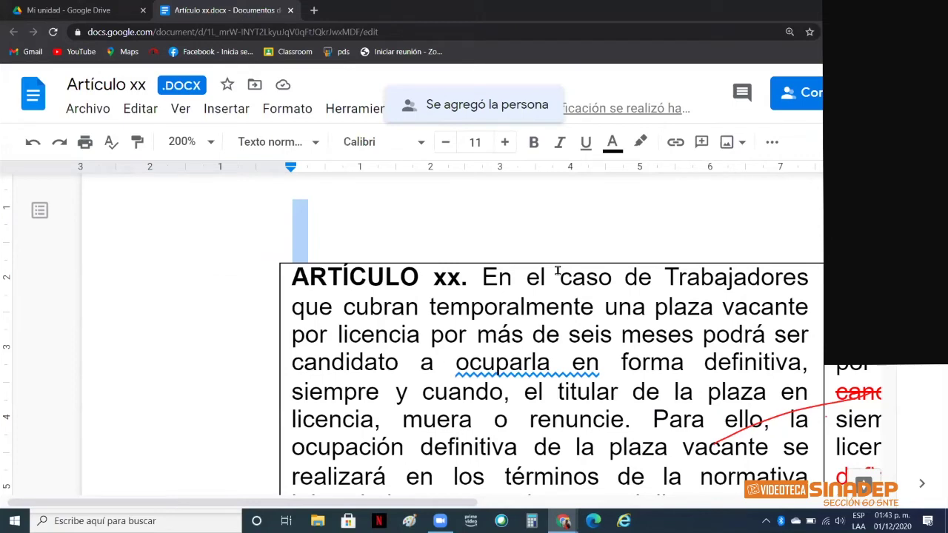
{"action": "key", "text": "ctrl+minus"}
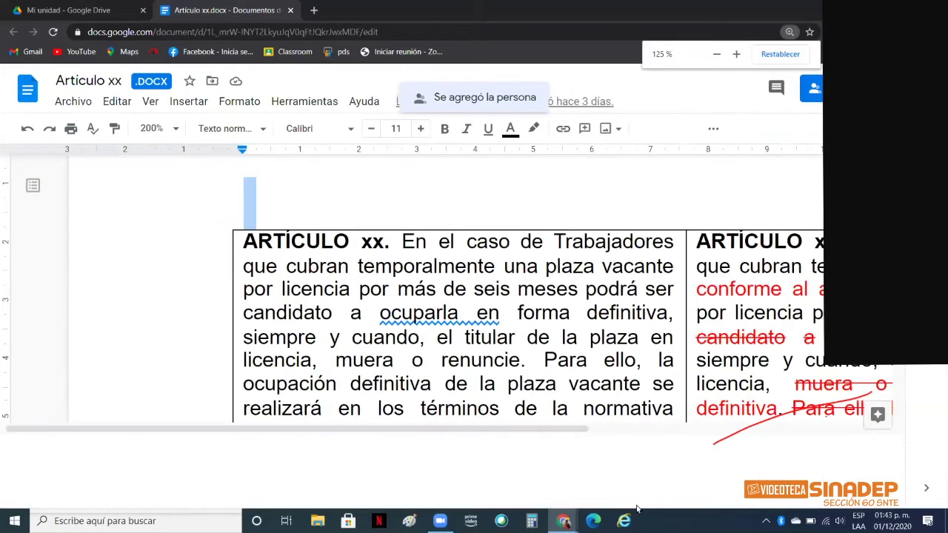
{"action": "key", "text": "ctrl+minus"}
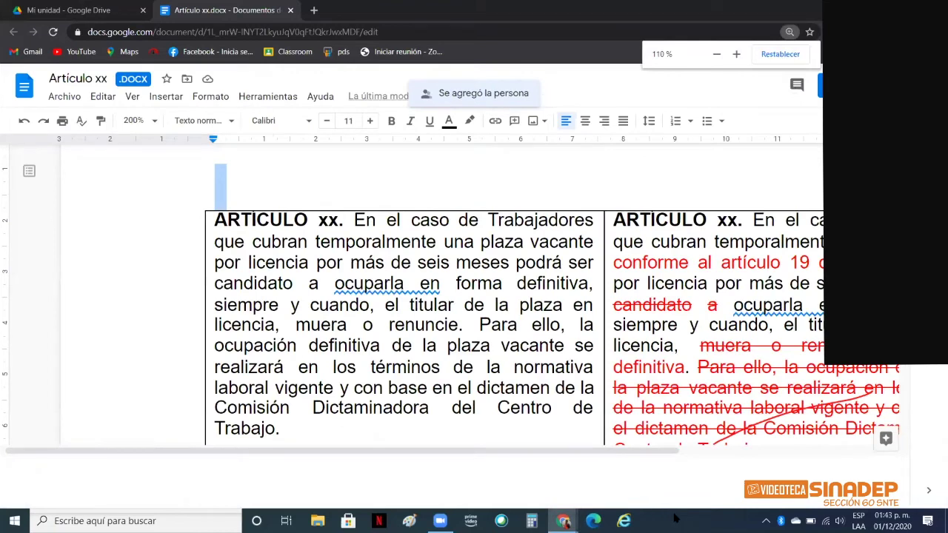
{"action": "key", "text": "ctrl+minus"}
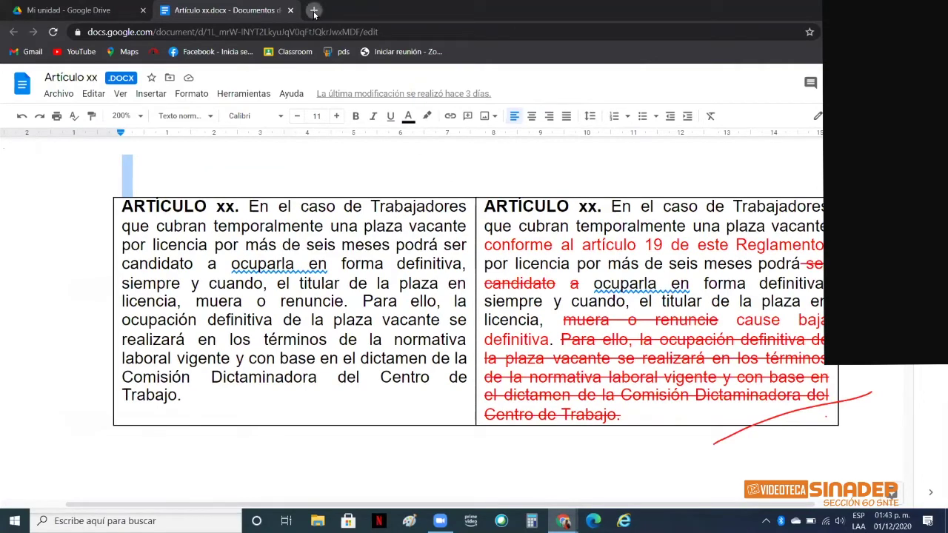
- In a new tab on google.com, start signing in with the second account's e-mail
{"action": "key", "text": "ctrl+t"}
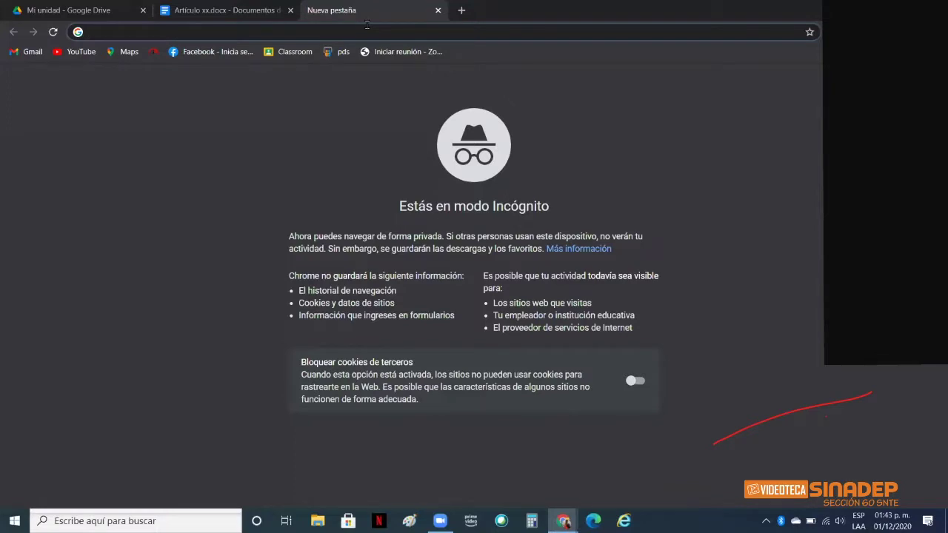
{"action": "type", "text": "google.com"}
{"action": "key", "text": "Return"}
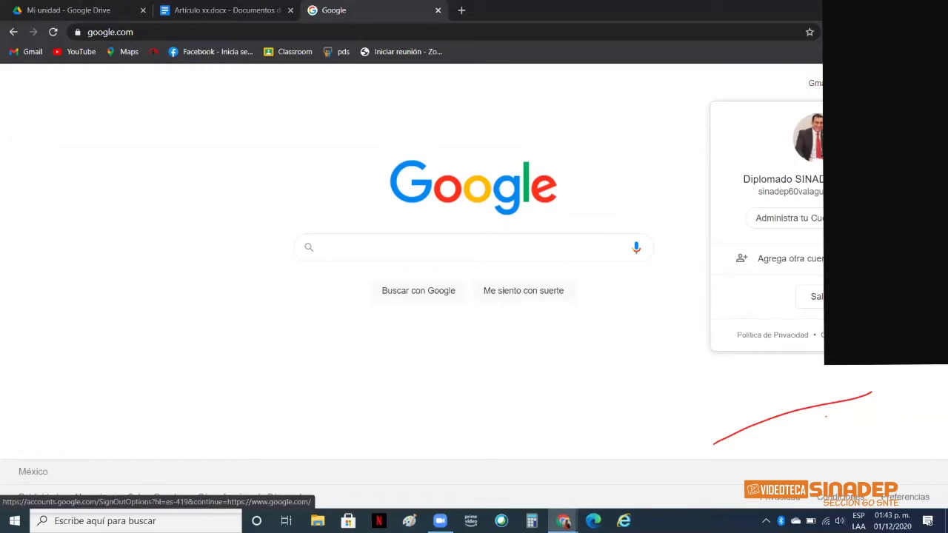
{"action": "left_click", "coordinate": [802, 260]}
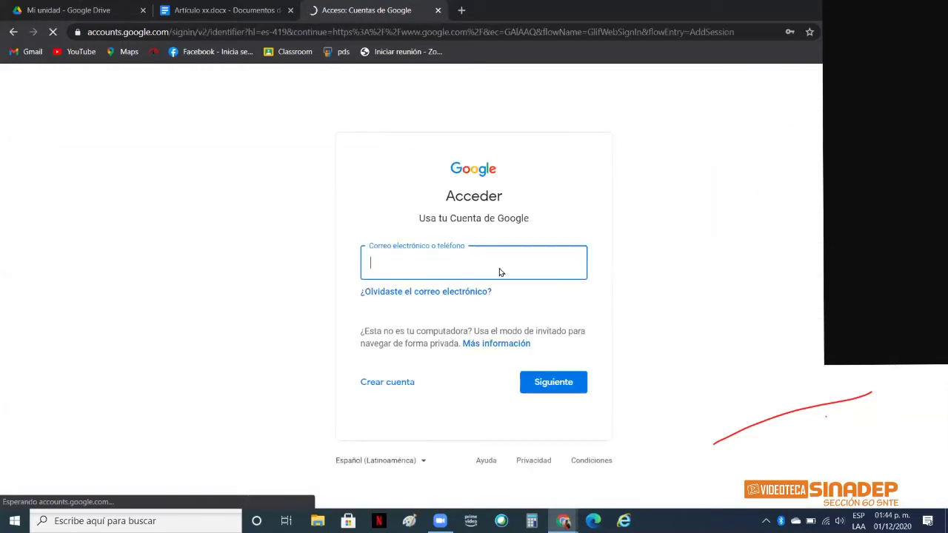
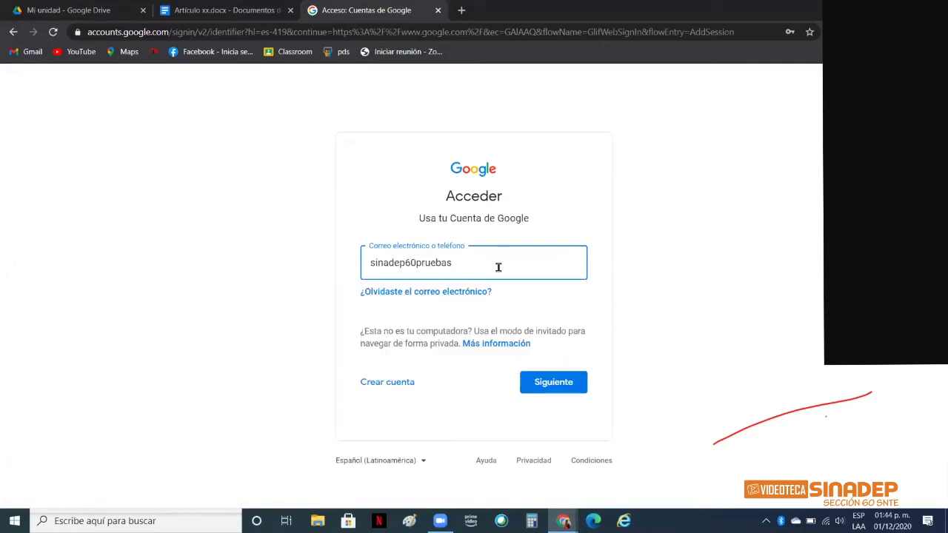
{"action": "key", "text": "Return"}
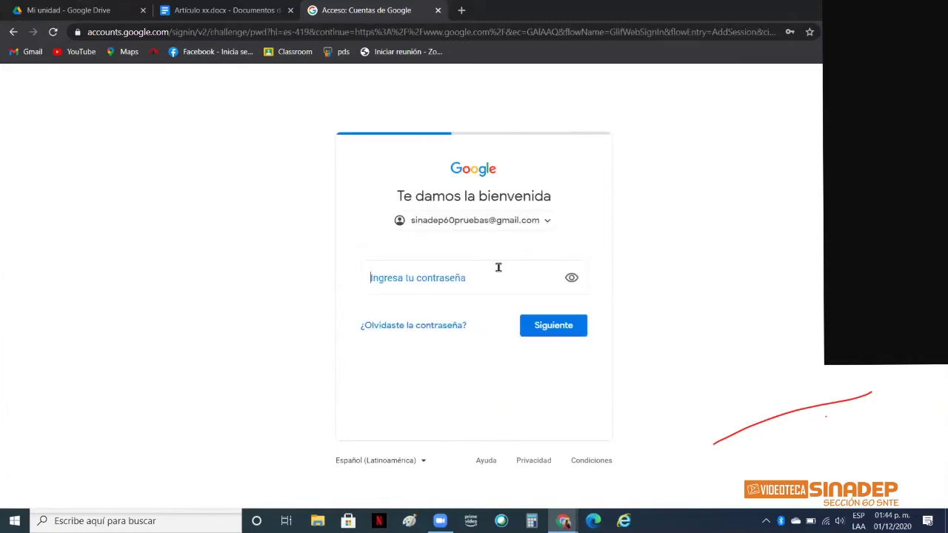
- Enter the account password, retrying after the first attempt fails
{"action": "type", "text": "*******"}
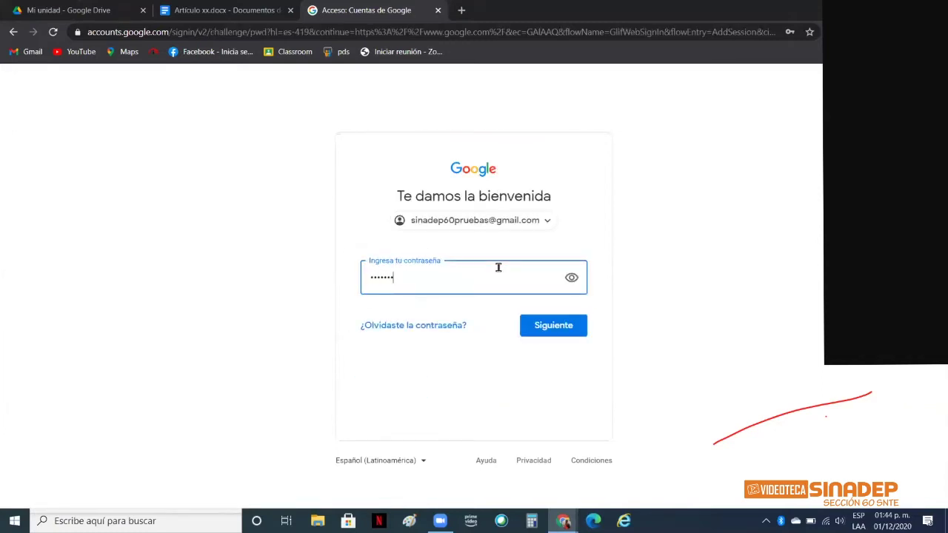
{"action": "left_click", "coordinate": [549, 327]}
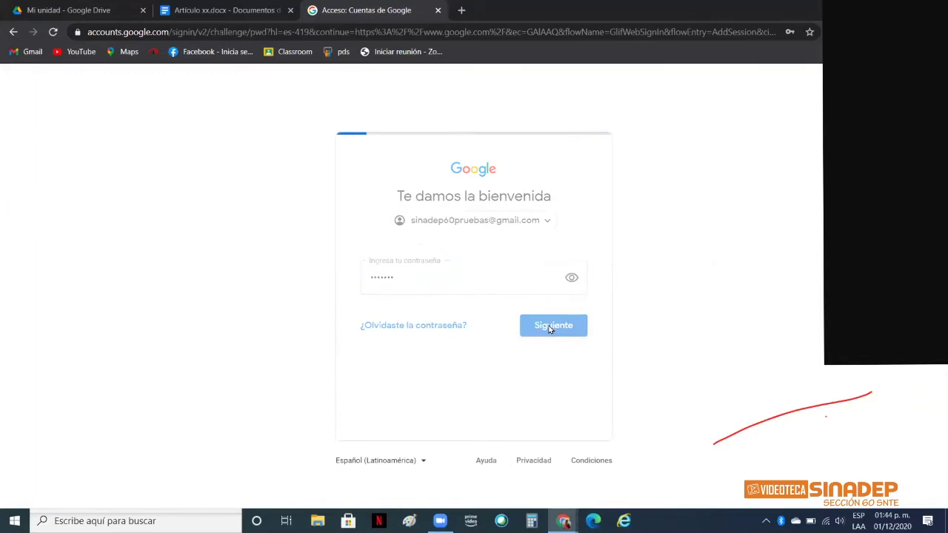
{"action": "left_click", "coordinate": [481, 280]}
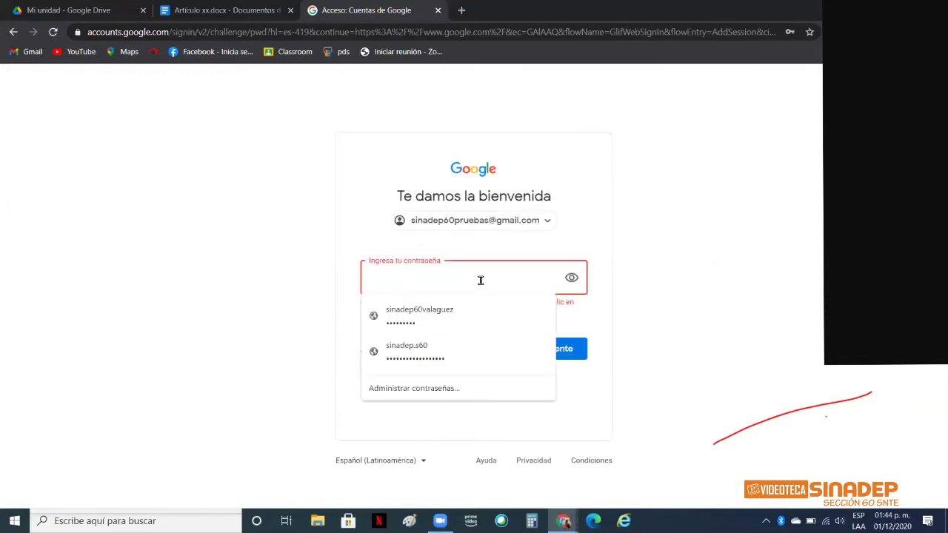
{"action": "type", "text": "*******"}
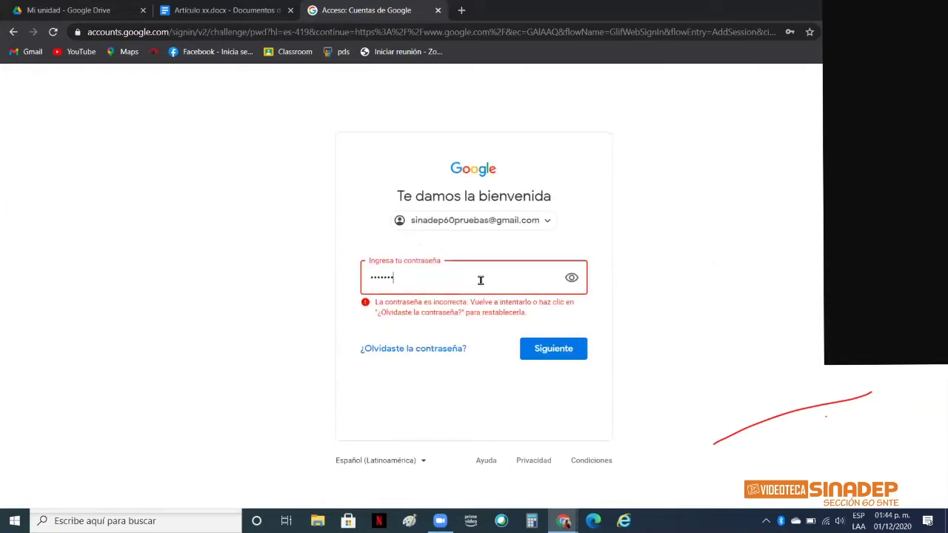
{"action": "type", "text": "**"}
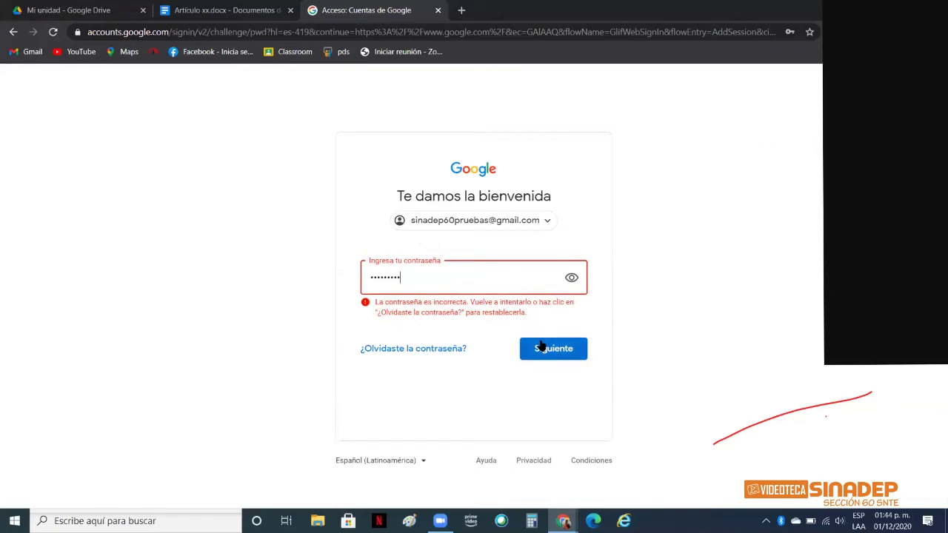
{"action": "left_click", "coordinate": [540, 345]}
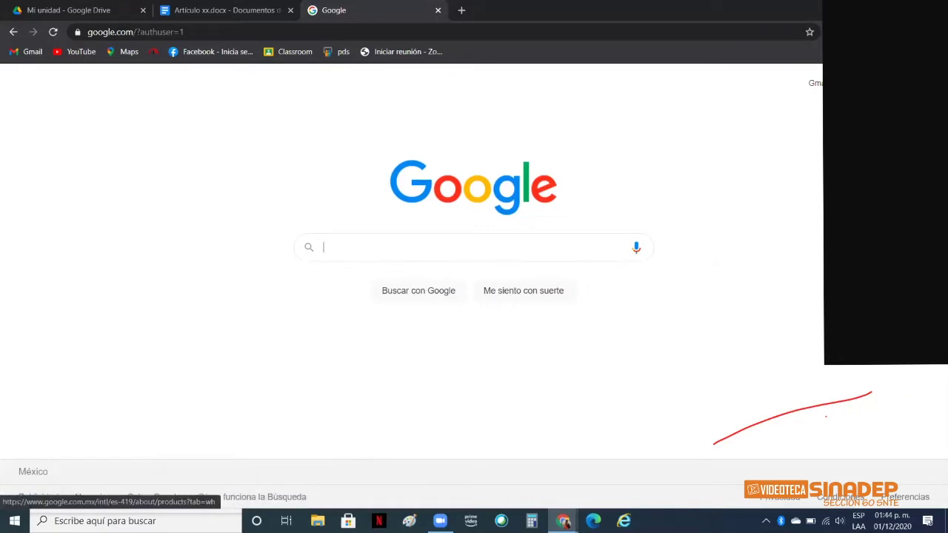
- Open Gmail for the second account, then Google Drive from the apps launcher
{"action": "left_click", "coordinate": [889, 83]}
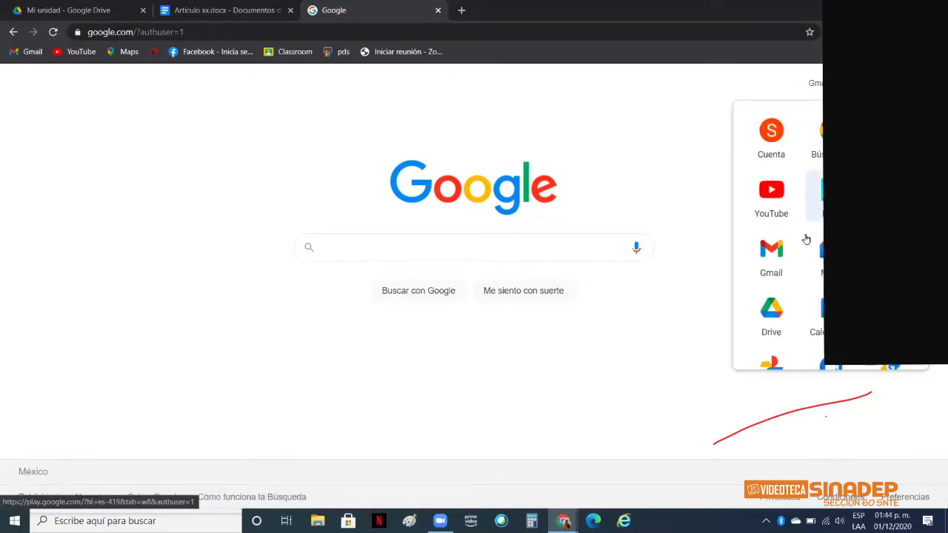
{"action": "left_click", "coordinate": [774, 274]}
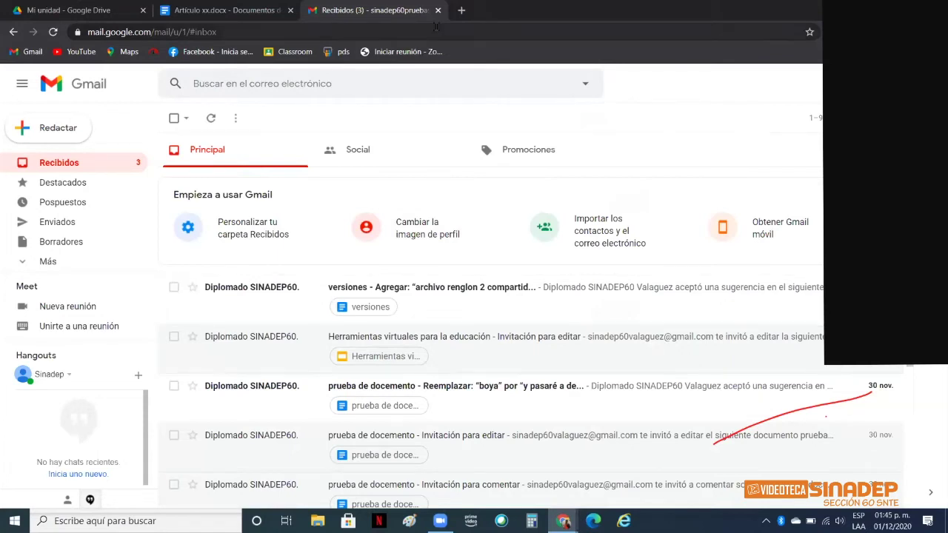
{"action": "left_click", "coordinate": [885, 83]}
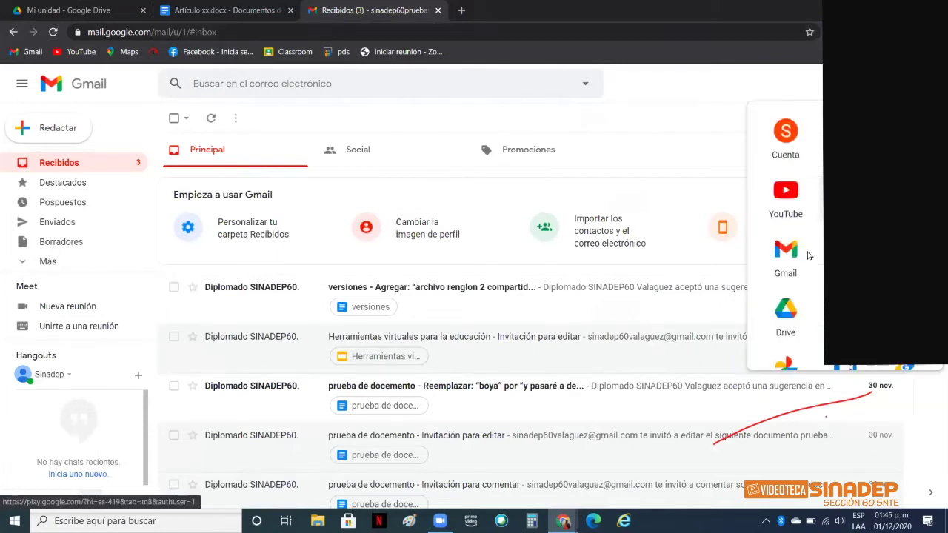
{"action": "left_click", "coordinate": [788, 315]}
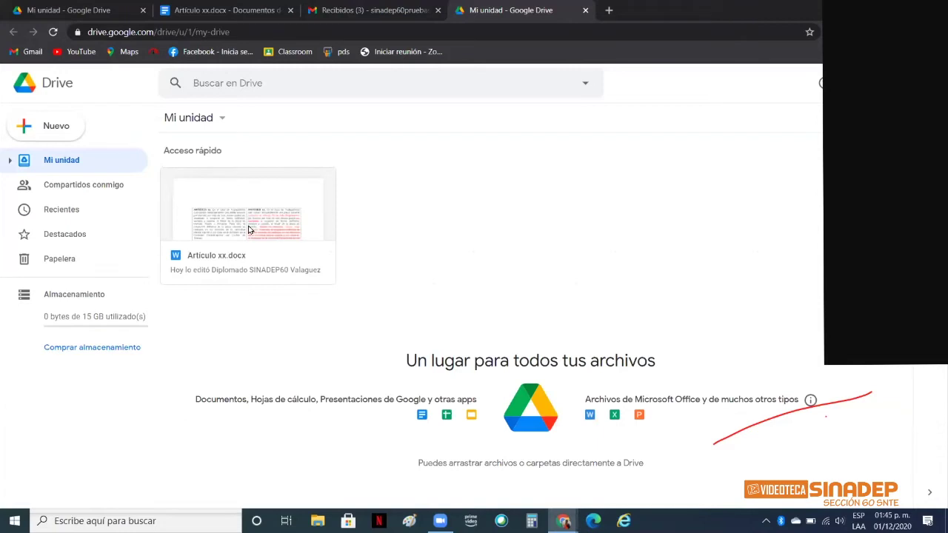
- Open Artículo xx.docx from Acceso rápido and zoom the view in to 150%
{"action": "left_click", "coordinate": [257, 222]}
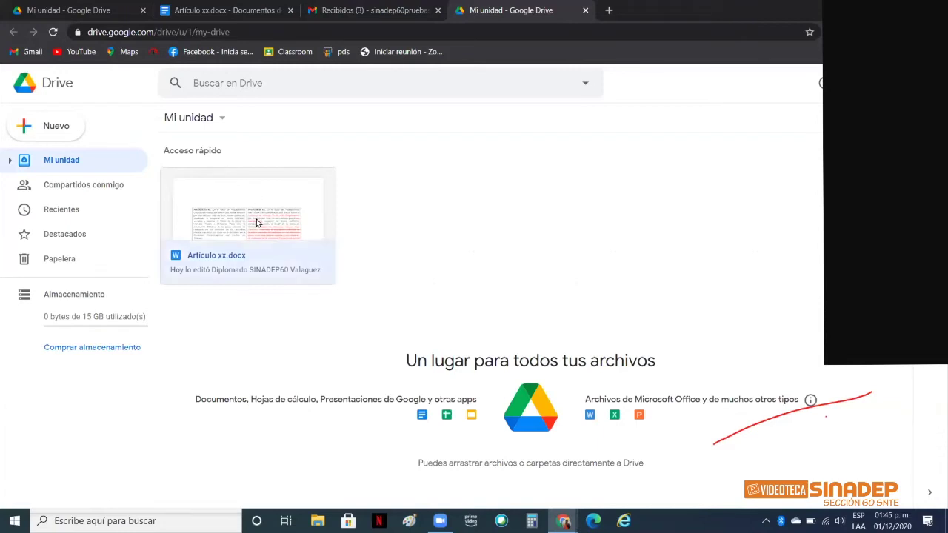
{"action": "double_click", "coordinate": [257, 223]}
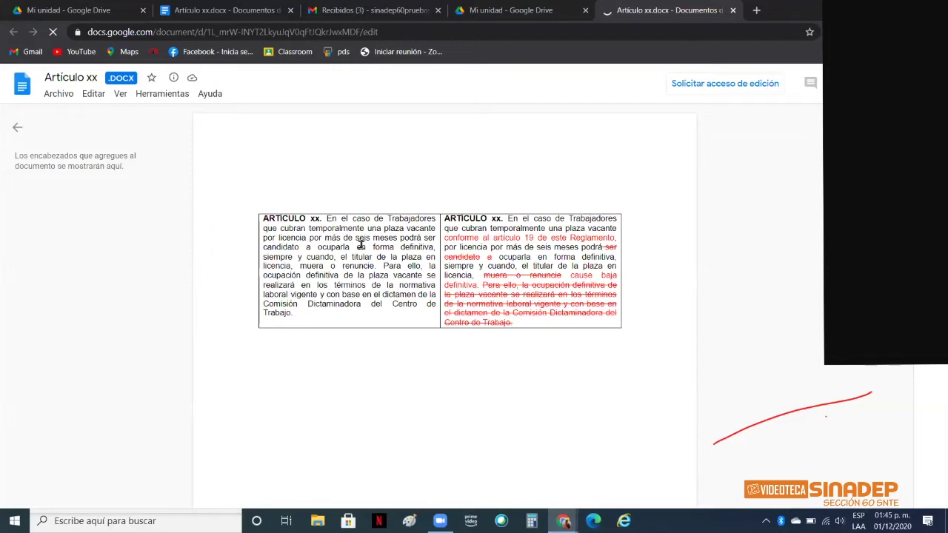
{"action": "key", "text": "ctrl+plus"}
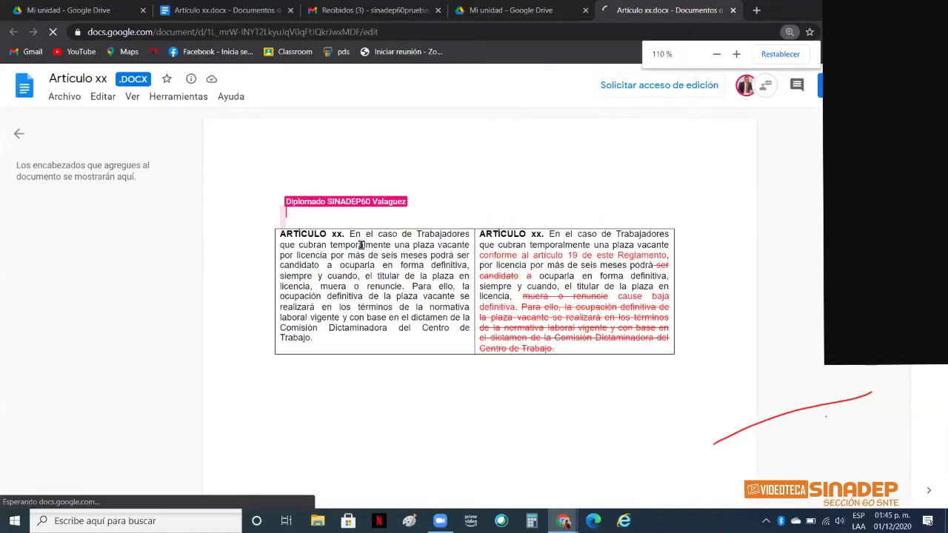
{"action": "key", "text": "ctrl+plus"}
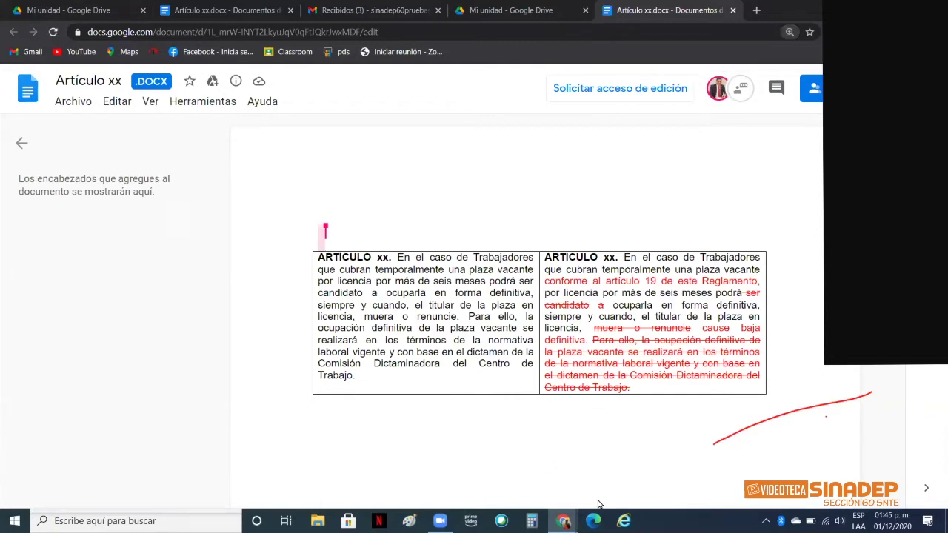
{"action": "key", "text": "ctrl+plus"}
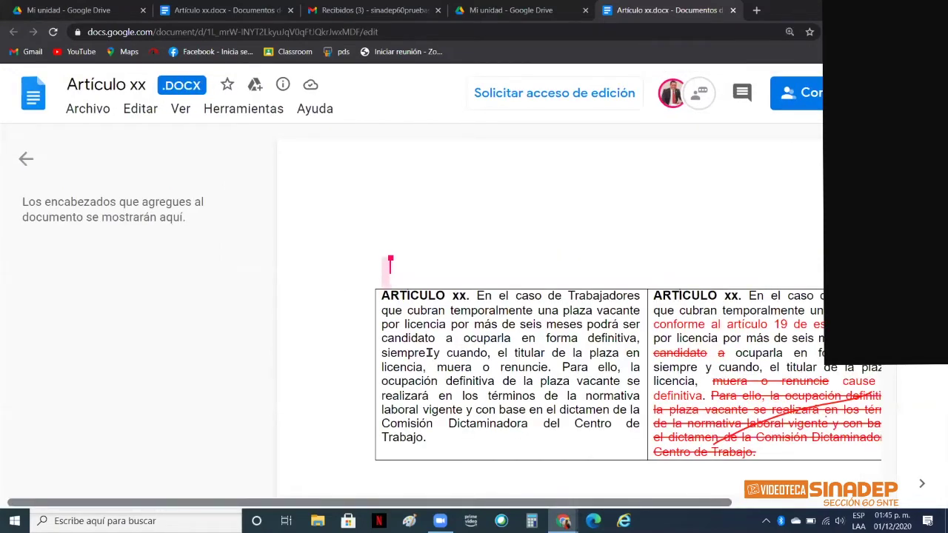
{"action": "scroll", "coordinate": [429, 352], "scroll_direction": "right", "scroll_amount": 5}
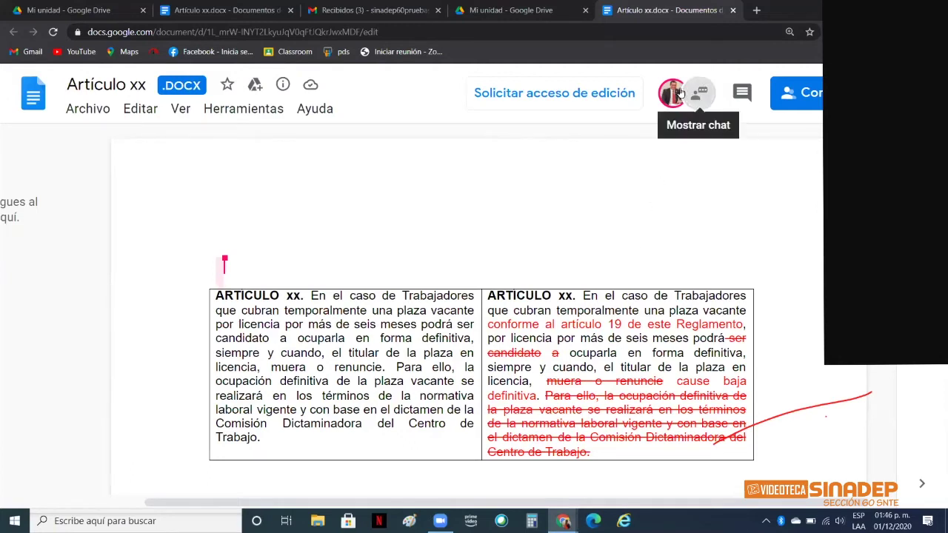
- Send the owner a chat message asking for editor instead of reader privileges, then return to the owner's tab
{"action": "mouse_move", "coordinate": [674, 96]}
{"action": "left_click", "coordinate": [697, 104]}
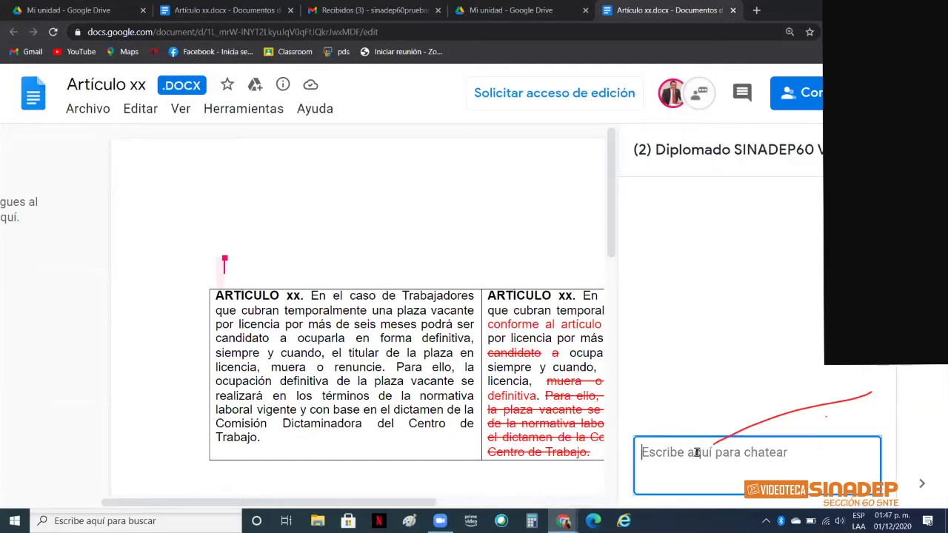
{"action": "type", "text": "me c"}
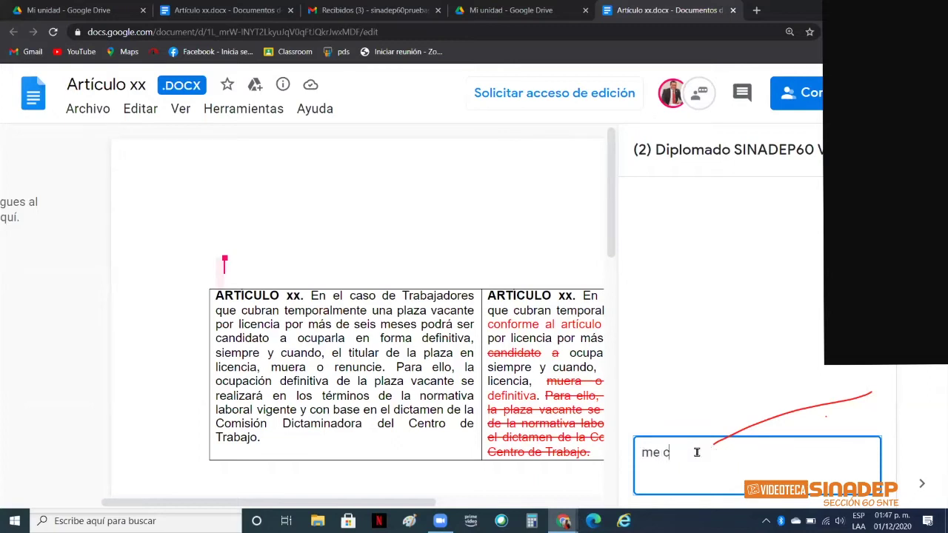
{"action": "type", "text": "ompartiste archi"}
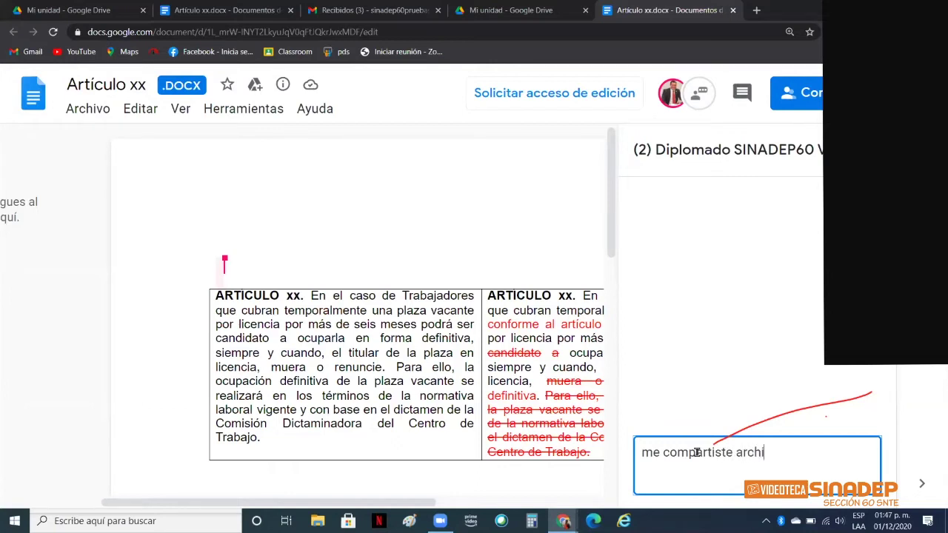
{"action": "type", "text": "vo con priv"}
{"action": "type", "text": "ile"}
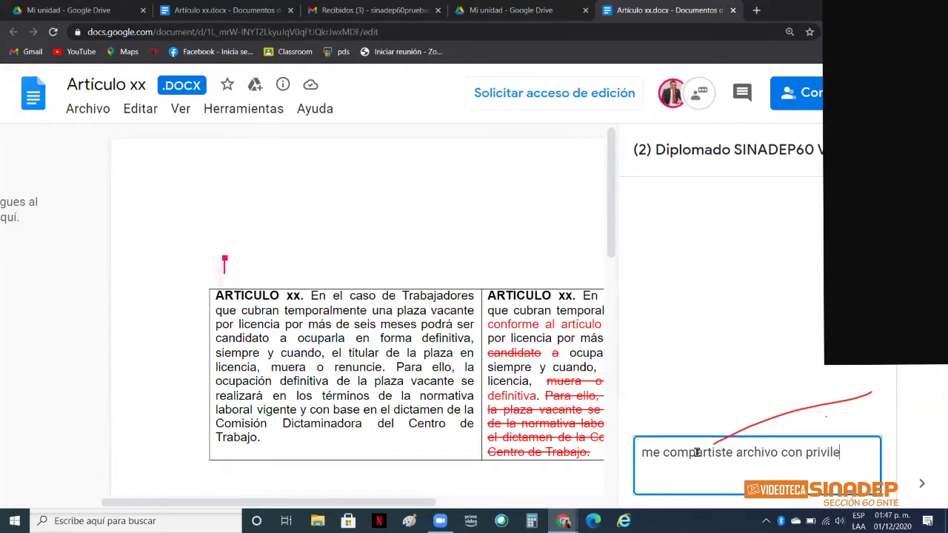
{"action": "type", "text": "gios de lector, fa"}
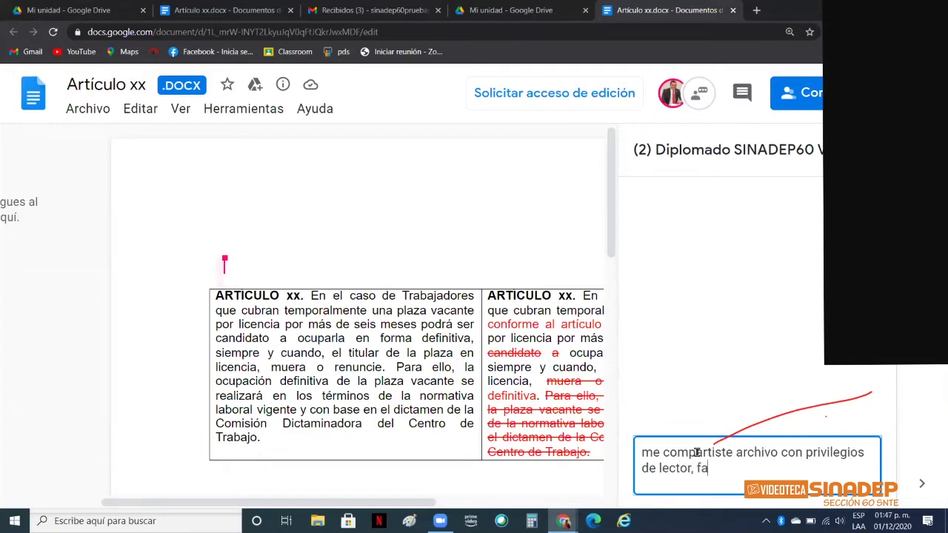
{"action": "type", "text": "vor de poner como"}
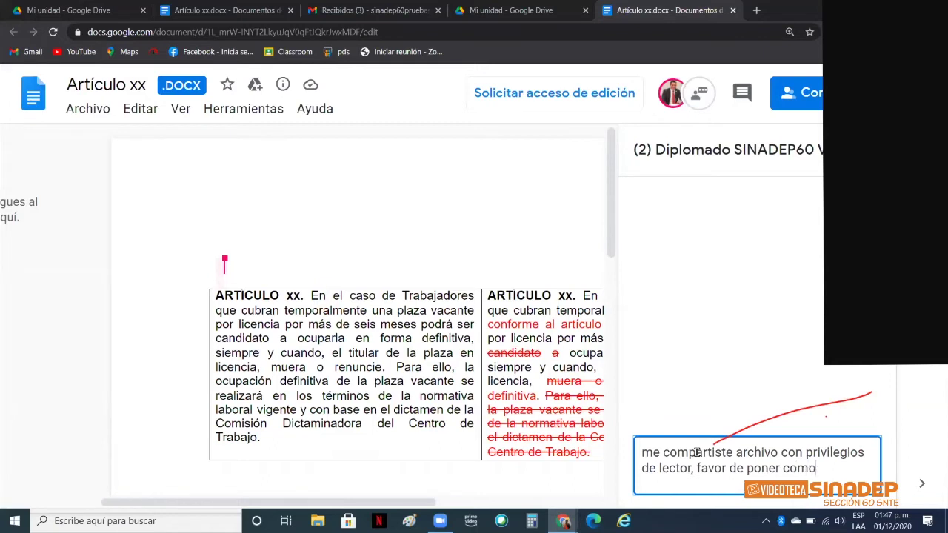
{"action": "type", "text": " editor"}
{"action": "key", "text": "Return"}
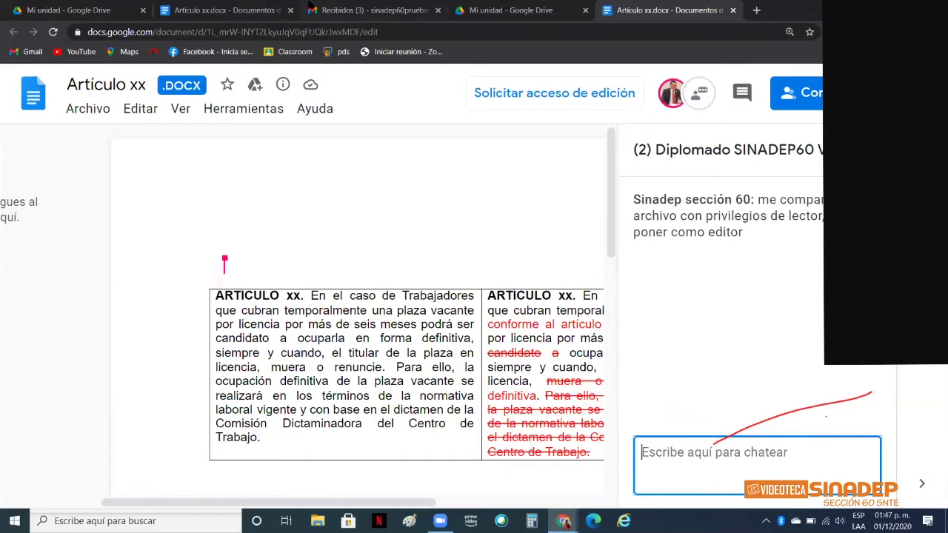
{"action": "left_click", "coordinate": [241, 10]}
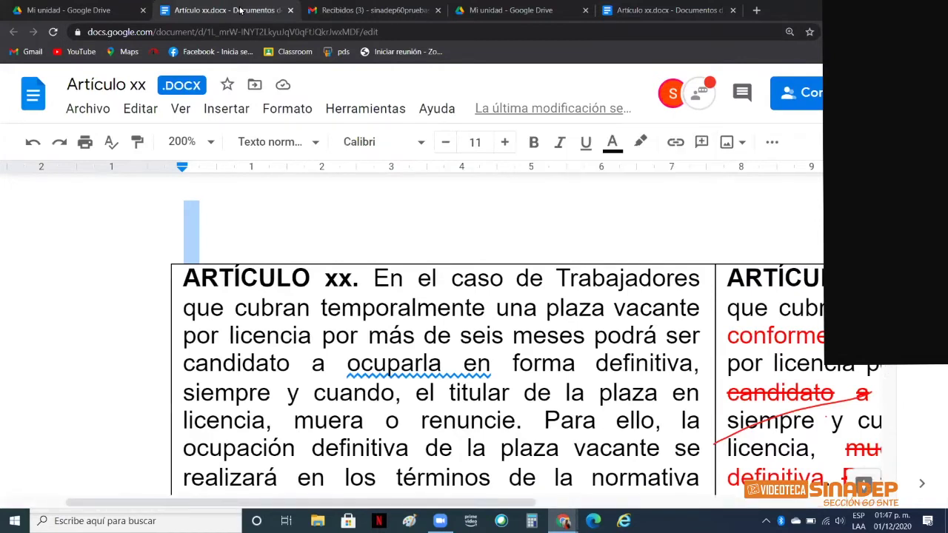
- Reset zoom, close the second account's view-only tab, and return to the owner's Artículo xx.docx
{"action": "key", "text": "ctrl+minus"}
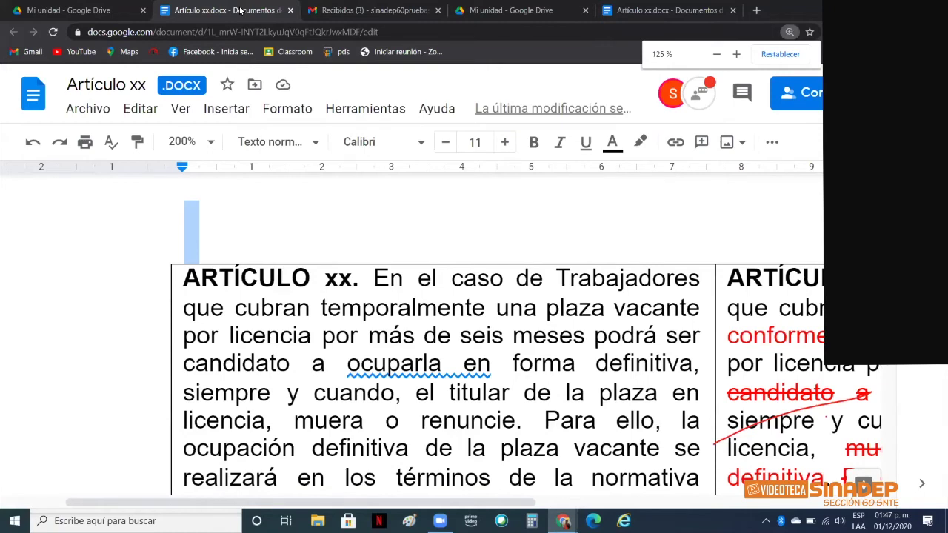
{"action": "key", "text": "ctrl+minus"}
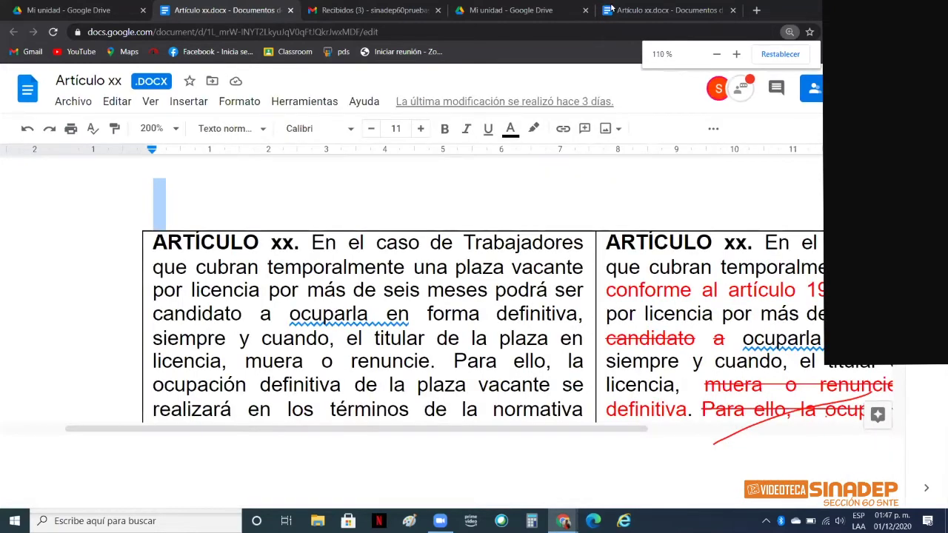
{"action": "key", "text": "ctrl+minus"}
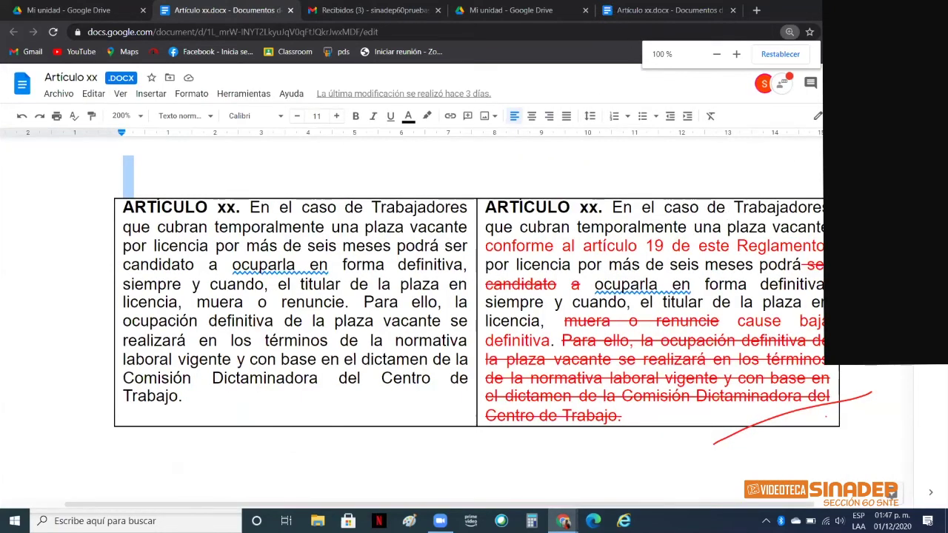
{"action": "key", "text": "ctrl+minus"}
{"action": "key", "text": "ctrl+9"}
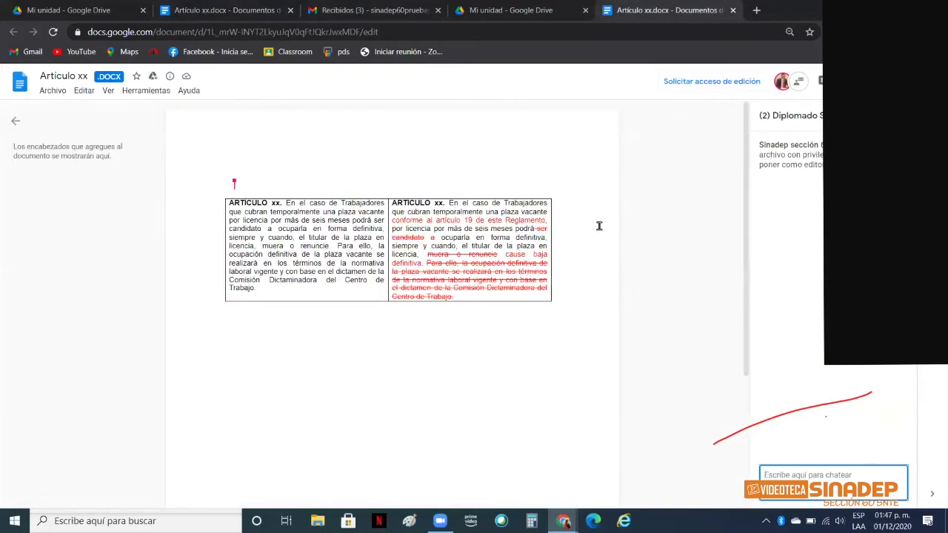
{"action": "left_click", "coordinate": [732, 11]}
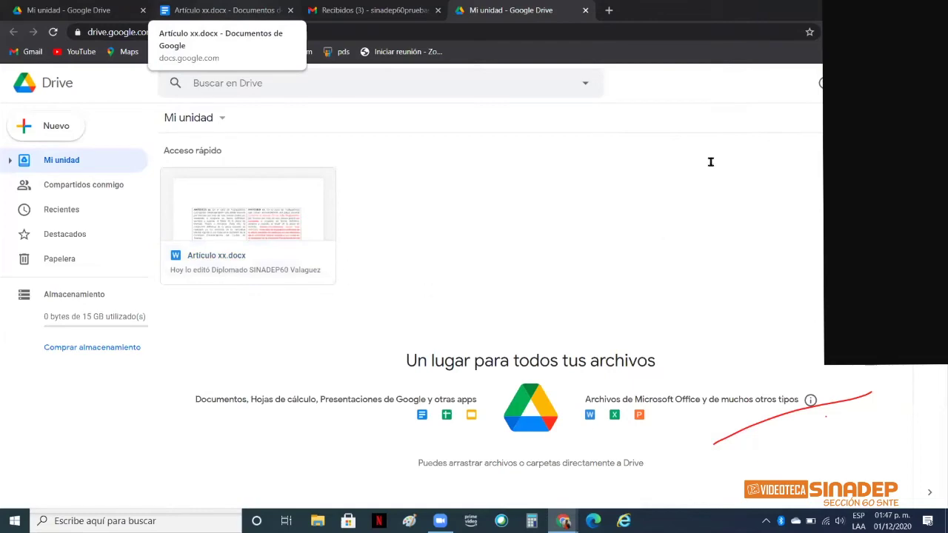
{"action": "key", "text": "ctrl+2"}
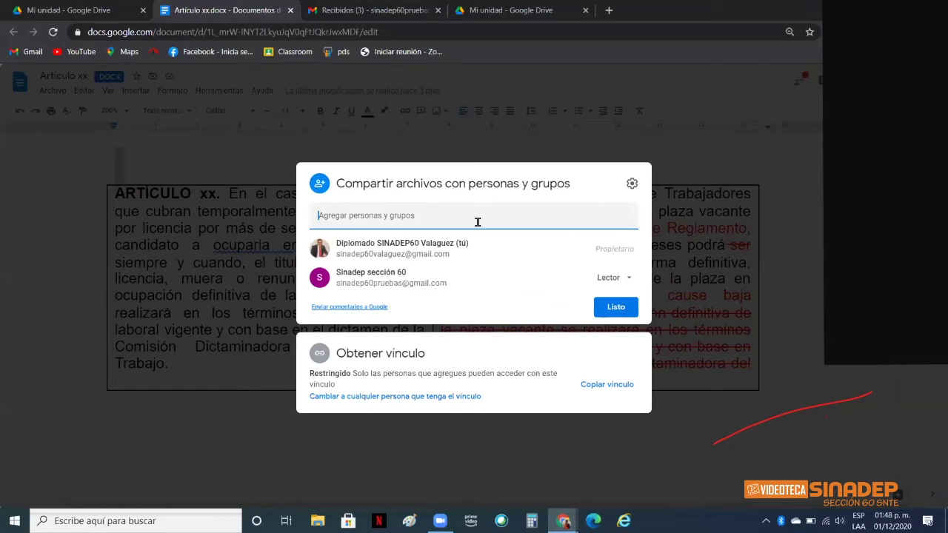
- Share with the second account as Comentarista, adding the note 'comparto archivo para su análisis y aportaciones'
{"action": "type", "text": "sin"}
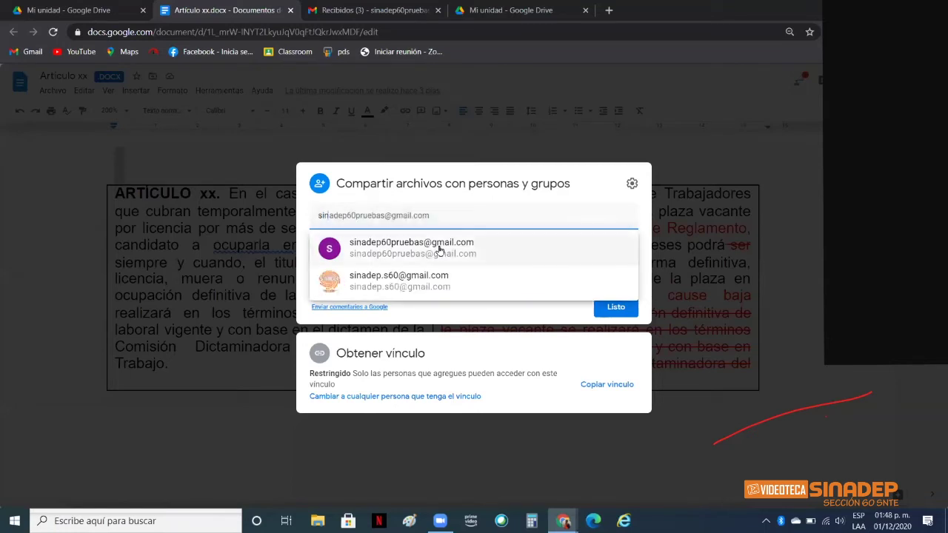
{"action": "left_click", "coordinate": [440, 248]}
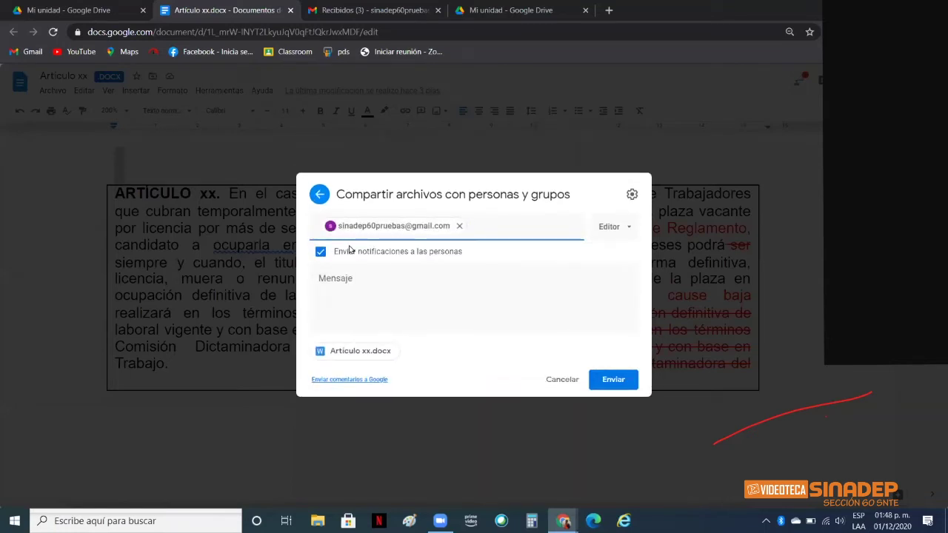
{"action": "left_click", "coordinate": [390, 281]}
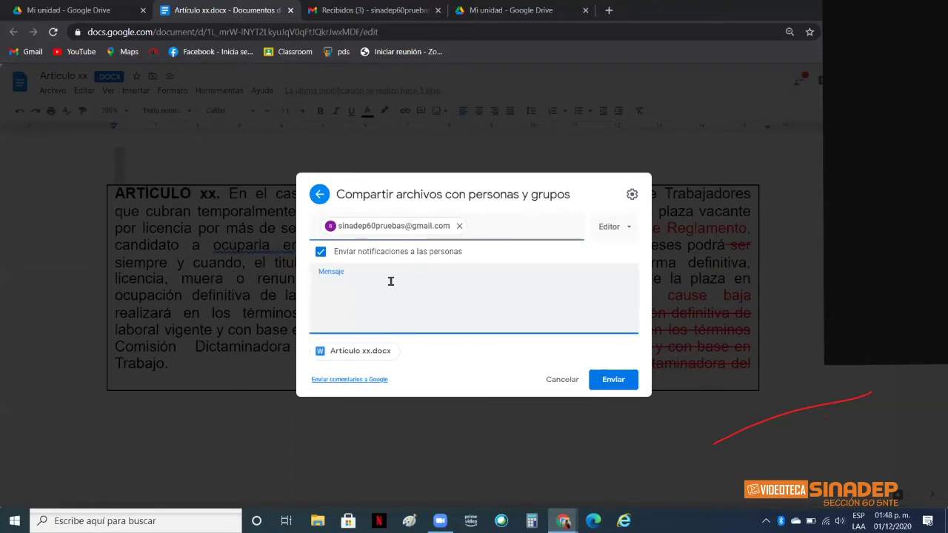
{"action": "type", "text": "comparto arc"}
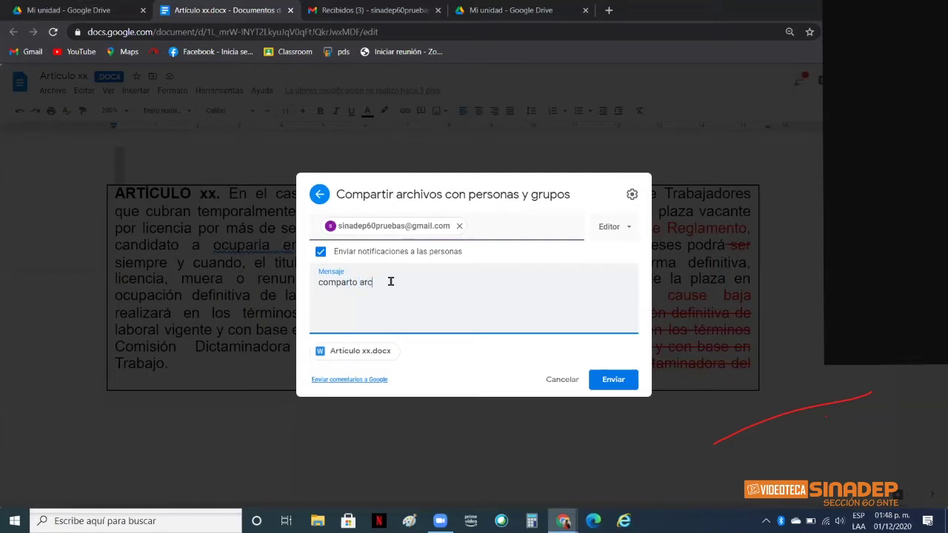
{"action": "type", "text": "hivo para su análisis y aportaciones"}
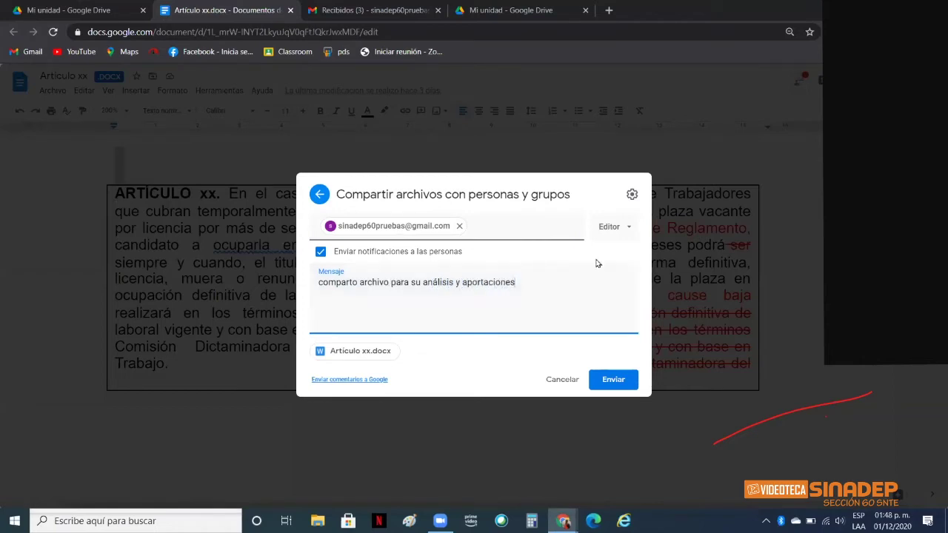
{"action": "left_click", "coordinate": [629, 228]}
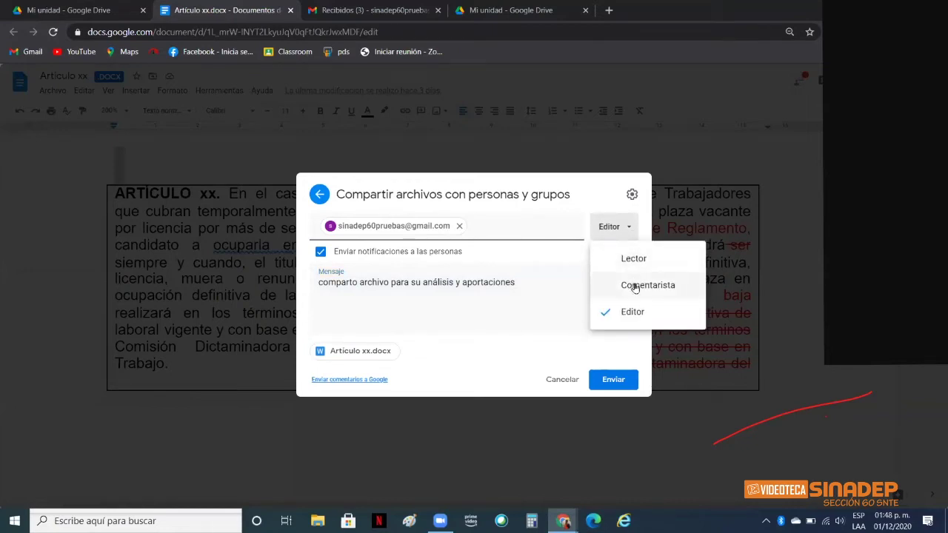
{"action": "left_click", "coordinate": [635, 286]}
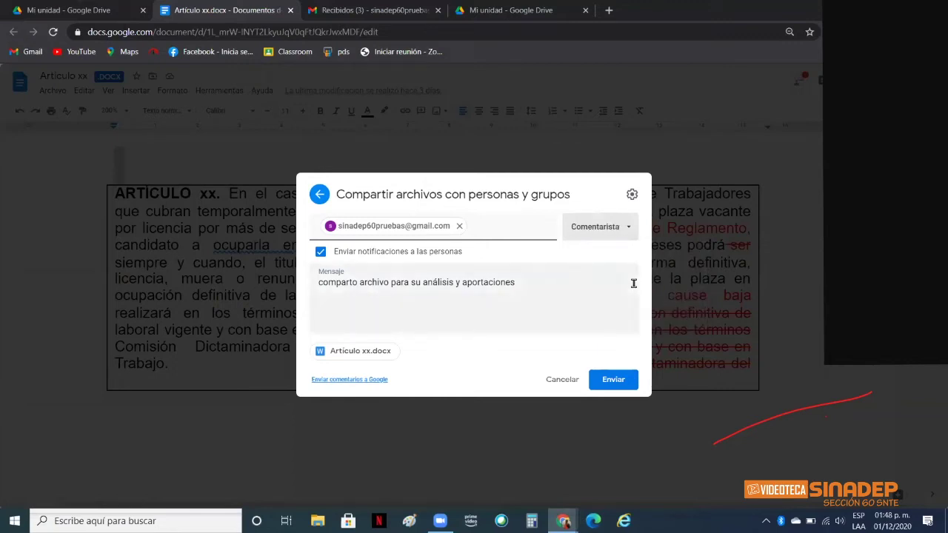
{"action": "left_click", "coordinate": [614, 382]}
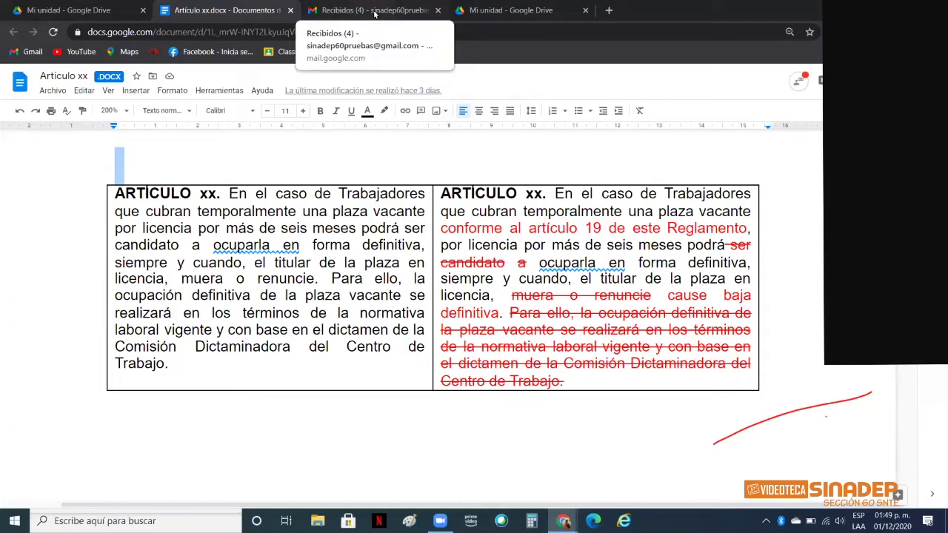
- Read the Artículo xx.docx share email in the second account's Gmail, then go to its Drive
{"action": "left_click", "coordinate": [375, 10]}
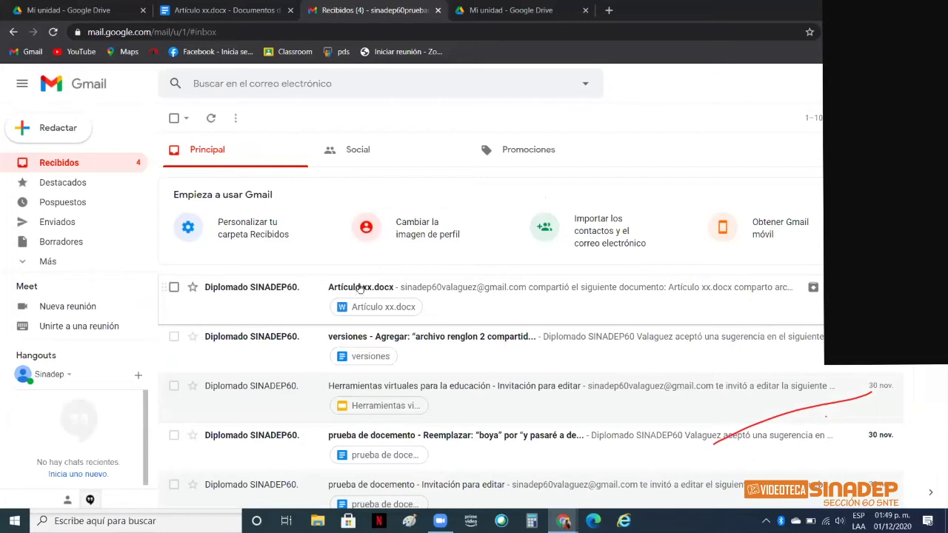
{"action": "left_click", "coordinate": [420, 294]}
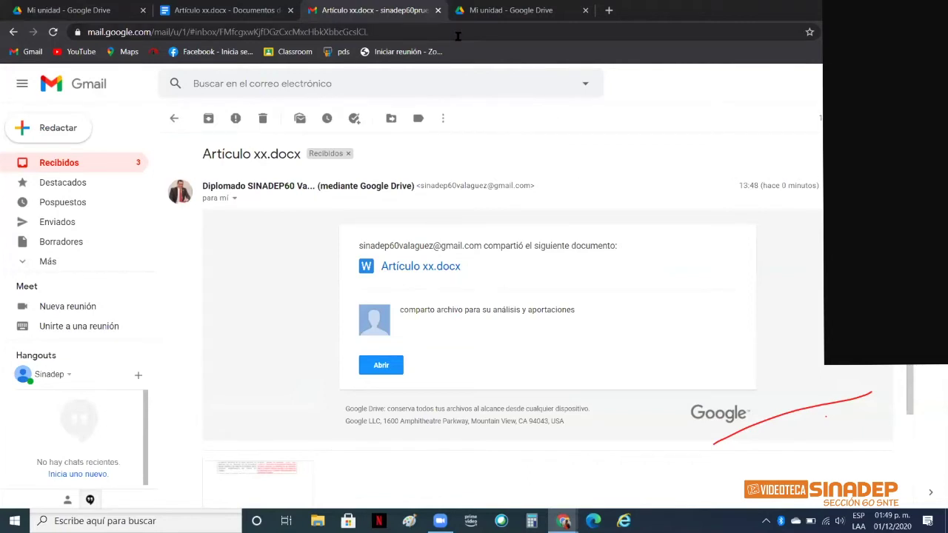
{"action": "left_click", "coordinate": [494, 16]}
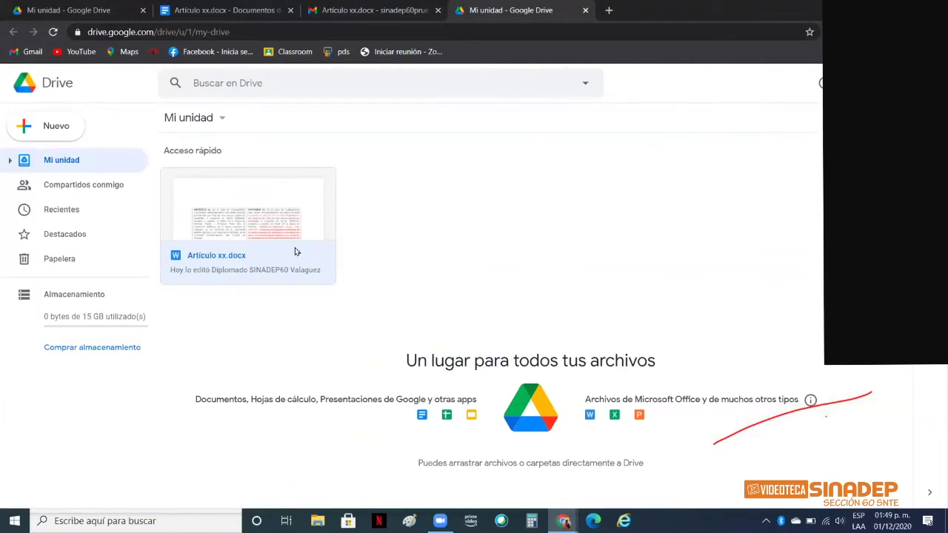
- Open the shared Artículo xx.docx from quick access and zoom the page to 200 %
{"action": "left_click", "coordinate": [239, 225]}
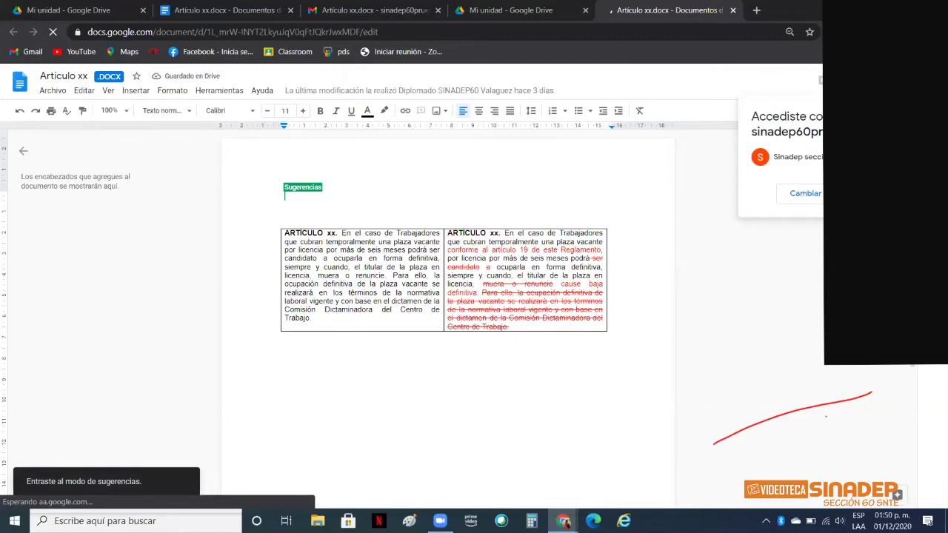
{"action": "key", "text": "ctrl+plus"}
{"action": "key", "text": "ctrl+plus"}
{"action": "key", "text": "ctrl+plus"}
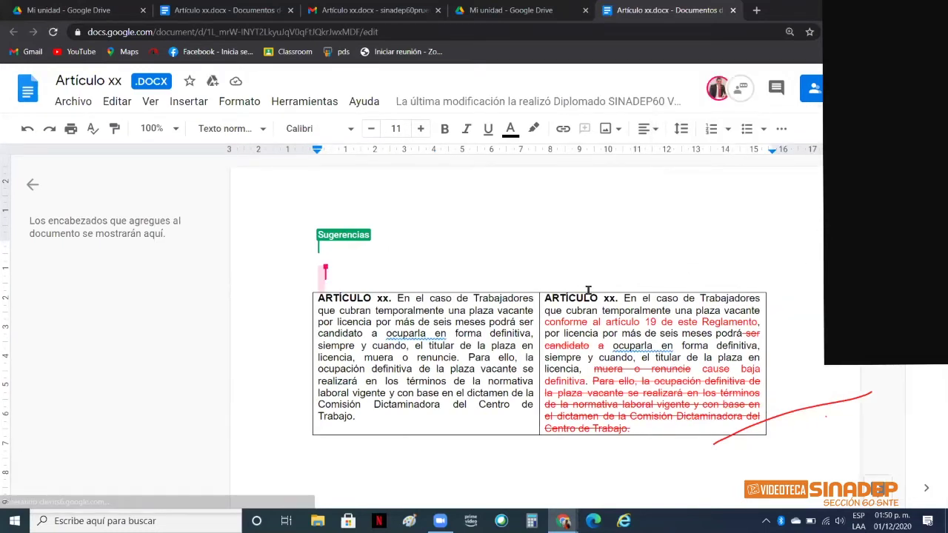
{"action": "key", "text": "ctrl+plus"}
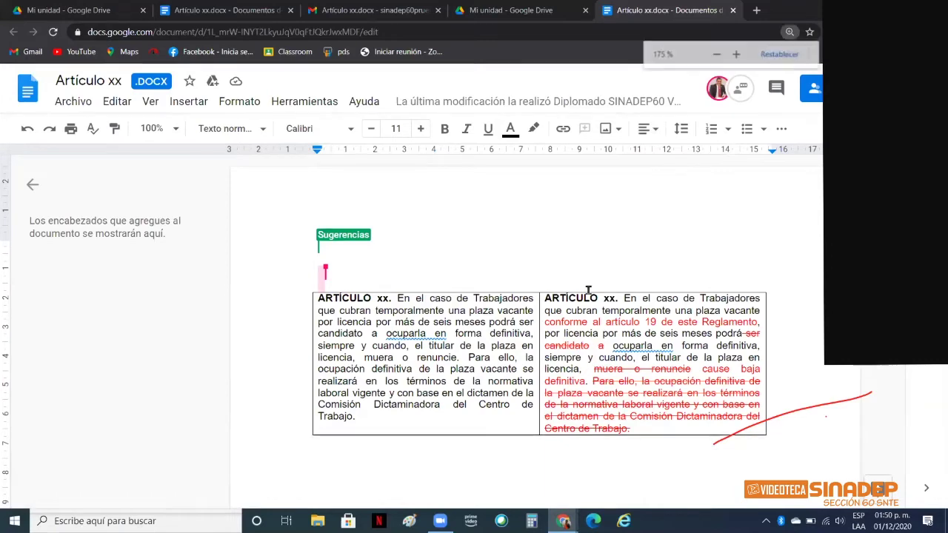
{"action": "key", "text": "ctrl+plus"}
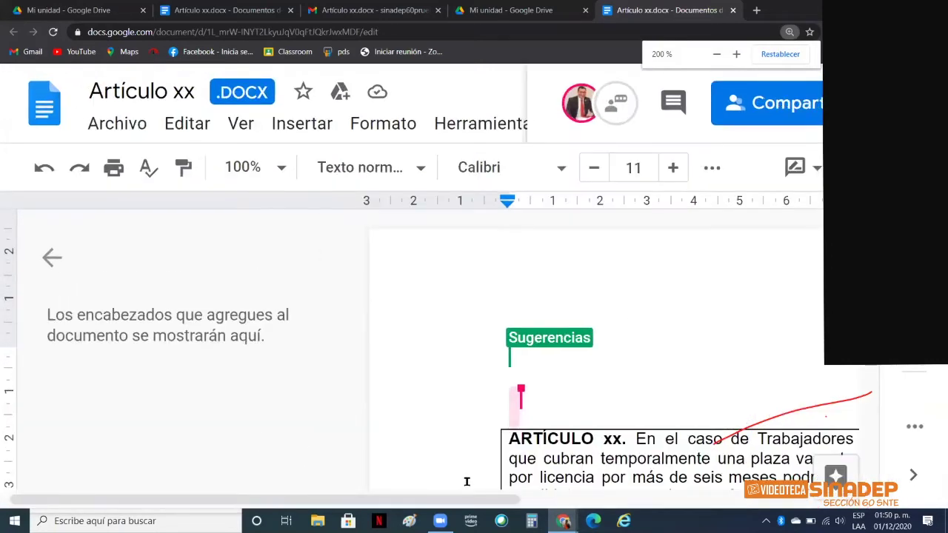
- Place the caret just before "por licencia" in the table's left cell
{"action": "scroll", "coordinate": [467, 485], "scroll_direction": "right", "scroll_amount": 5}
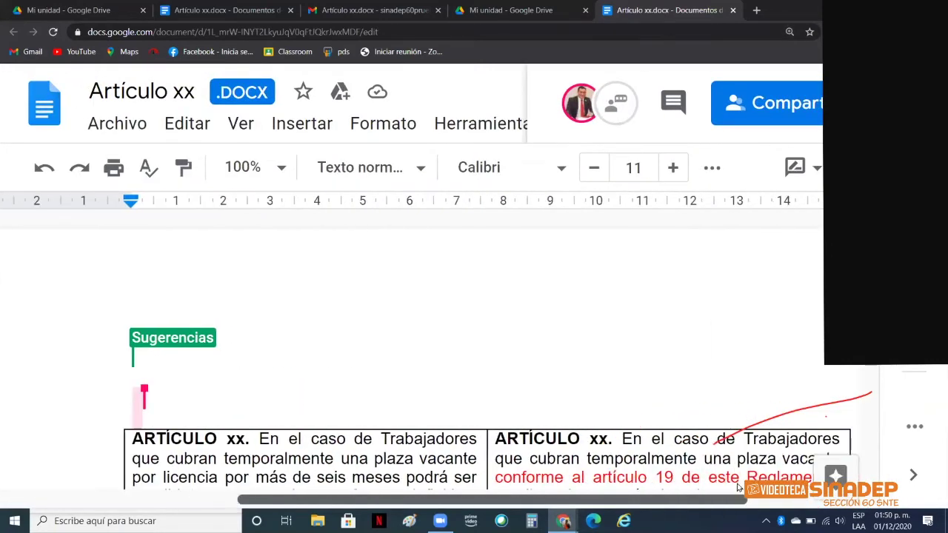
{"action": "scroll", "coordinate": [739, 487], "scroll_direction": "right", "scroll_amount": 3}
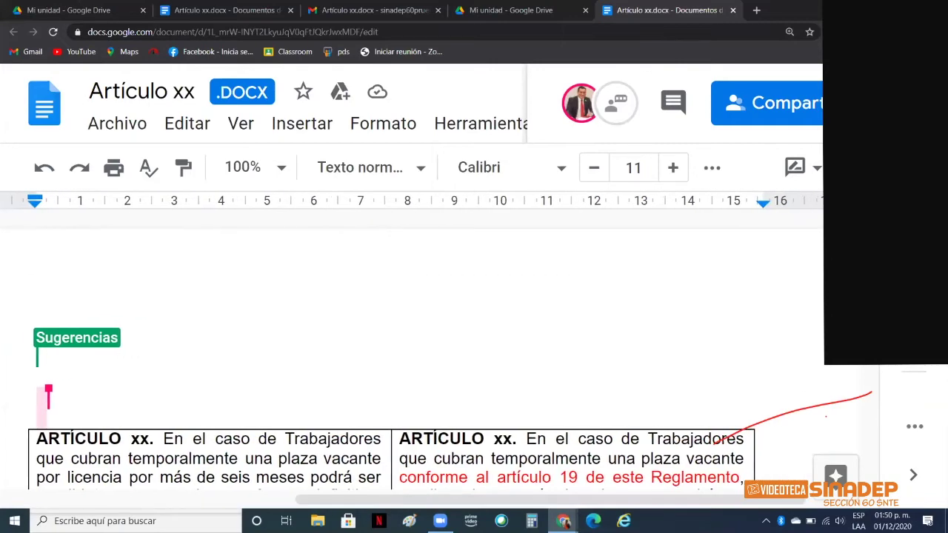
{"action": "scroll", "coordinate": [412, 358], "scroll_direction": "down", "scroll_amount": 5}
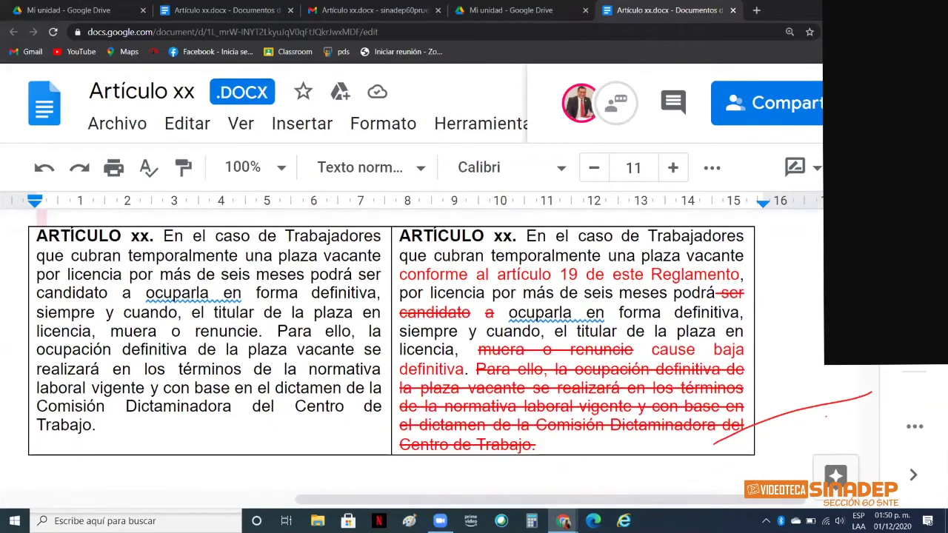
{"action": "left_click", "coordinate": [447, 258]}
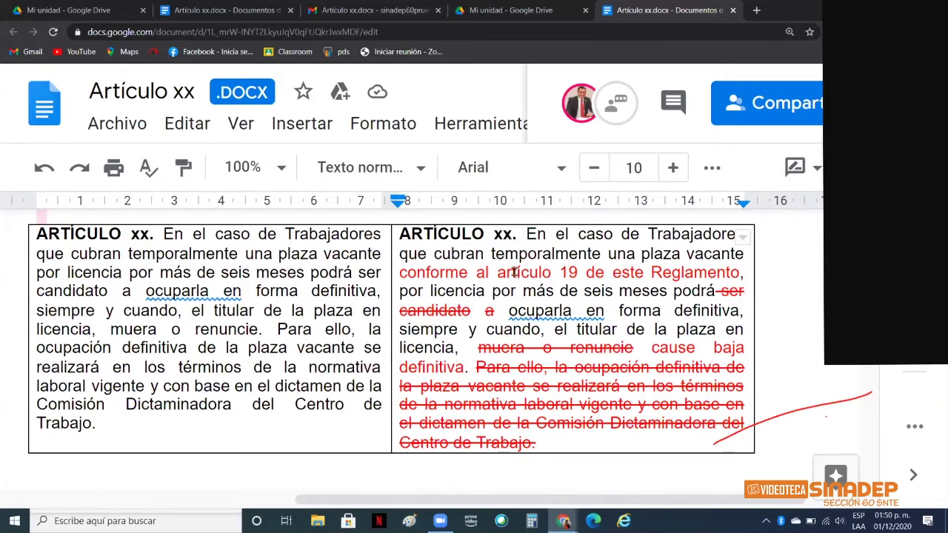
{"action": "left_click", "coordinate": [271, 291]}
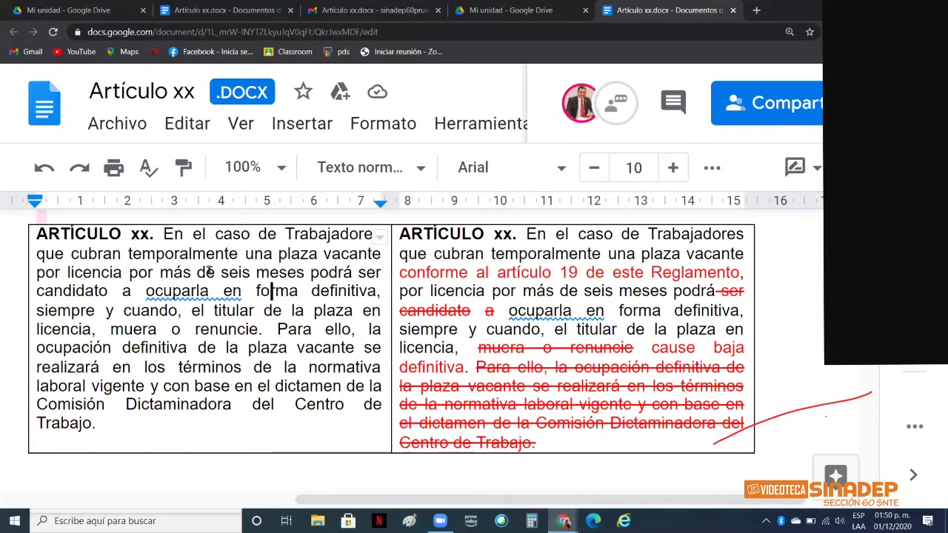
{"action": "left_click", "coordinate": [36, 273]}
- Type "conforme al Artículo 19 de este Reglamento" as a suggestion, then select "candidato a"
{"action": "type", "text": "conforme al"}
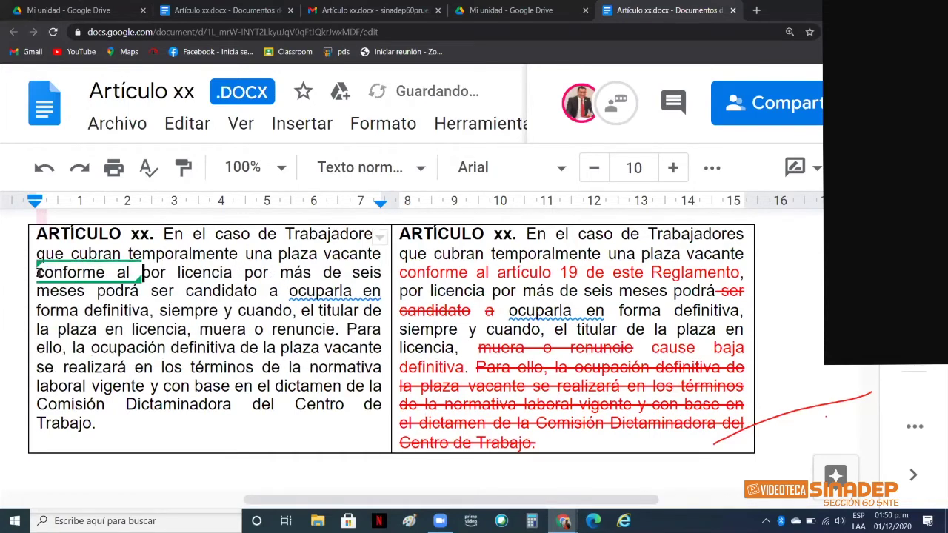
{"action": "type", "text": " Art"}
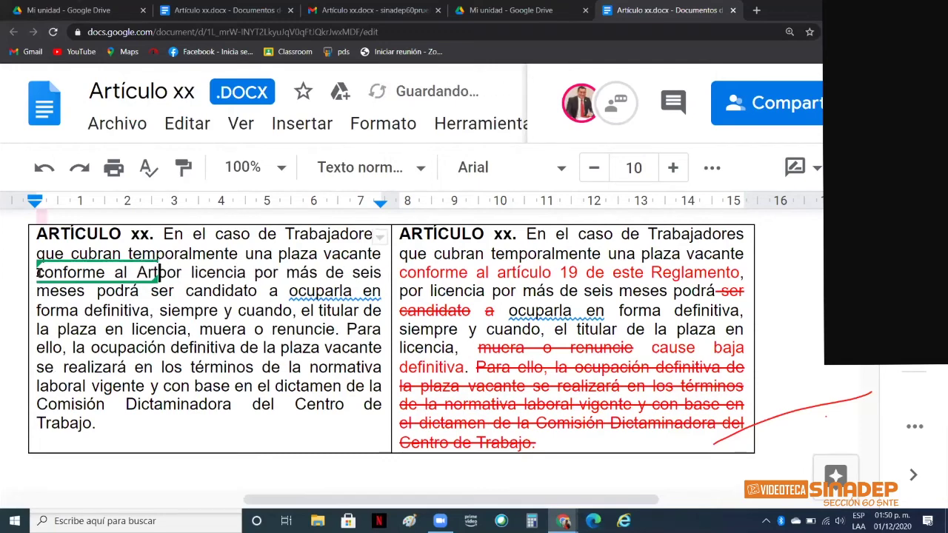
{"action": "type", "text": "ículo "}
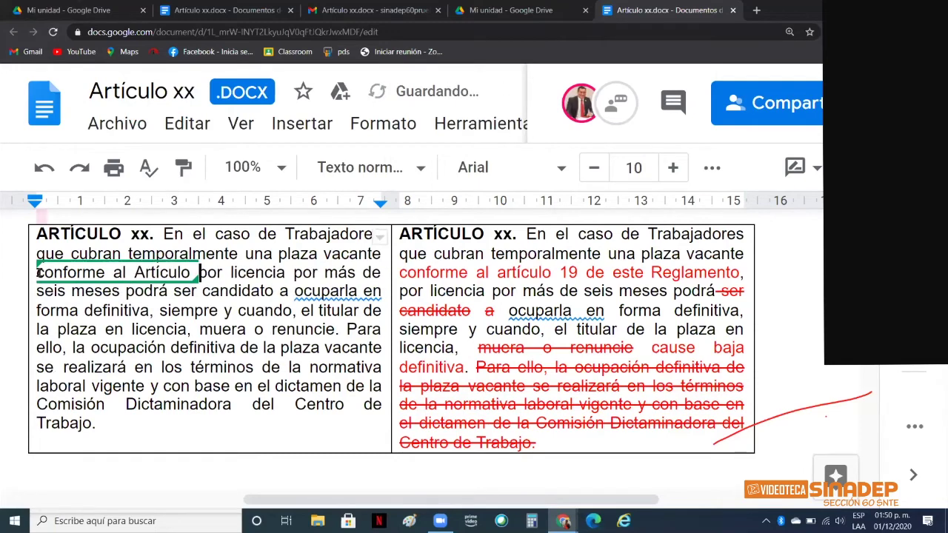
{"action": "type", "text": "19 de est"}
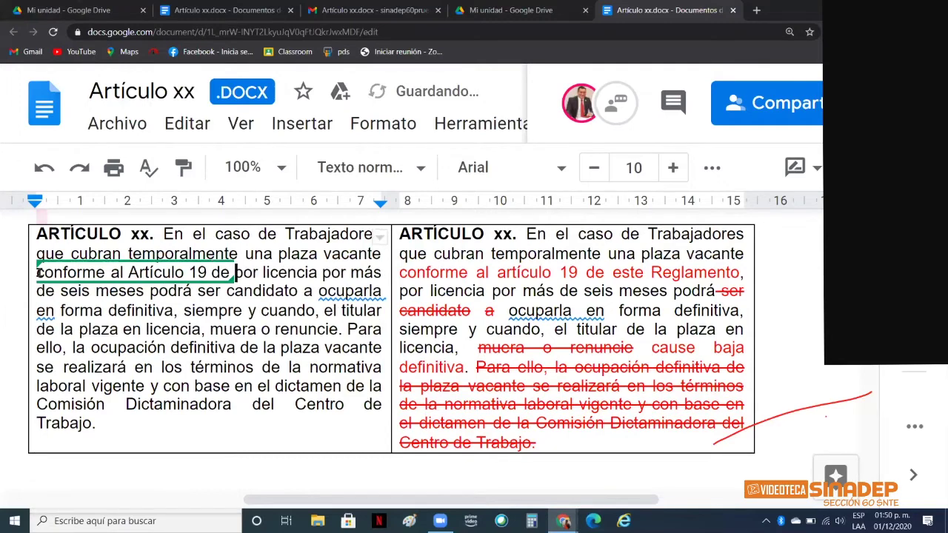
{"action": "type", "text": "e Re"}
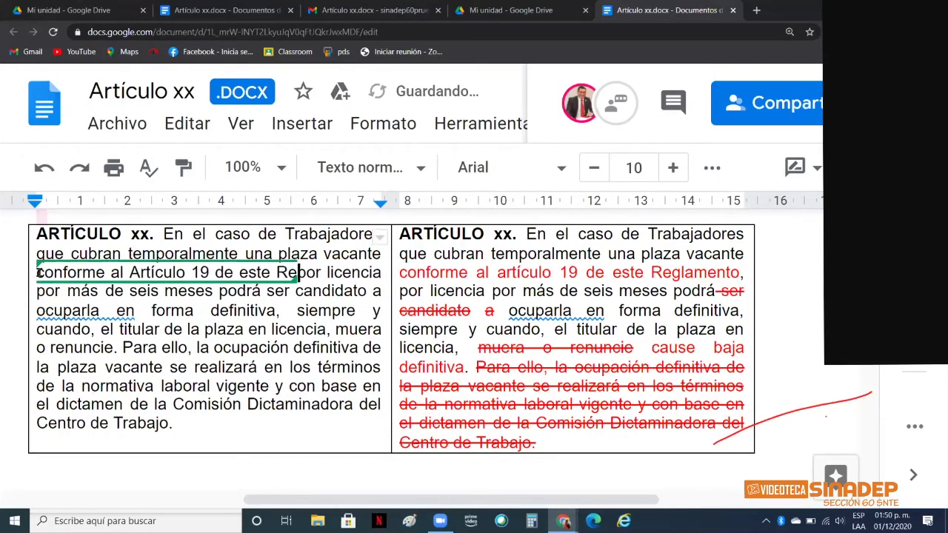
{"action": "type", "text": "glam"}
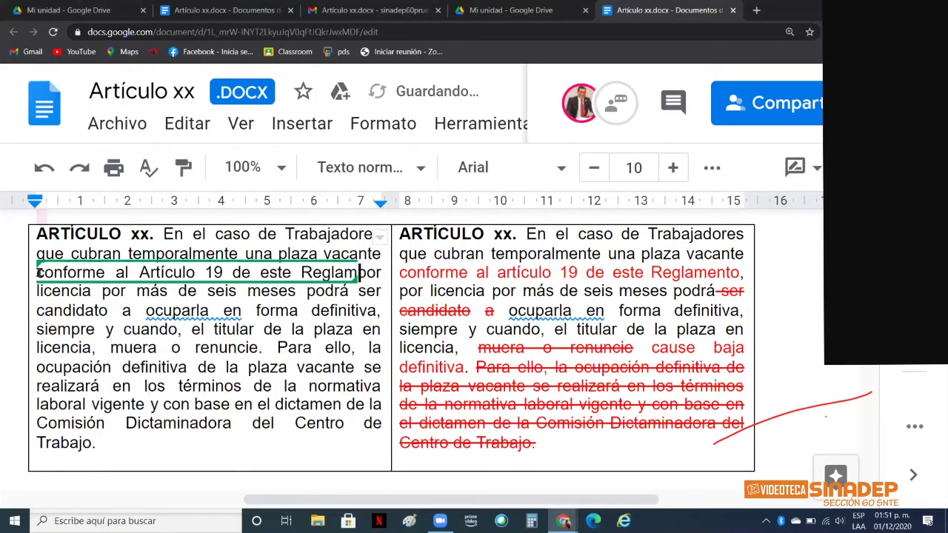
{"action": "type", "text": "ento"}
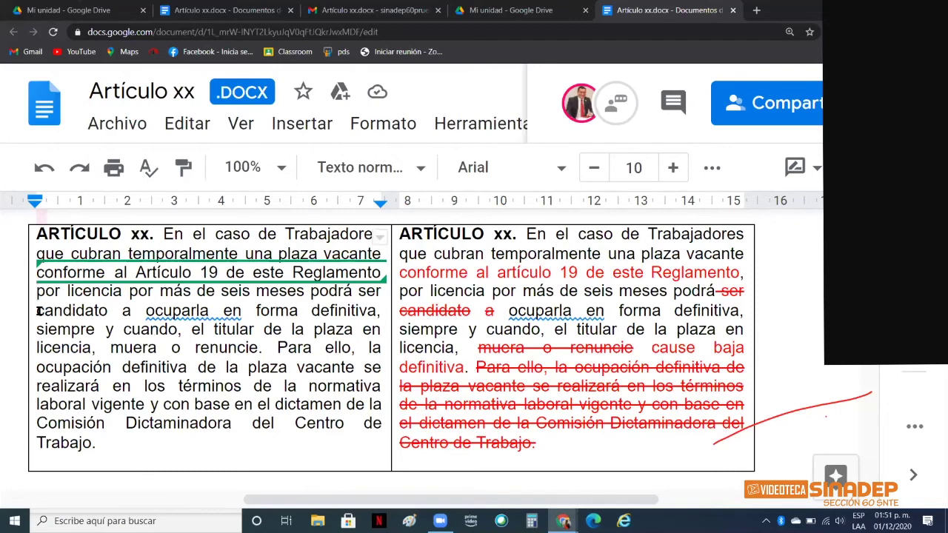
{"action": "left_click_drag", "start_coordinate": [39, 311], "coordinate": [128, 314]}
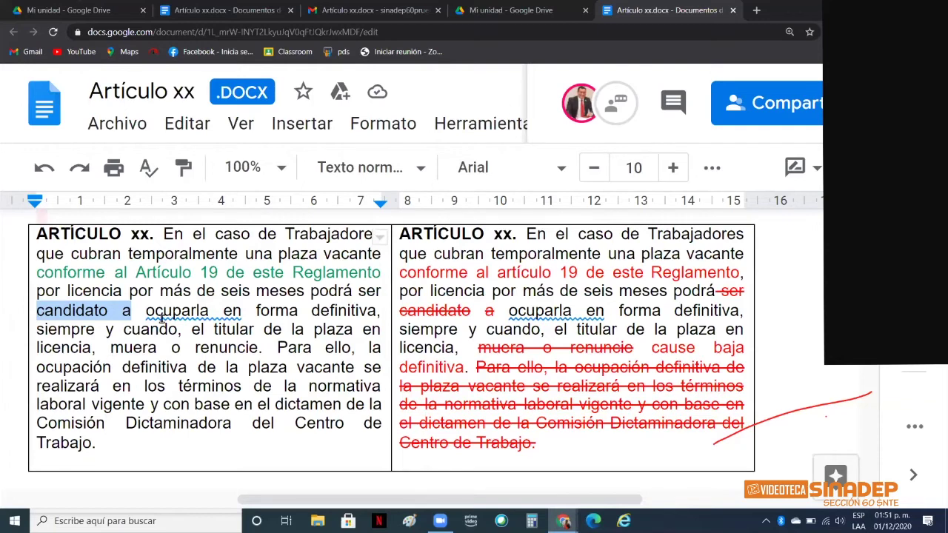
- Suggest deleting "candidato a" and replacing "muera o renuncie" with "cause baja definitiva."
{"action": "key", "text": "BackSpace"}
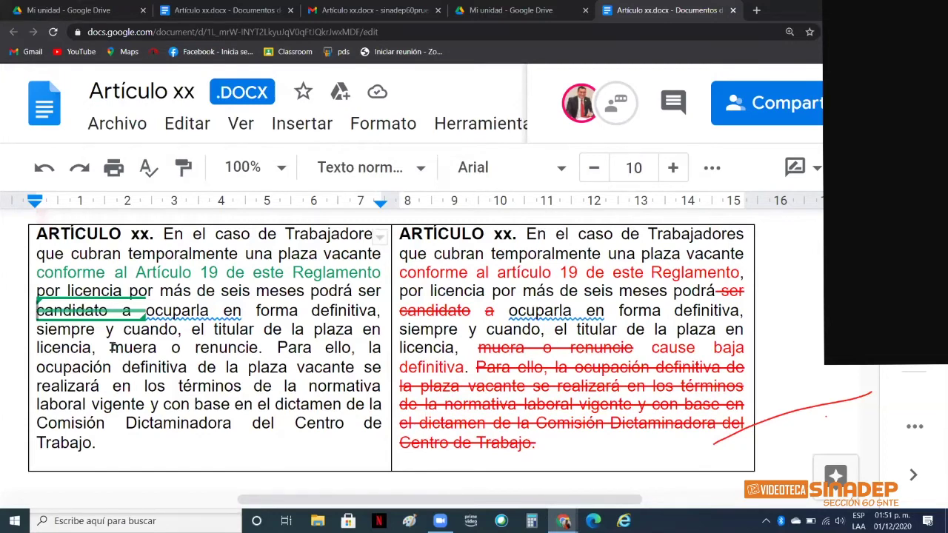
{"action": "left_click_drag", "start_coordinate": [111, 348], "coordinate": [258, 348]}
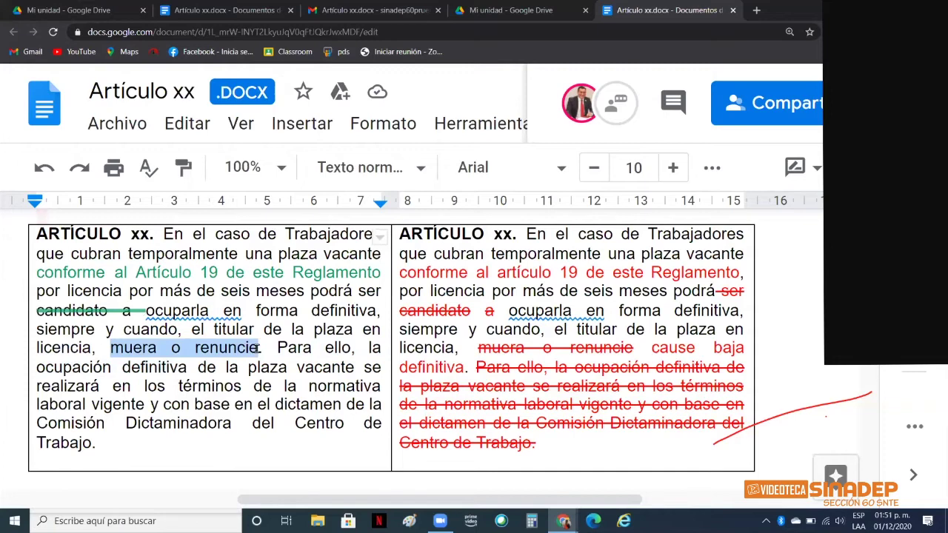
{"action": "key", "text": "BackSpace"}
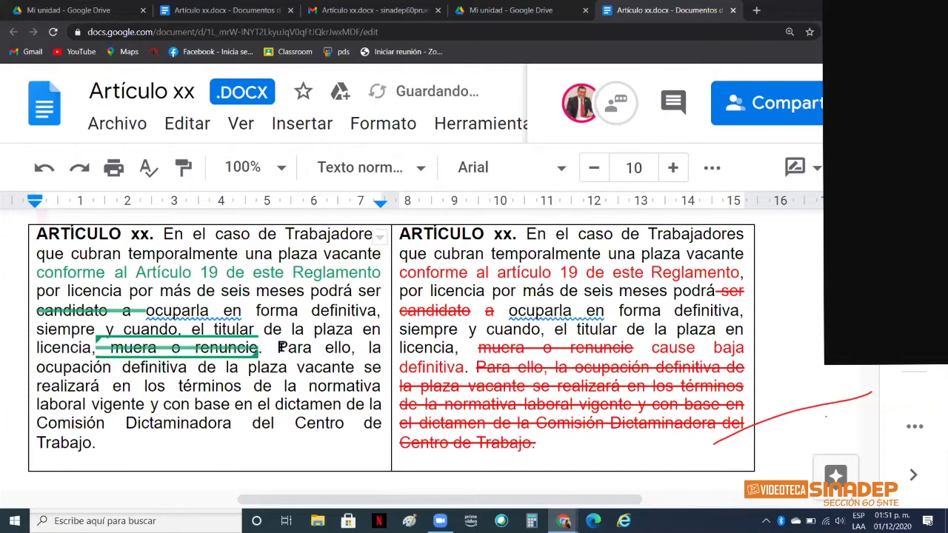
{"action": "left_click", "coordinate": [259, 348]}
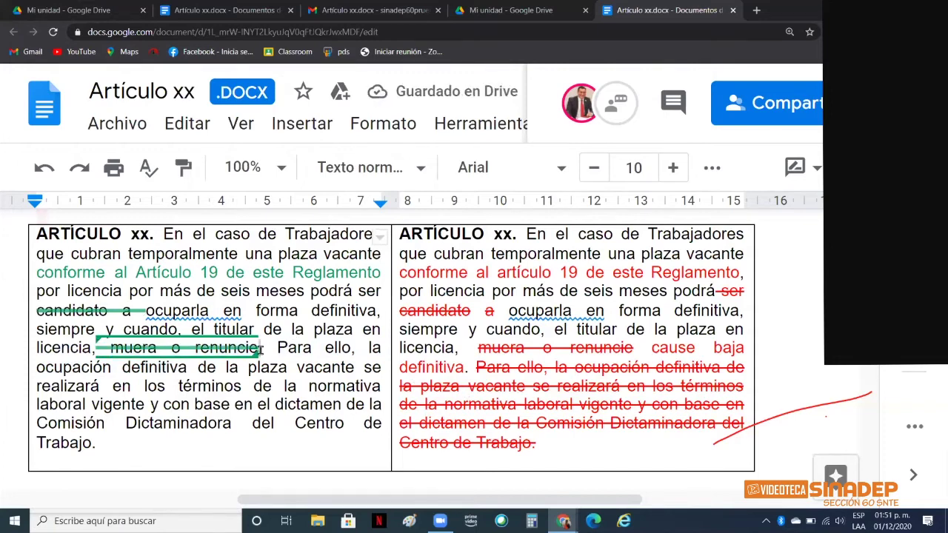
{"action": "type", "text": "cu"}
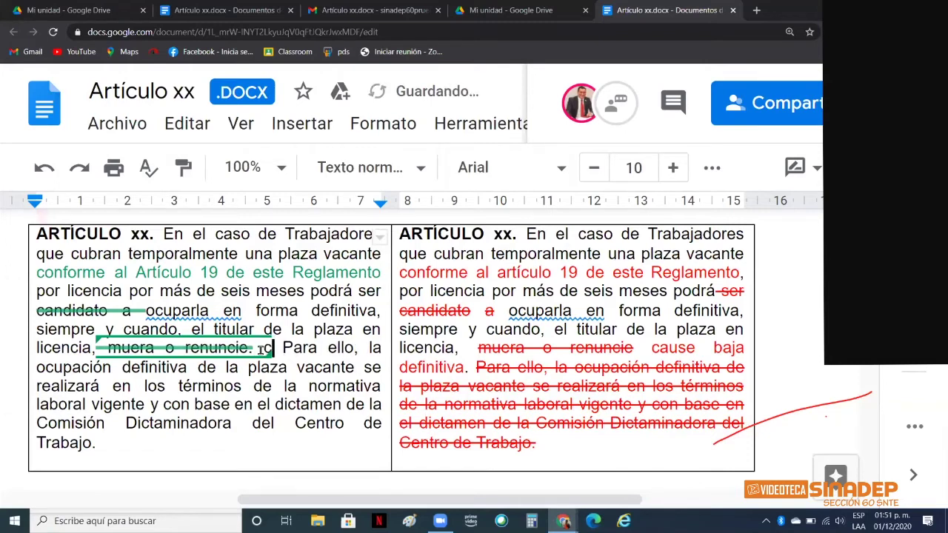
{"action": "type", "text": "use "}
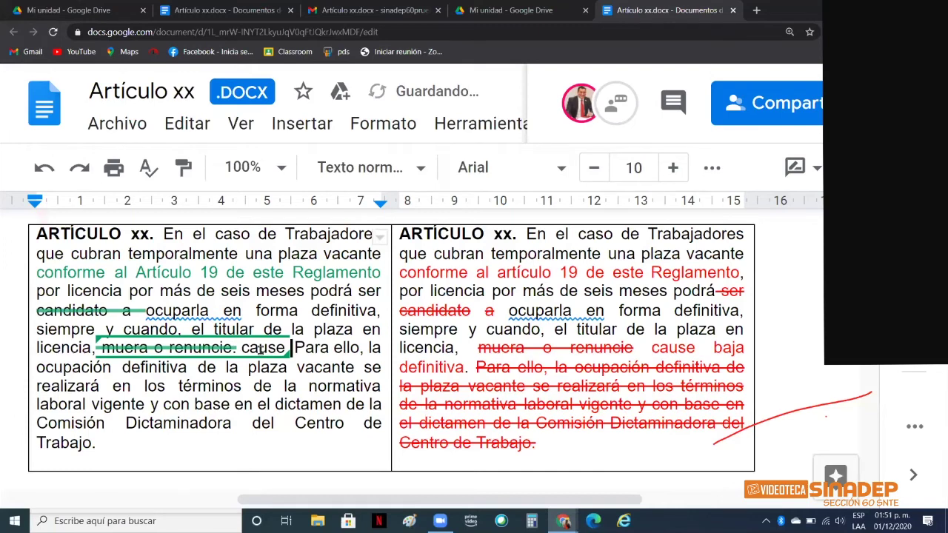
{"action": "type", "text": "baja defi"}
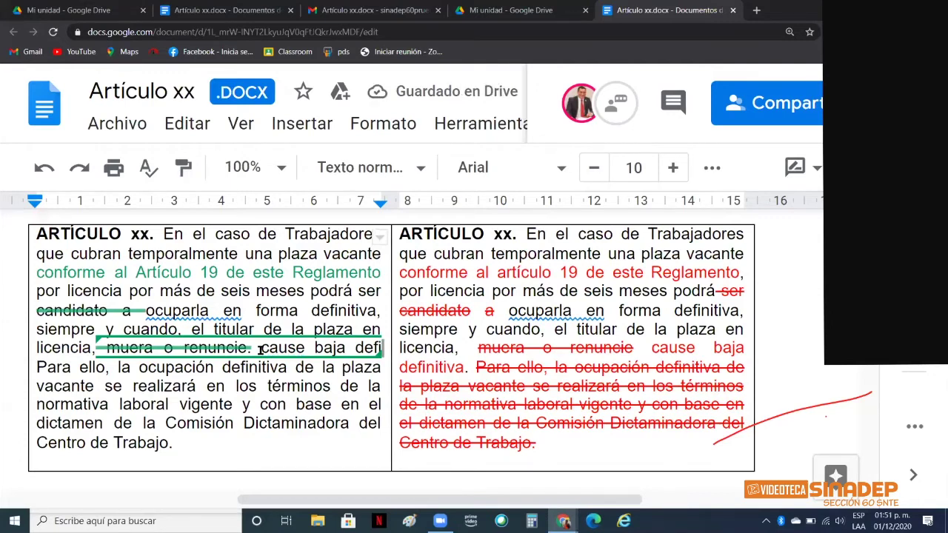
{"action": "type", "text": "nitiva"}
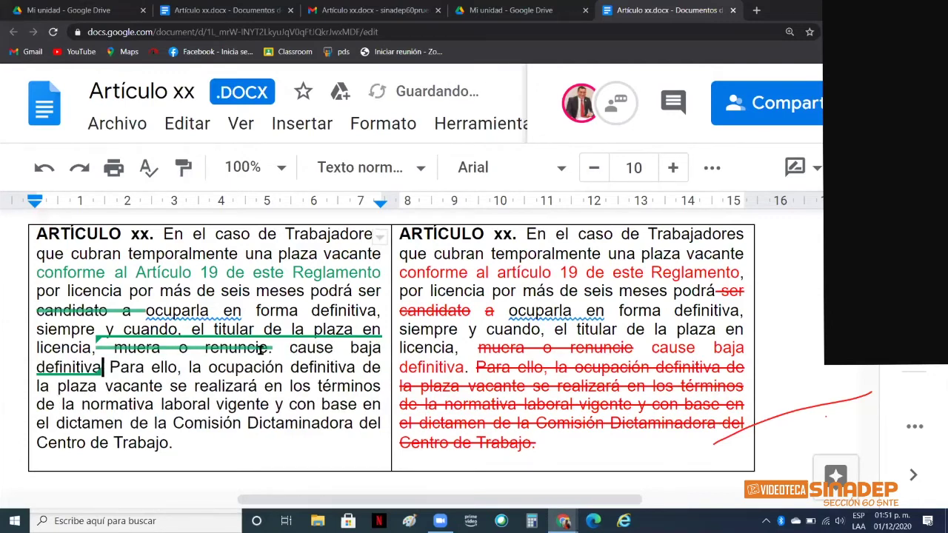
{"action": "type", "text": "."}
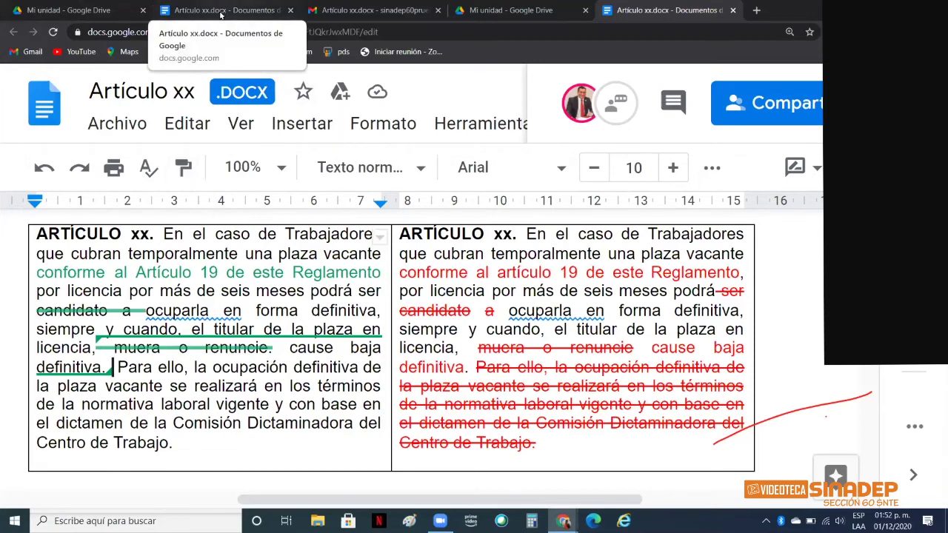
- Open the other account's Artículo xx tab and review the pink suggested edits in the table
{"action": "left_click", "coordinate": [221, 11]}
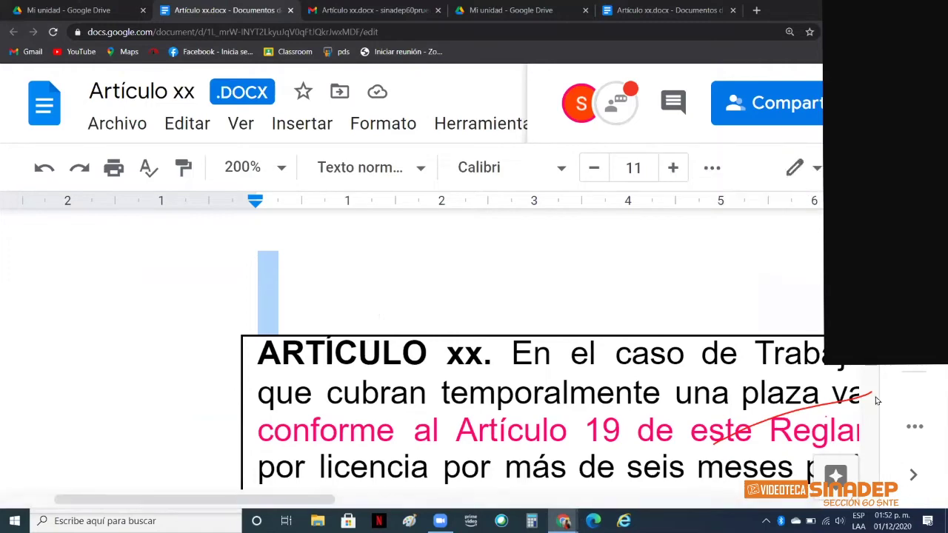
{"action": "scroll", "coordinate": [789, 433], "scroll_direction": "down", "scroll_amount": 3}
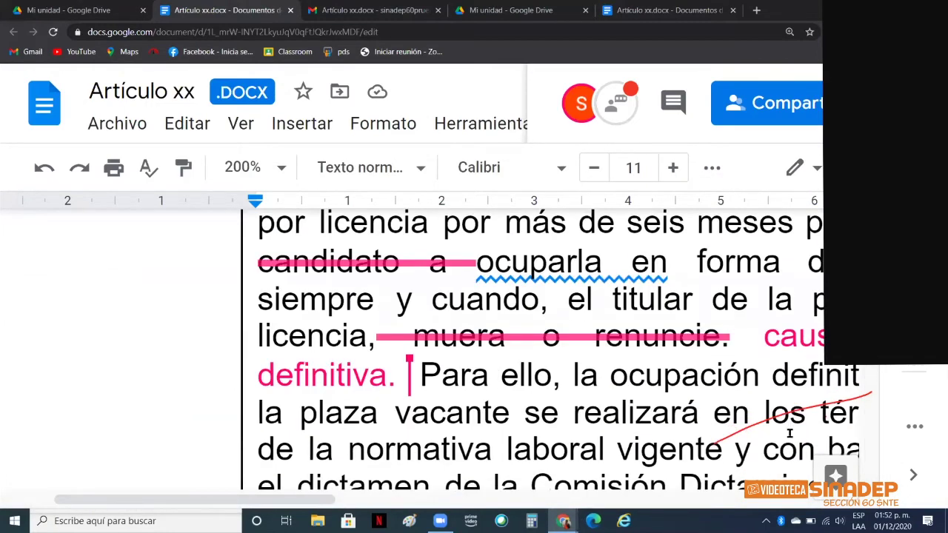
{"action": "key", "text": "ctrl+minus"}
{"action": "key", "text": "ctrl+minus"}
{"action": "key", "text": "ctrl+minus"}
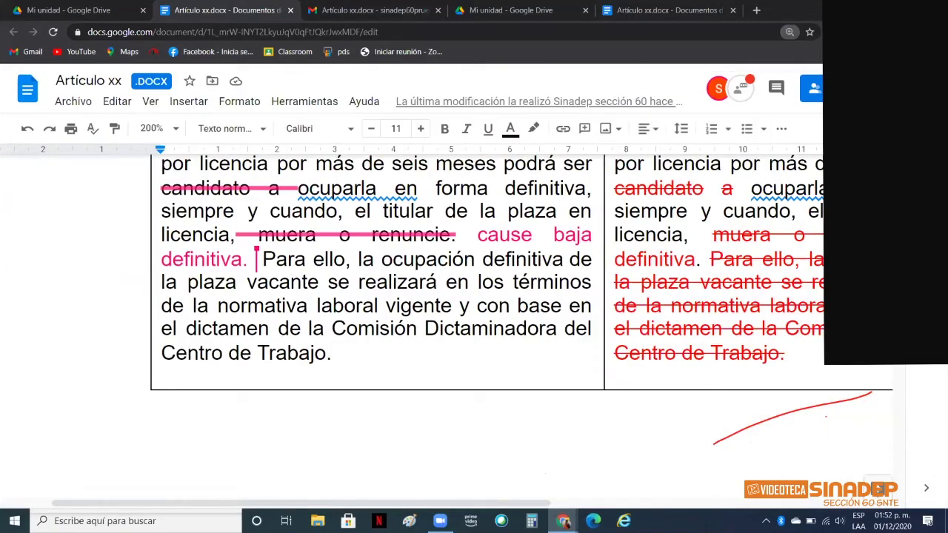
{"action": "left_click", "coordinate": [638, 504]}
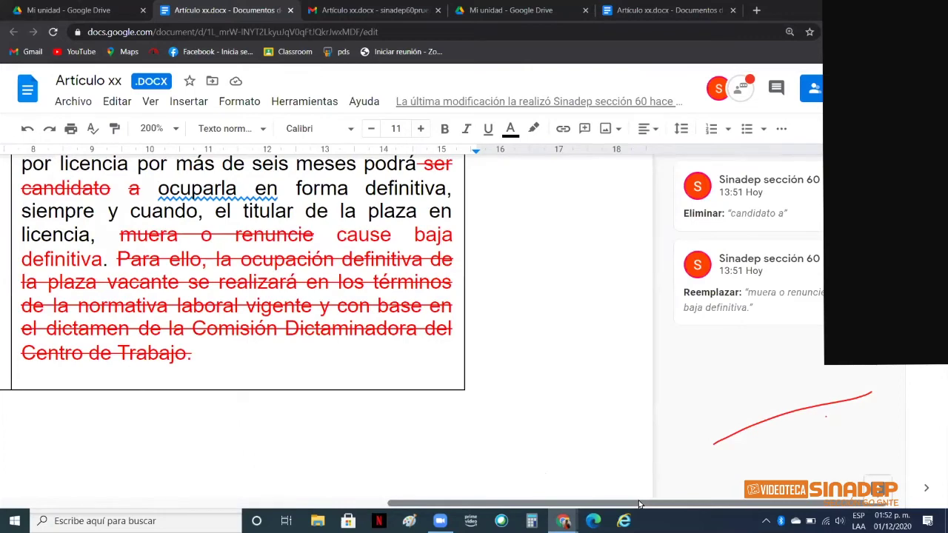
{"action": "left_click_drag", "start_coordinate": [639, 503], "coordinate": [363, 469]}
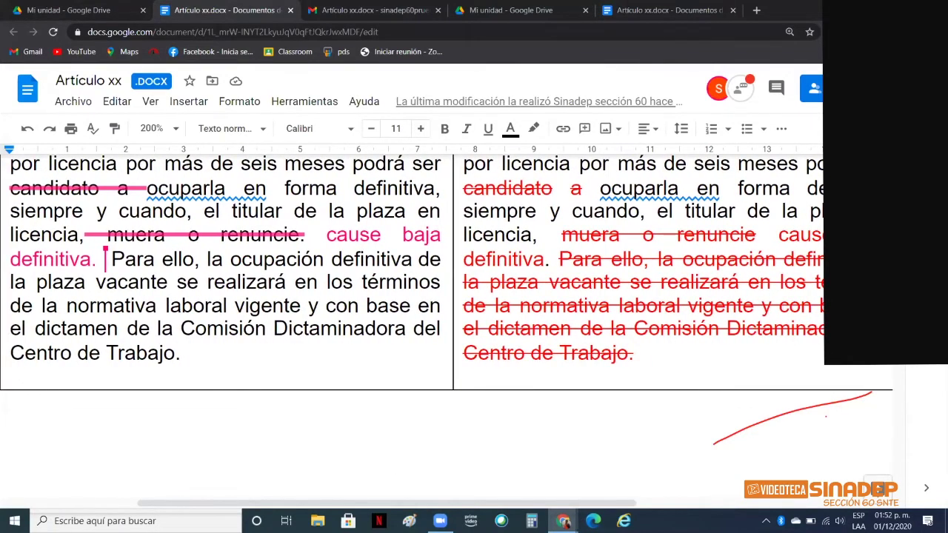
{"action": "scroll", "coordinate": [444, 297], "scroll_direction": "up", "scroll_amount": 3}
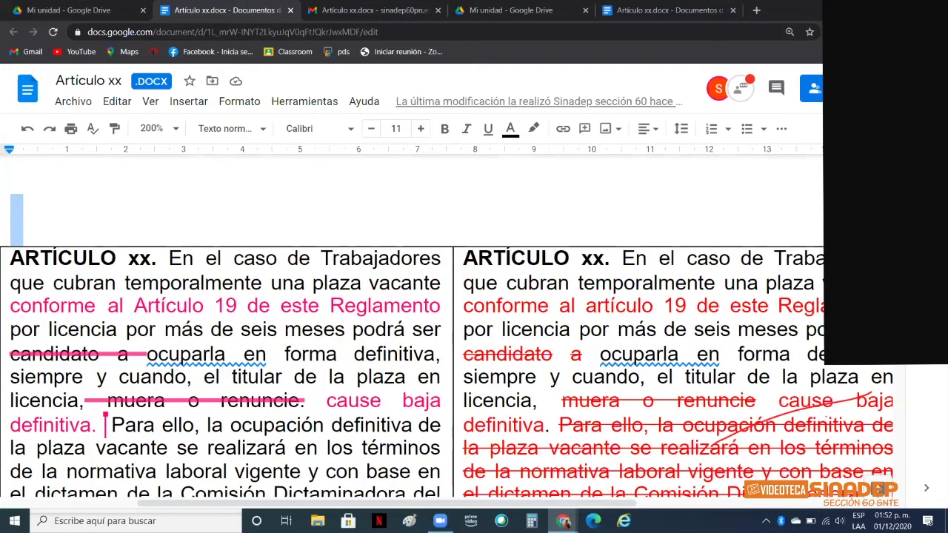
{"action": "scroll", "coordinate": [460, 323], "scroll_direction": "down", "scroll_amount": 1}
{"action": "scroll", "coordinate": [660, 370], "scroll_direction": "down", "scroll_amount": 1}
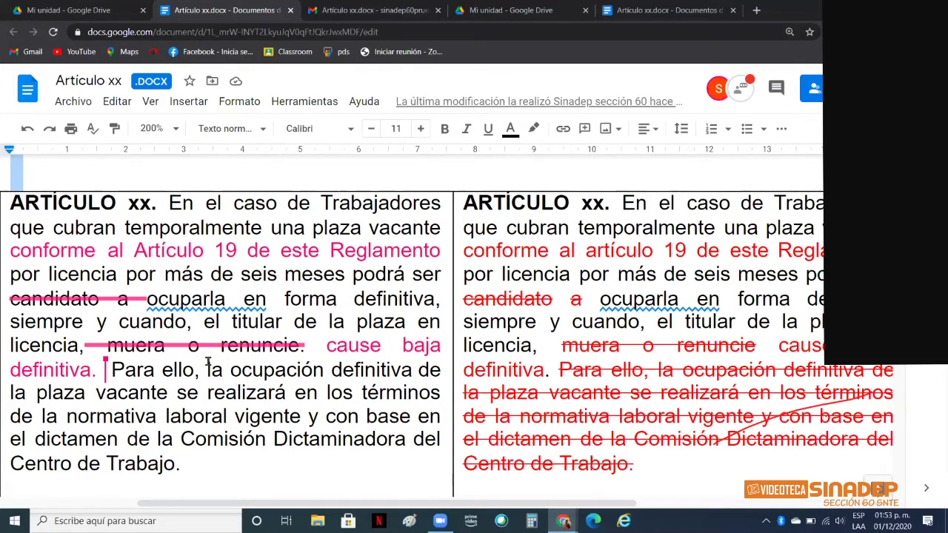
{"action": "key", "text": "ctrl+plus"}
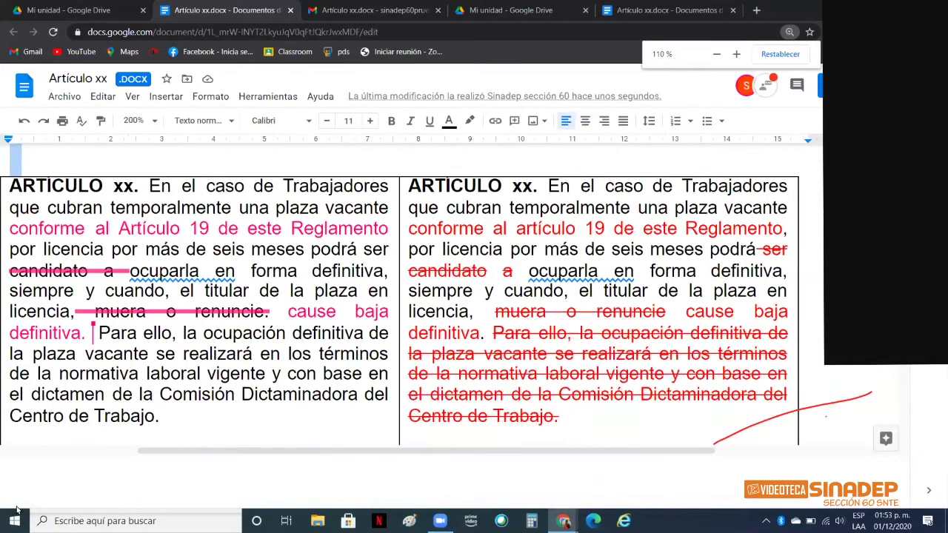
- Zoom out so the table and its three suggestion cards fit, selecting the Artículo 19 text
{"action": "key", "text": "ctrl+minus"}
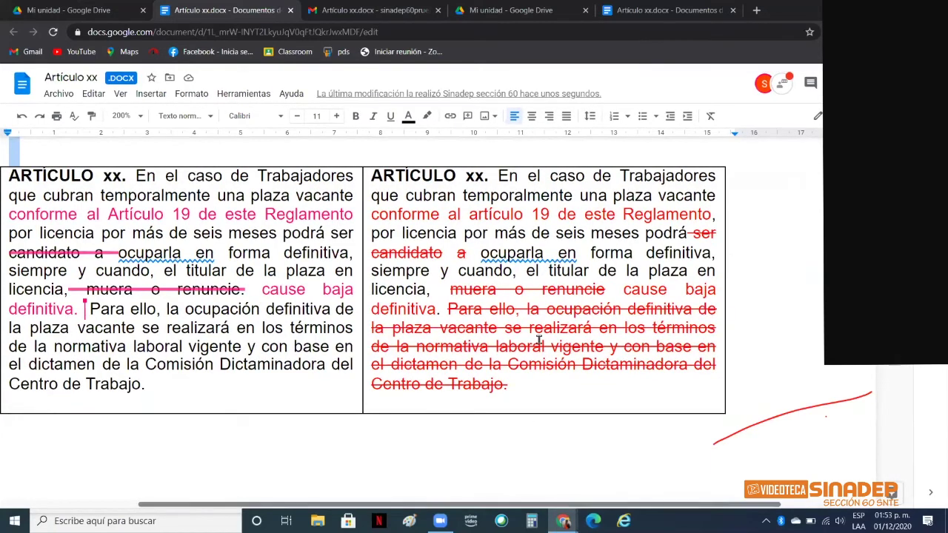
{"action": "scroll", "coordinate": [539, 340], "scroll_direction": "left", "scroll_amount": 2}
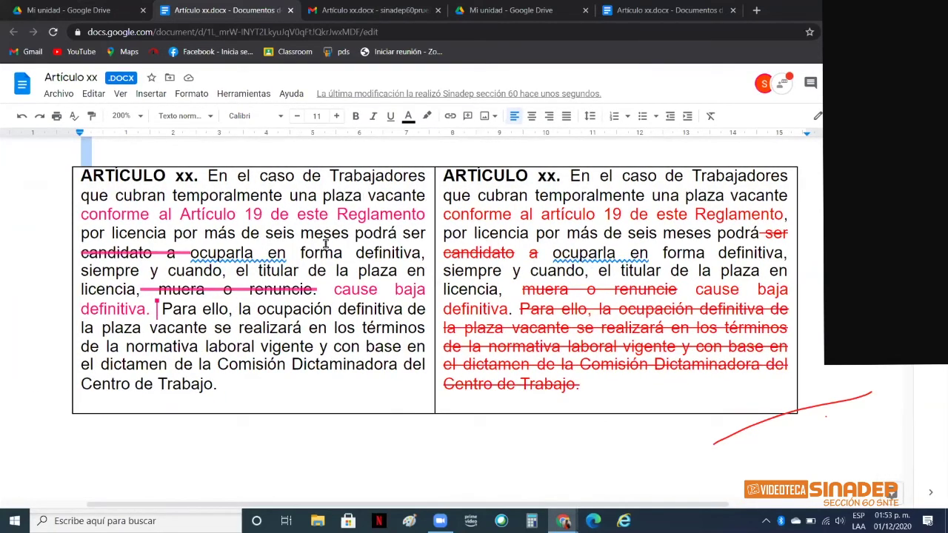
{"action": "left_click", "coordinate": [288, 214]}
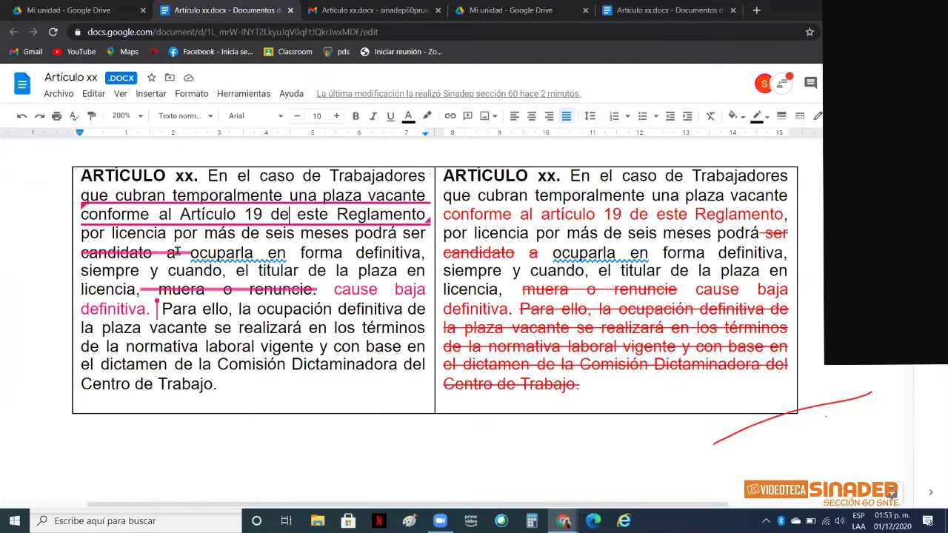
{"action": "key", "text": "ctrl+minus"}
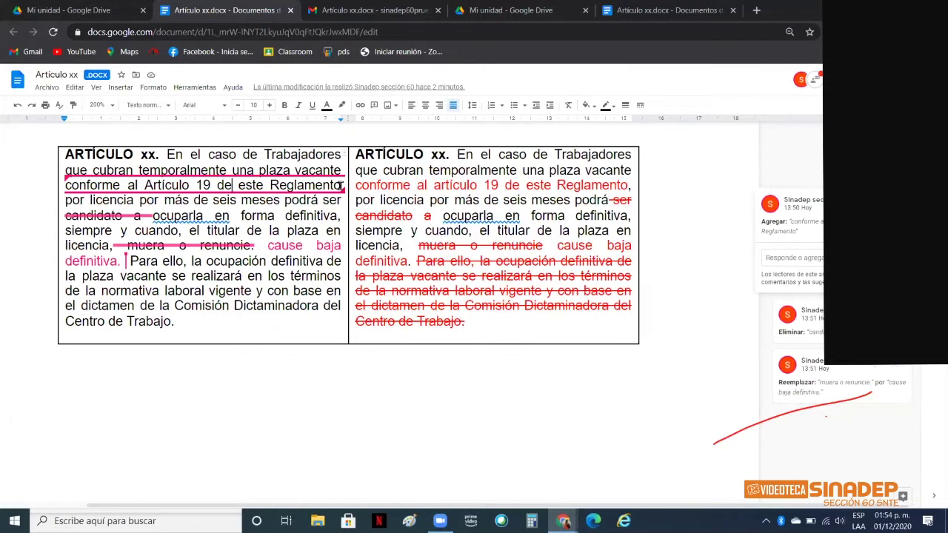
- Accept the Artículo 19 insertion and reject the suggested deletion of "candidato a"
{"action": "left_click", "coordinate": [235, 187]}
{"action": "left_click", "coordinate": [881, 203]}
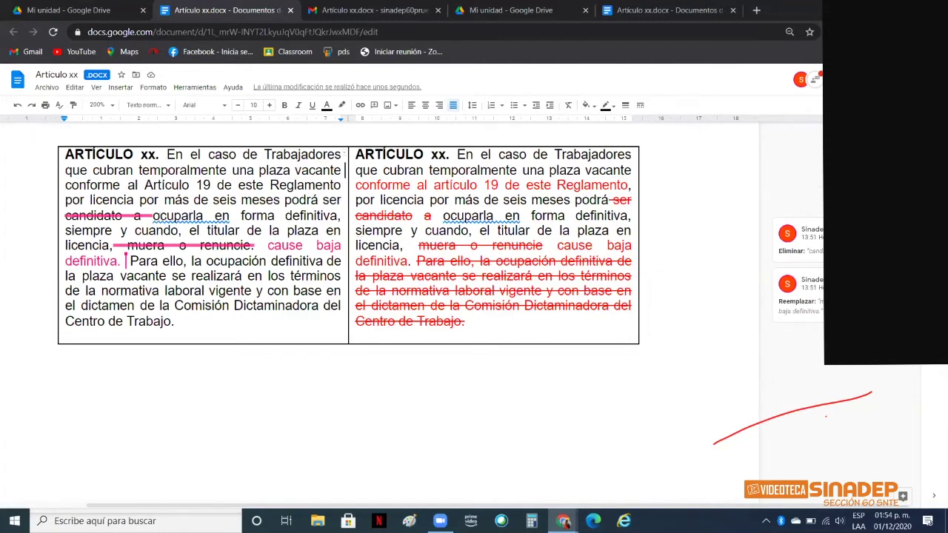
{"action": "left_click", "coordinate": [819, 233]}
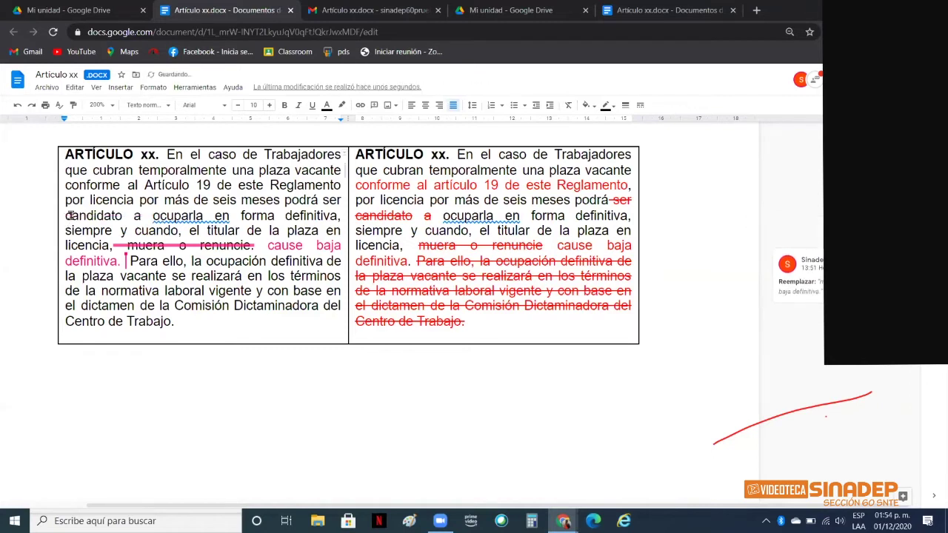
- Select the words "ocuparla en" in the left cell, checking its spelling suggestion
{"action": "left_click_drag", "start_coordinate": [72, 216], "coordinate": [146, 216]}
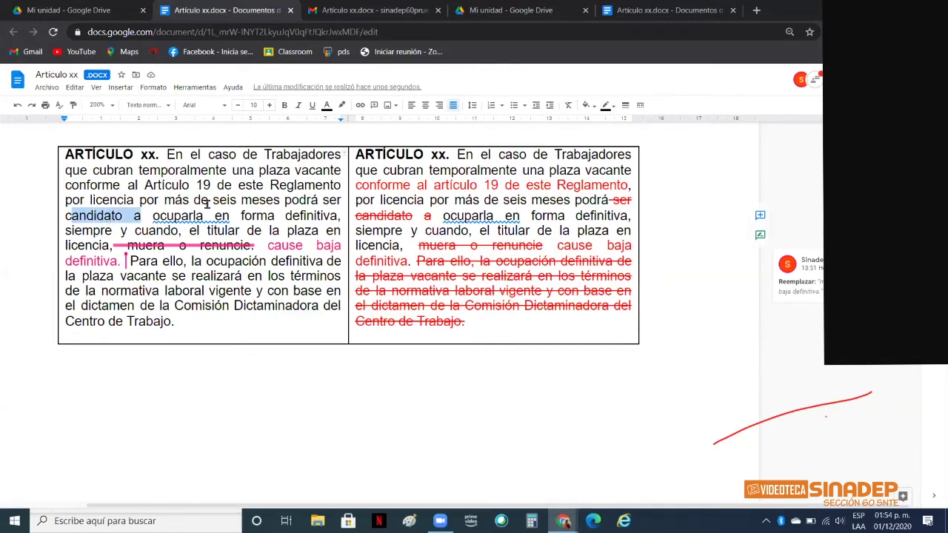
{"action": "left_click", "coordinate": [206, 212]}
{"action": "double_click", "coordinate": [205, 212]}
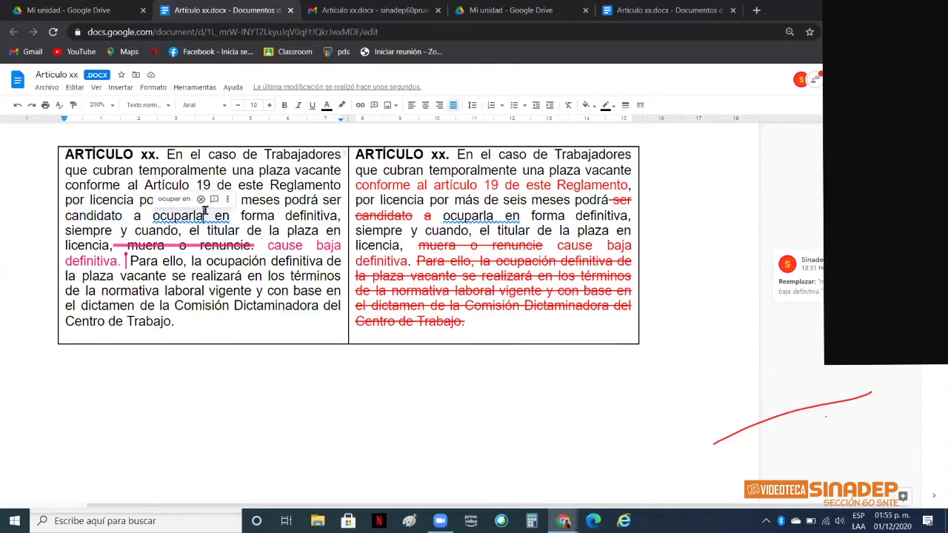
{"action": "left_click_drag", "start_coordinate": [205, 211], "coordinate": [229, 216]}
- Accept the "cause baja definitiva." replacement and bring up the Share dialog
{"action": "left_click", "coordinate": [844, 263]}
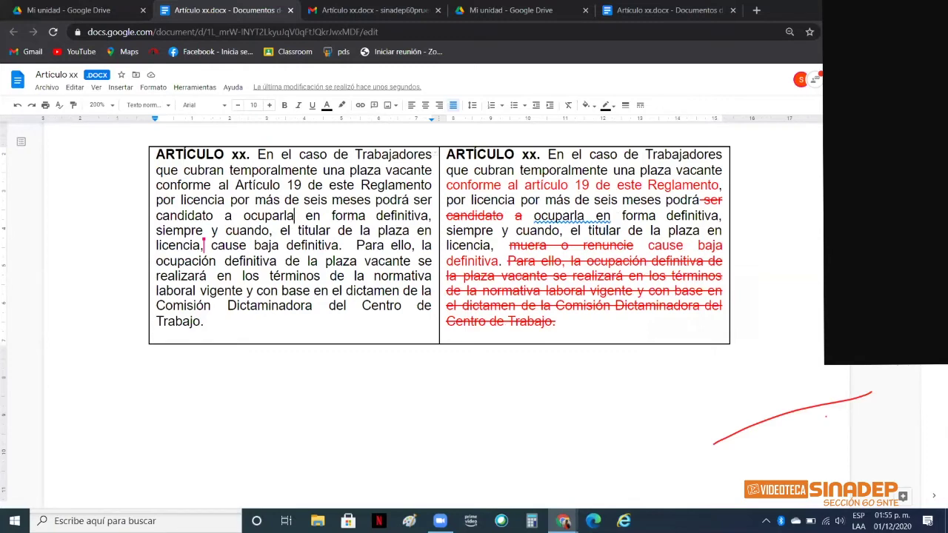
{"action": "left_click", "coordinate": [819, 80]}
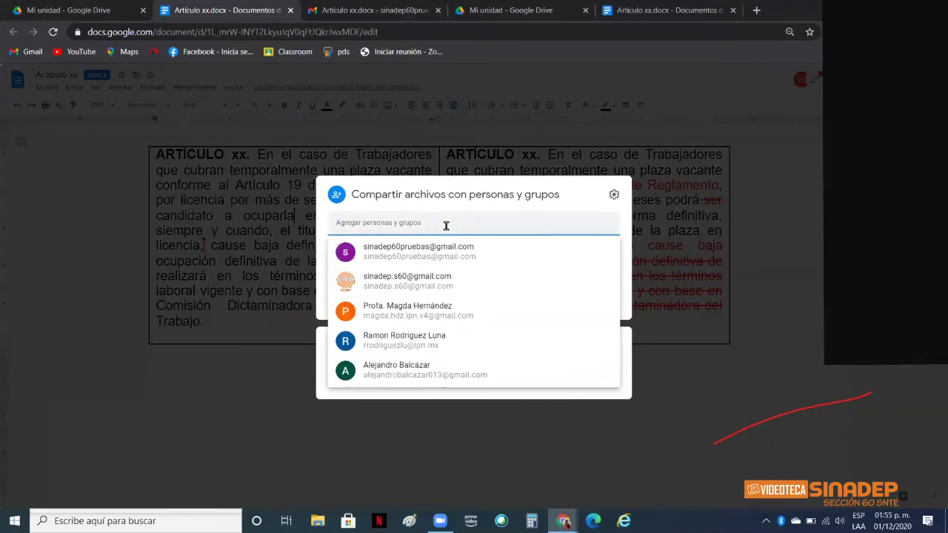
- Add the second account's e-mail address as a recipient with the Editor role
{"action": "key", "text": "ctrl+v"}
{"action": "left_click", "coordinate": [424, 253]}
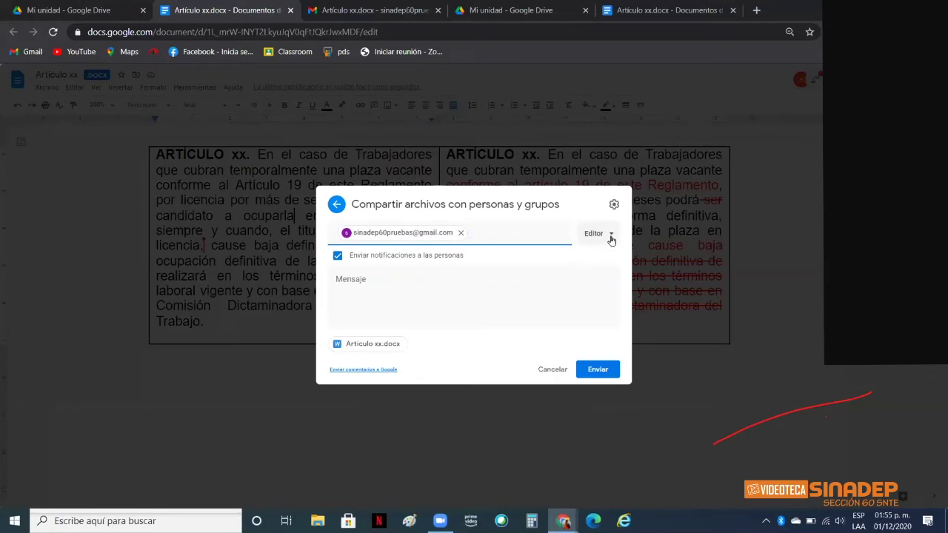
{"action": "left_click", "coordinate": [599, 234]}
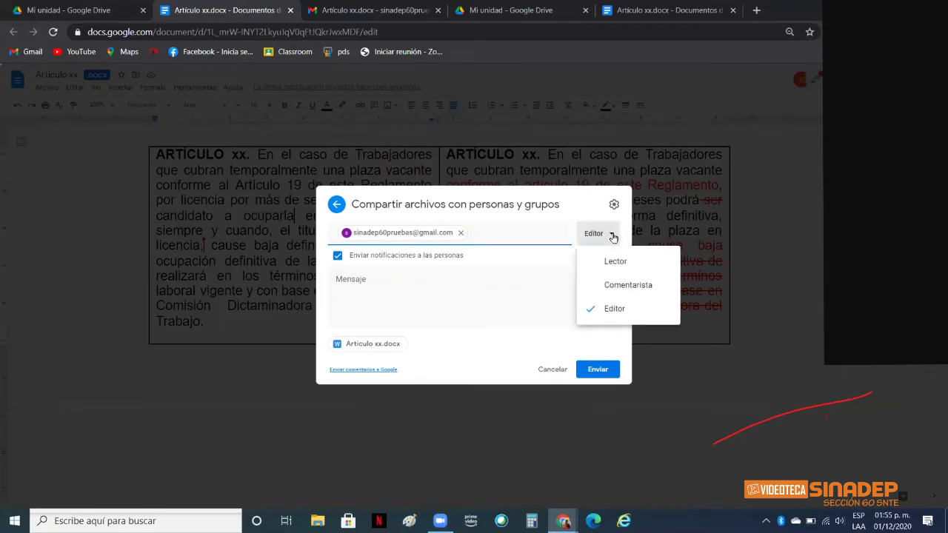
{"action": "left_click", "coordinate": [613, 309]}
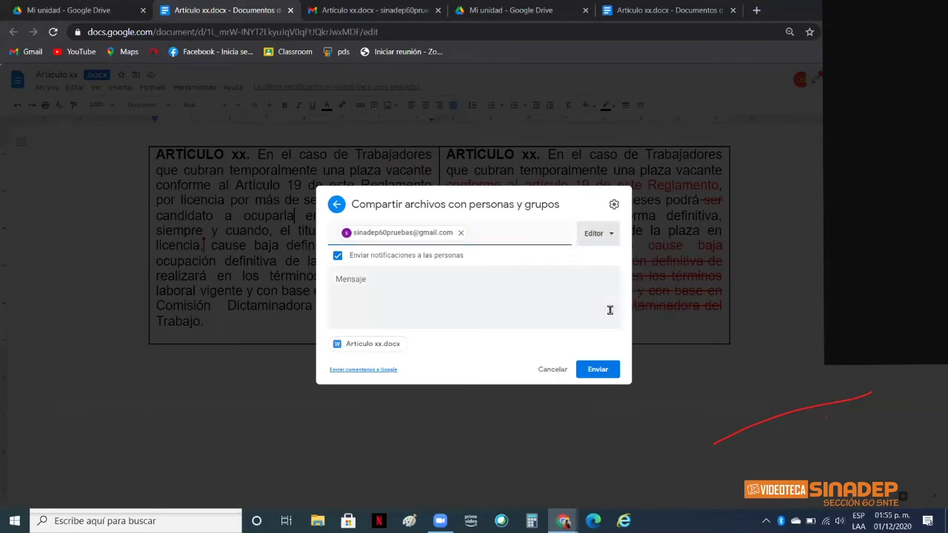
- Send the invite with the message "Te doy atribuciones de EDITOR para que tus observaciones formen parte del documento"
{"action": "left_click", "coordinate": [432, 303]}
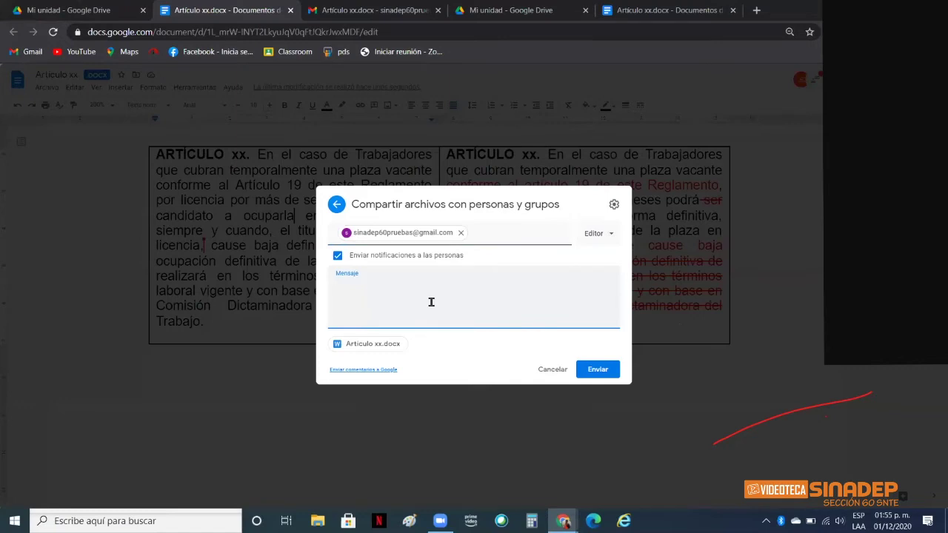
{"action": "type", "text": "Te doy atribuciones de"}
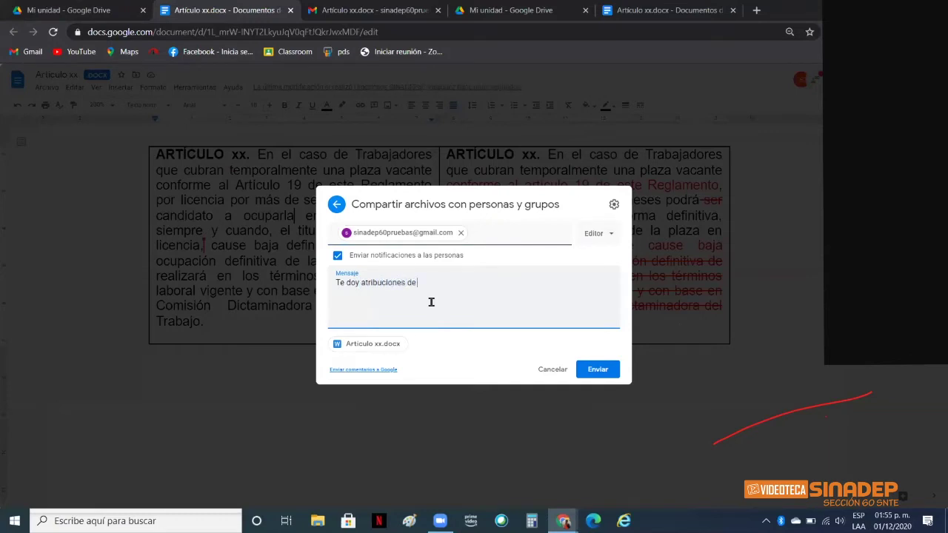
{"action": "type", "text": " EDITOR"}
{"action": "type", "text": " para"}
{"action": "type", "text": " cl"}
{"action": "key", "text": "BackSpace"}
{"action": "key", "text": "BackSpace"}
{"action": "key", "text": "BackSpace"}
{"action": "type", "text": "que tus observac"}
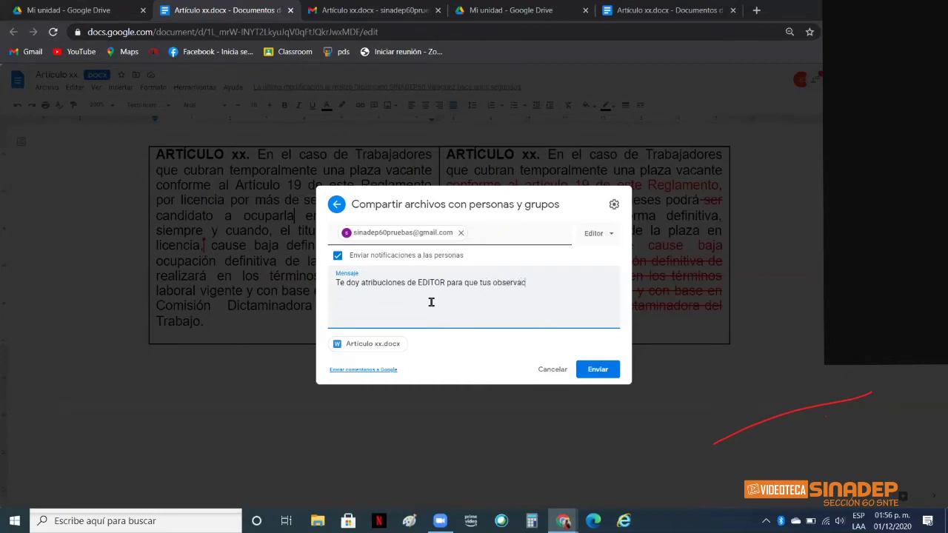
{"action": "type", "text": "iones formen parte del docu"}
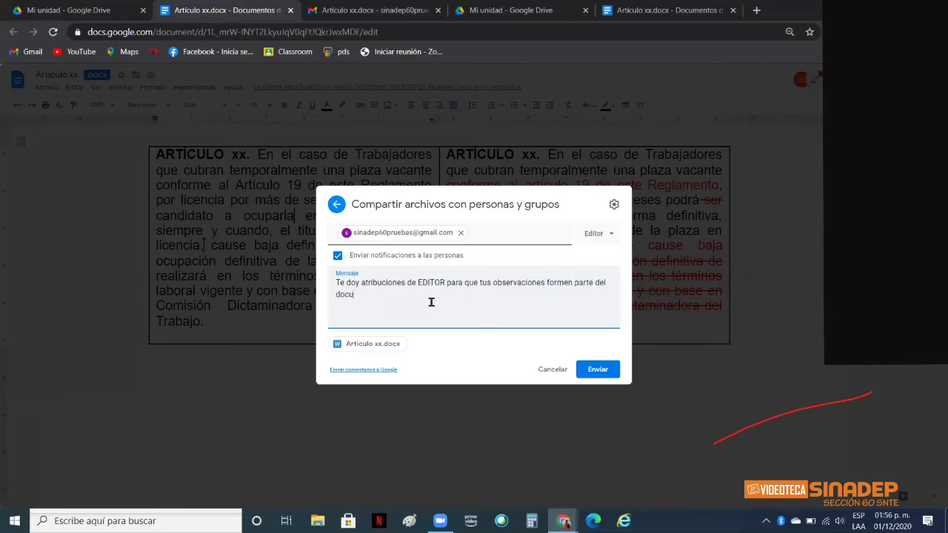
{"action": "type", "text": "mento"}
{"action": "left_click", "coordinate": [593, 376]}
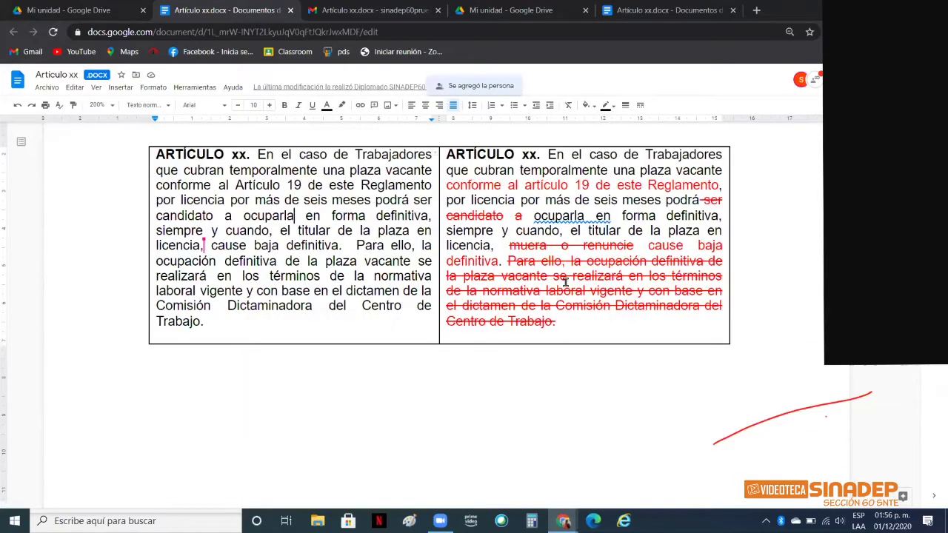
- Read the newest Artículo xx.docx editor share email in the second Gmail inbox, then go to Drive
{"action": "left_click", "coordinate": [368, 10]}
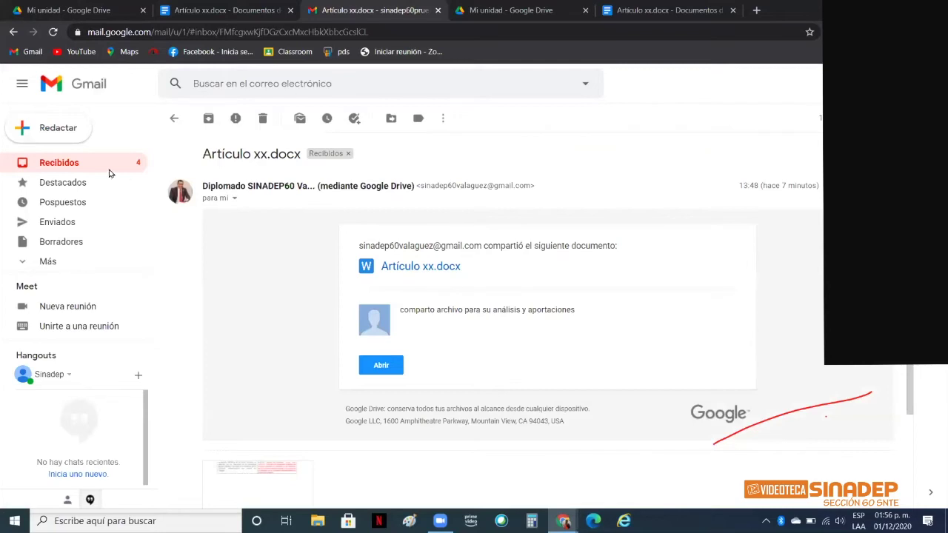
{"action": "left_click", "coordinate": [70, 162]}
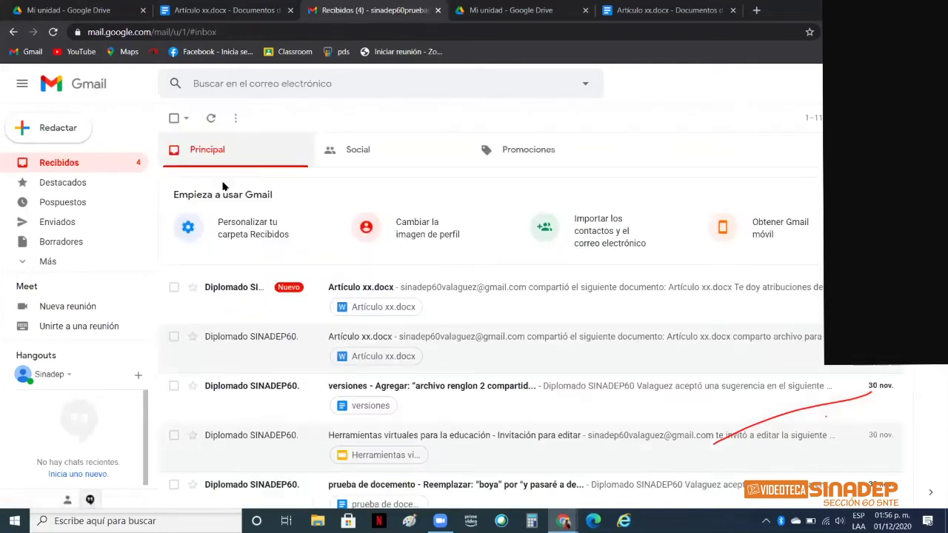
{"action": "left_click", "coordinate": [469, 287]}
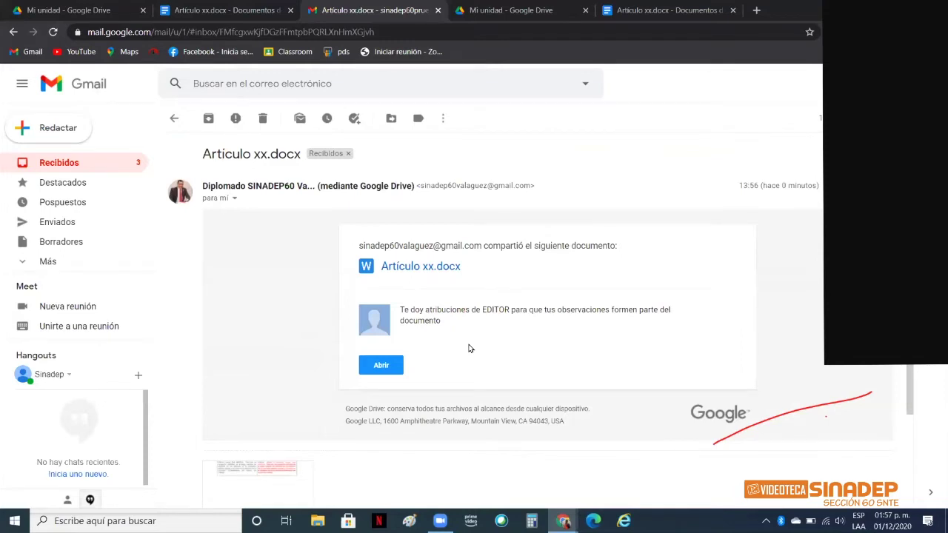
{"action": "left_click", "coordinate": [552, 10]}
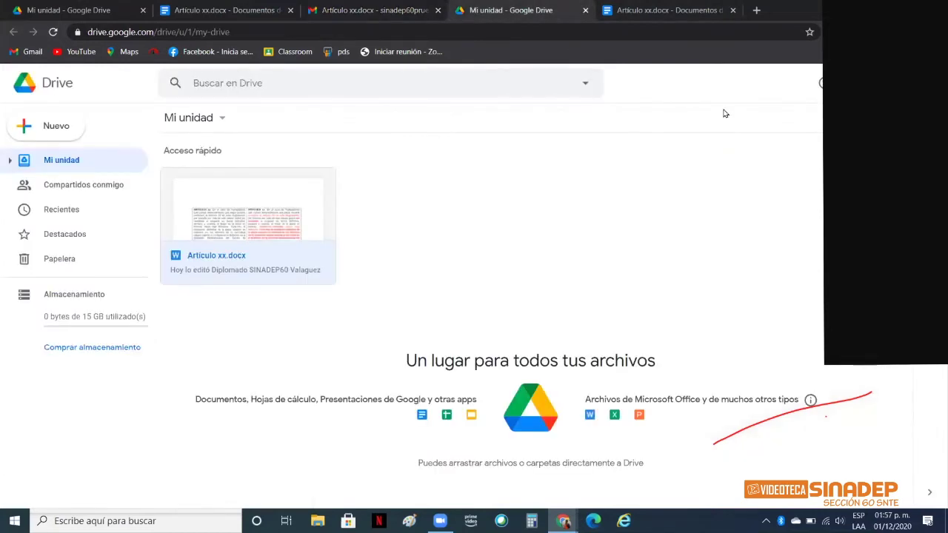
- Open Artículo xx from Drive quick access, zoom to 125%, and put the cursor in the left table cell
{"action": "left_click", "coordinate": [260, 201]}
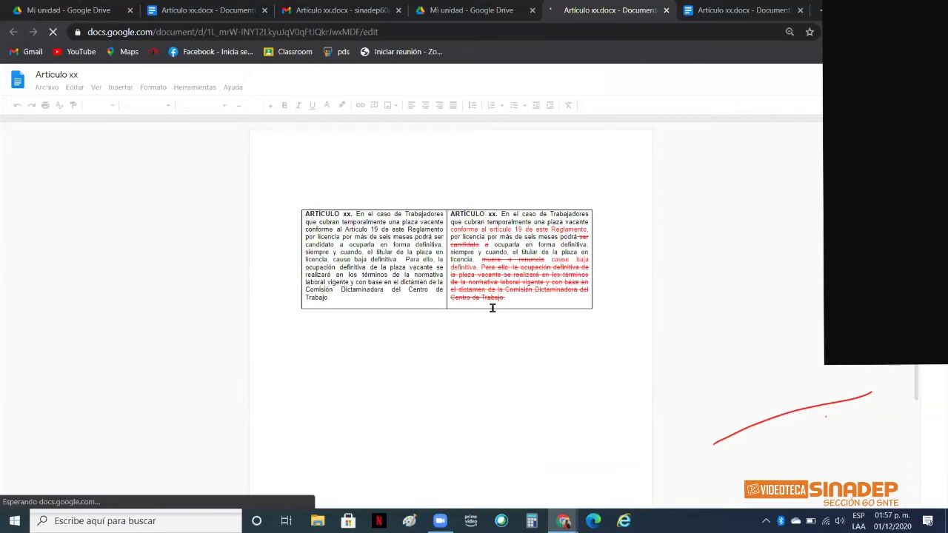
{"action": "key", "text": "ctrl+plus"}
{"action": "key", "text": "ctrl+plus"}
{"action": "key", "text": "ctrl+plus"}
{"action": "key", "text": "ctrl+plus"}
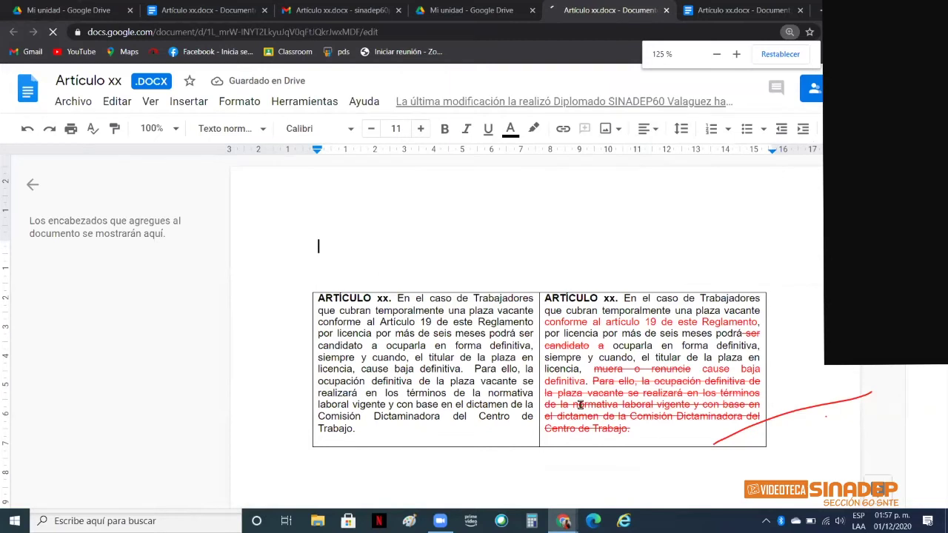
{"action": "left_click", "coordinate": [448, 347]}
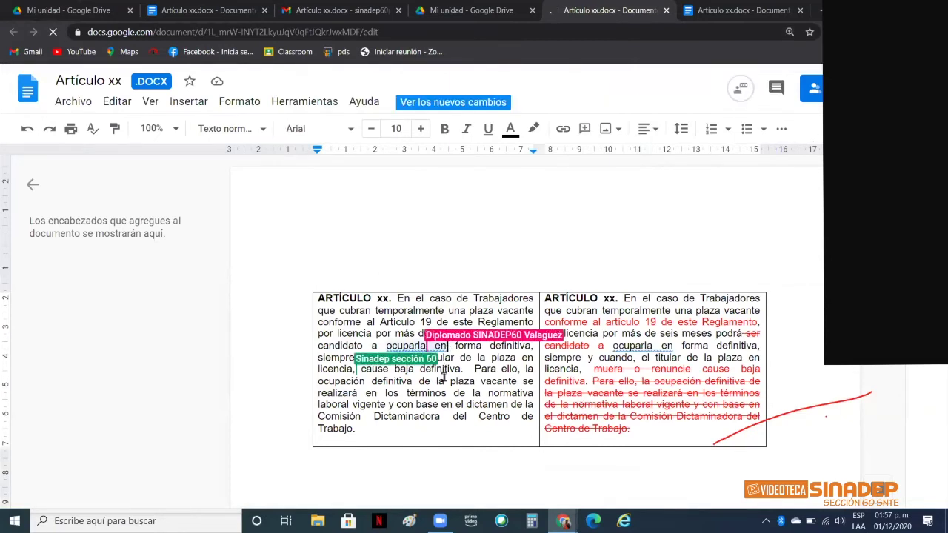
{"action": "left_click", "coordinate": [602, 358]}
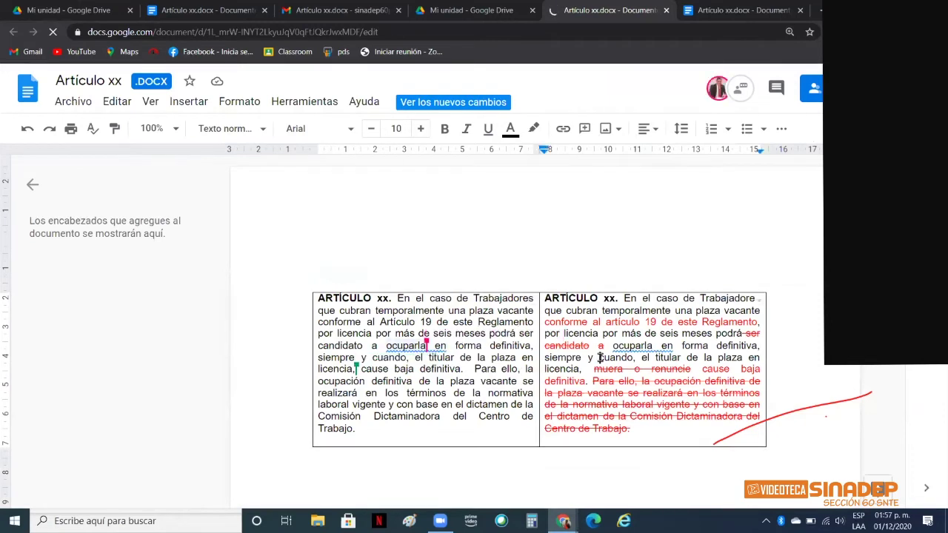
{"action": "left_click", "coordinate": [435, 383]}
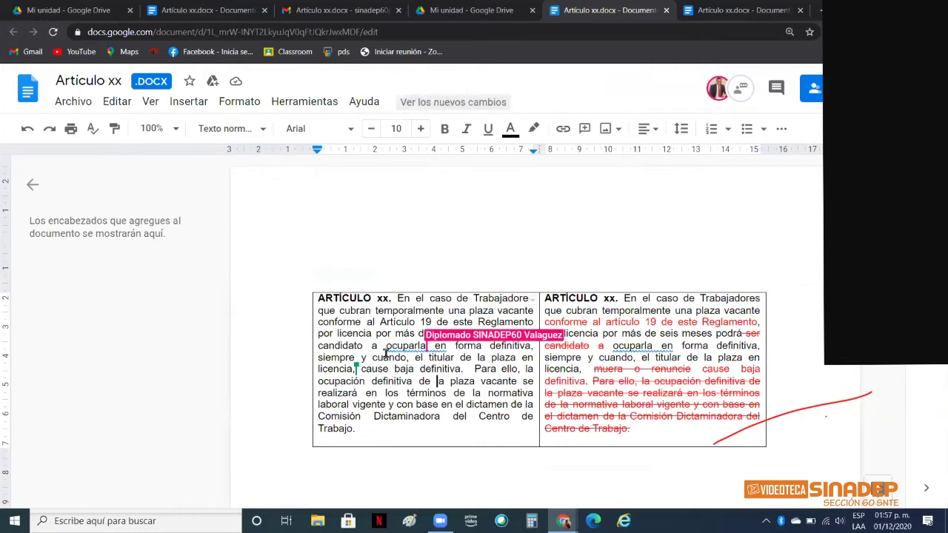
- Add 'puedo editar ya que me concedieron esa atribución' after 'Trabajo.' and '1111111' before 'En'
{"action": "left_click", "coordinate": [363, 429]}
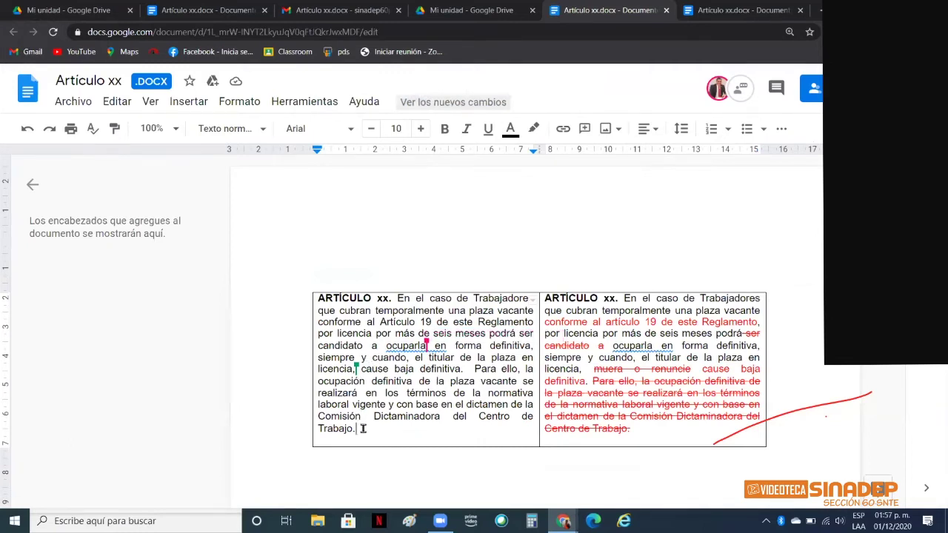
{"action": "type", "text": "puedo edi"}
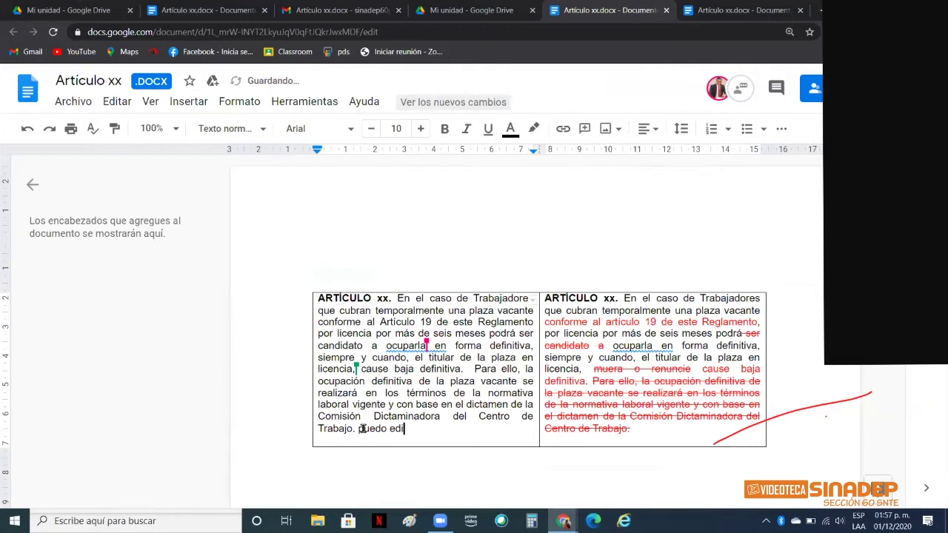
{"action": "type", "text": "tar ya que me concedieron esa atr"}
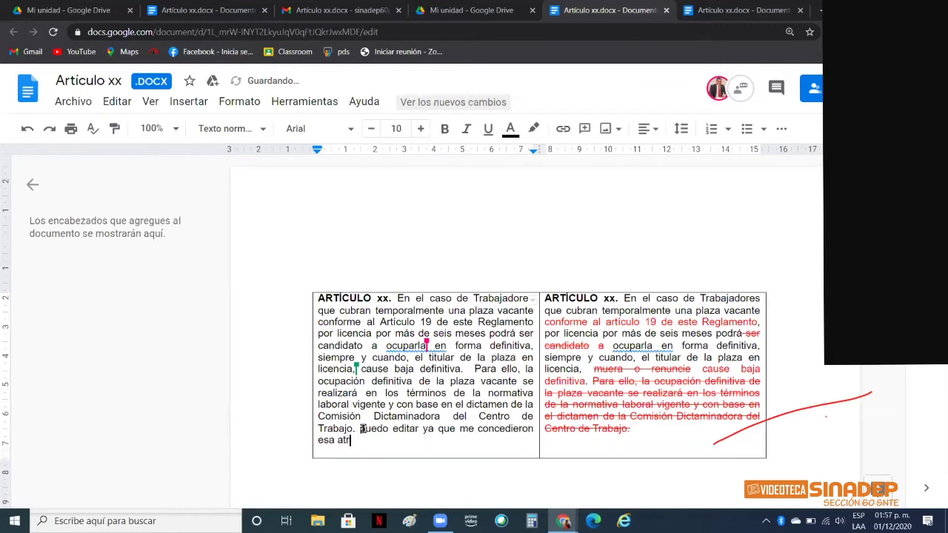
{"action": "type", "text": "ibución"}
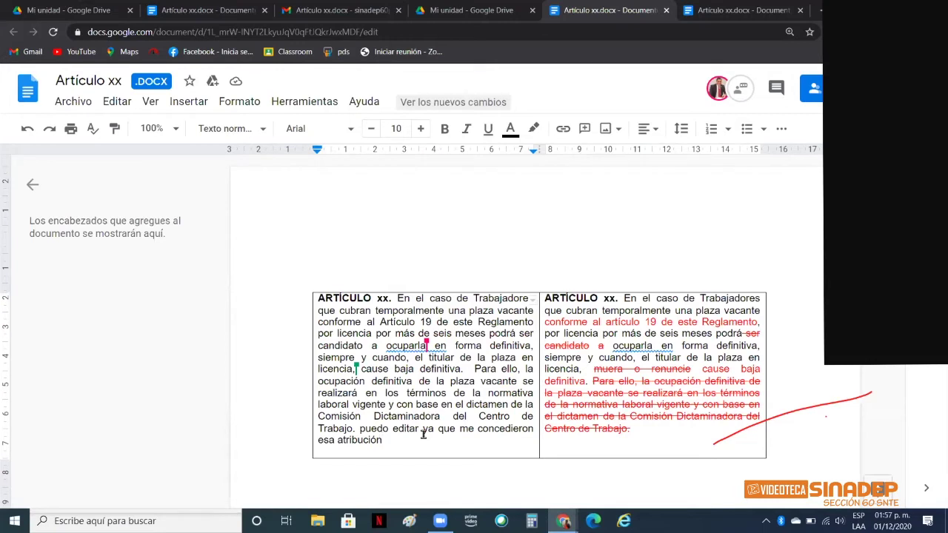
{"action": "left_click", "coordinate": [397, 298]}
{"action": "type", "text": "1111111"}
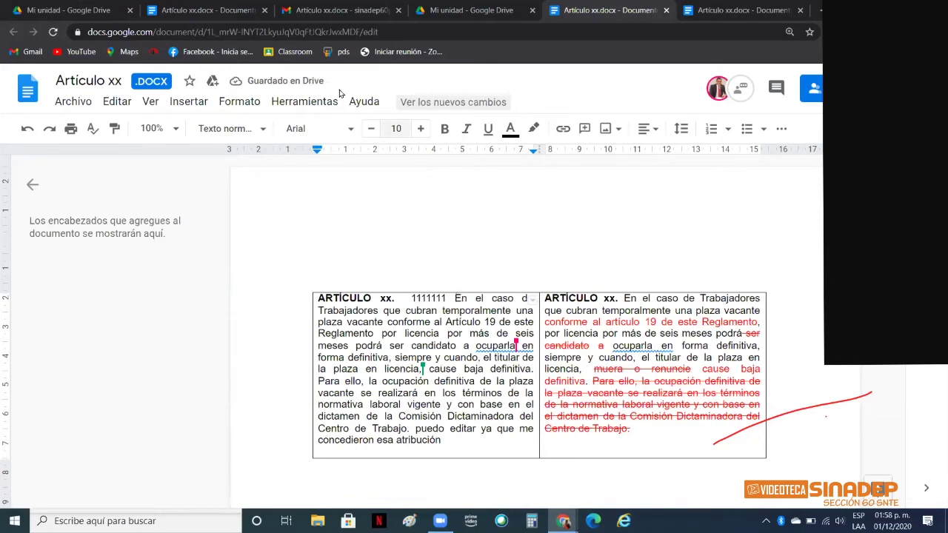
{"action": "left_click", "coordinate": [230, 11]}
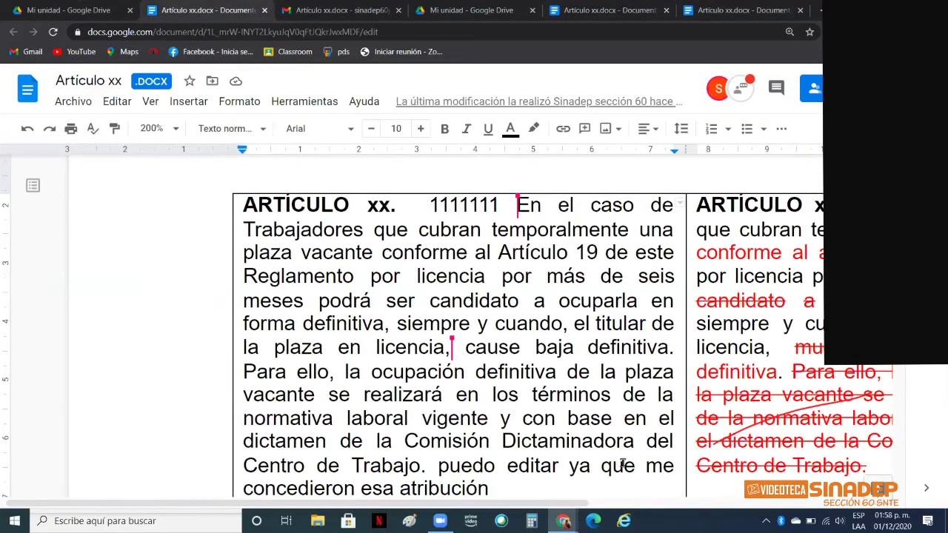
- At 90% zoom, highlight the collaborator's inserted '1111111' beside ARTÍCULO xx in the owner's copy
{"action": "key", "text": "ctrl+minus"}
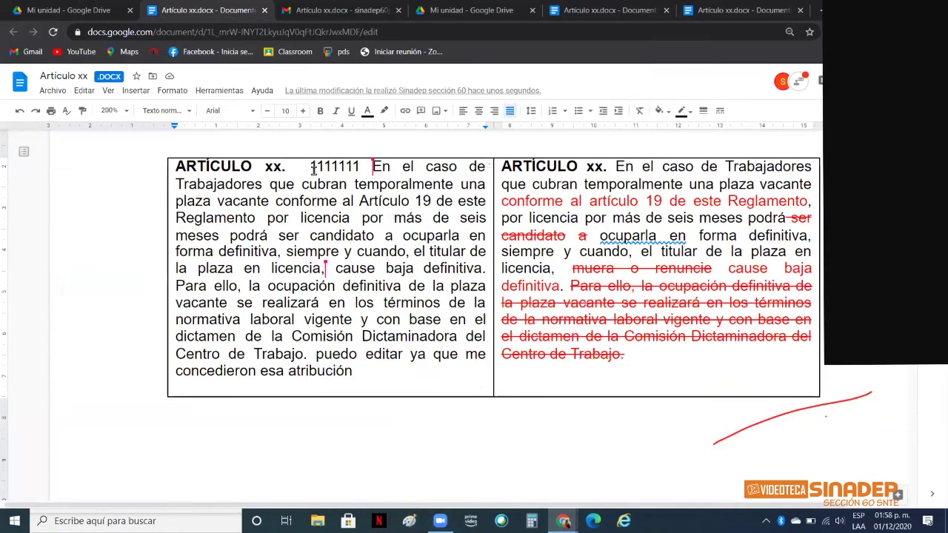
{"action": "left_click_drag", "start_coordinate": [314, 168], "coordinate": [356, 168]}
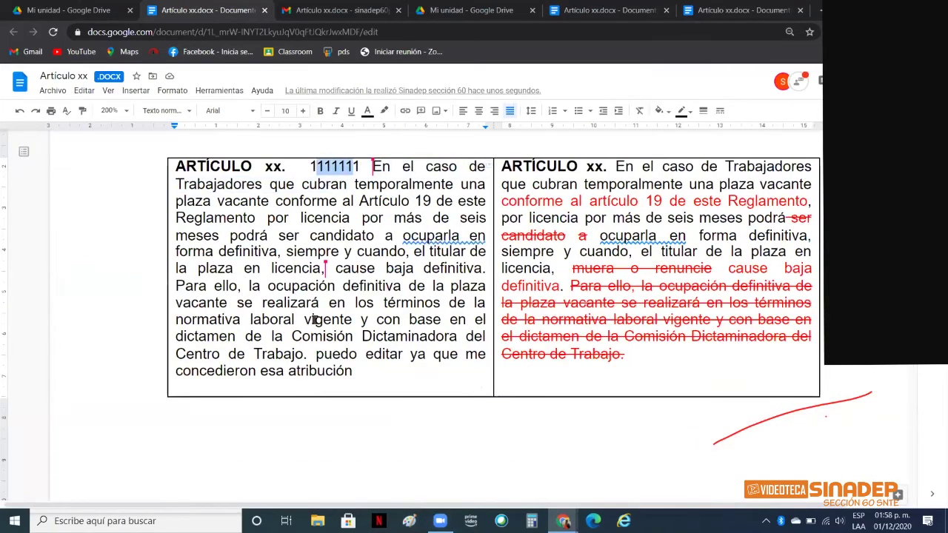
{"action": "left_click", "coordinate": [316, 354]}
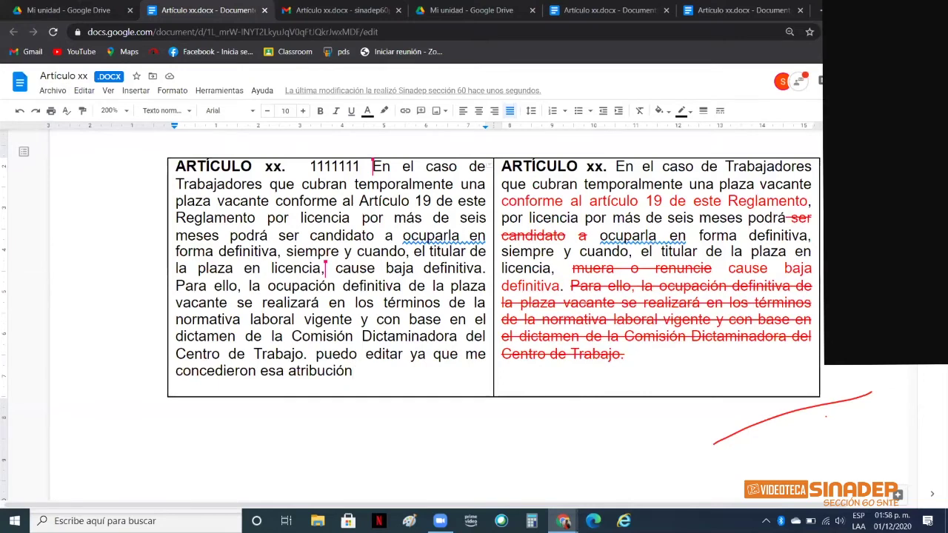
{"action": "left_click", "coordinate": [55, 98]}
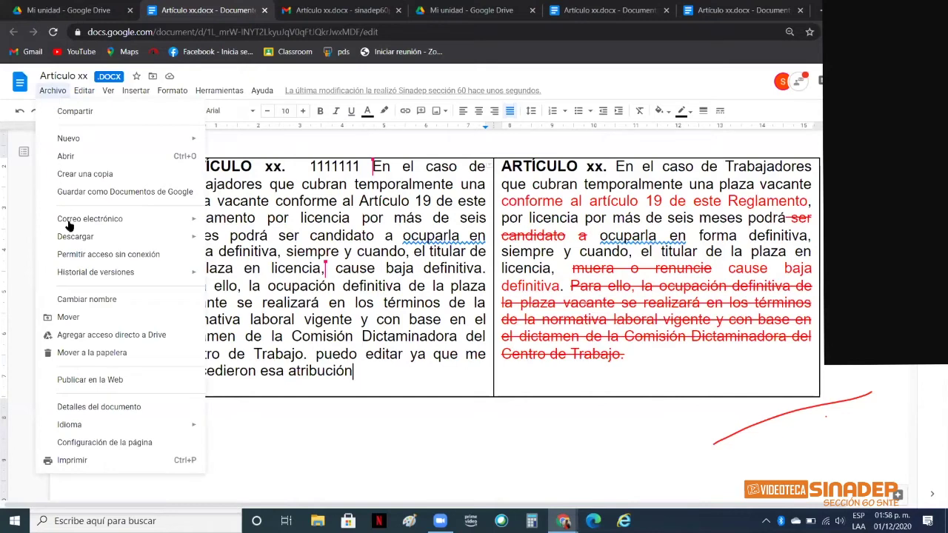
{"action": "mouse_move", "coordinate": [89, 274]}
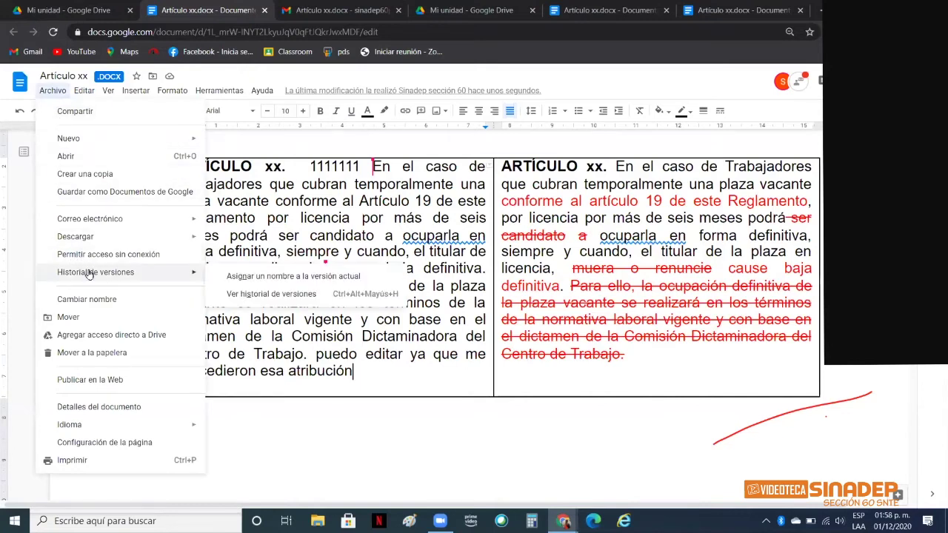
{"action": "left_click", "coordinate": [243, 295]}
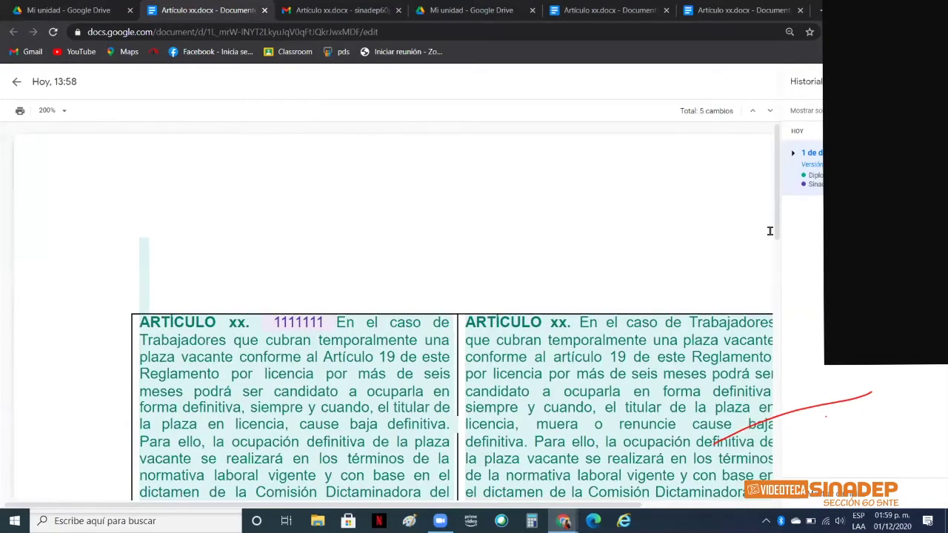
{"action": "left_click_drag", "start_coordinate": [775, 232], "coordinate": [781, 280]}
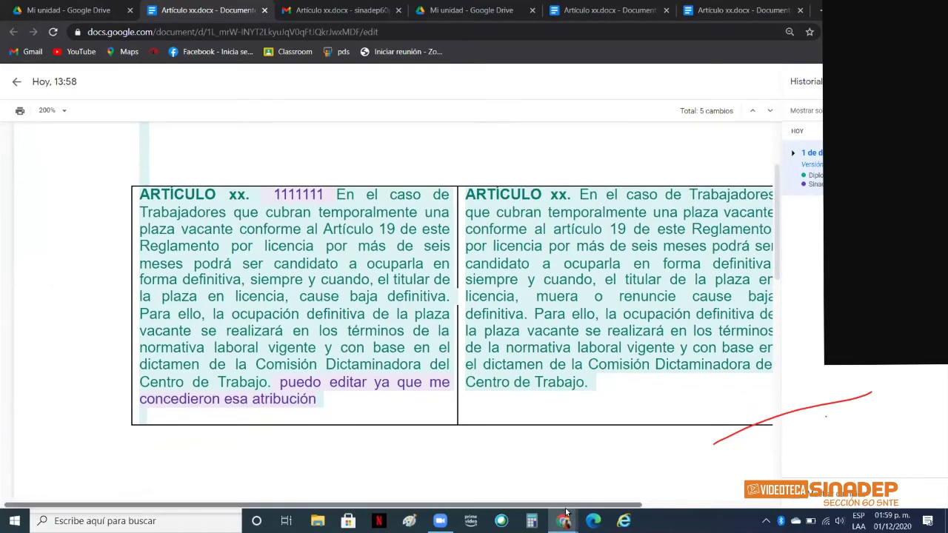
{"action": "left_click_drag", "start_coordinate": [566, 511], "coordinate": [608, 513]}
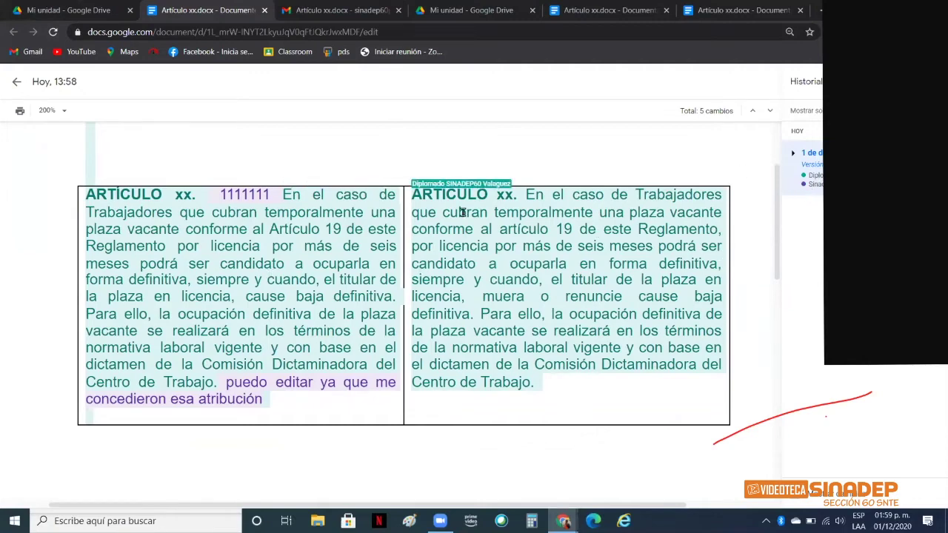
{"action": "key", "text": "ctrl+a"}
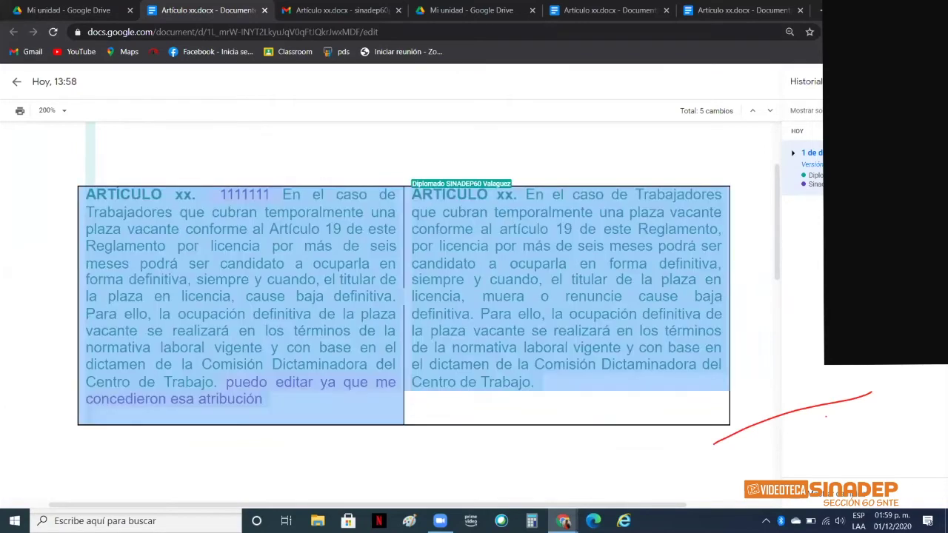
{"action": "left_click", "coordinate": [765, 238]}
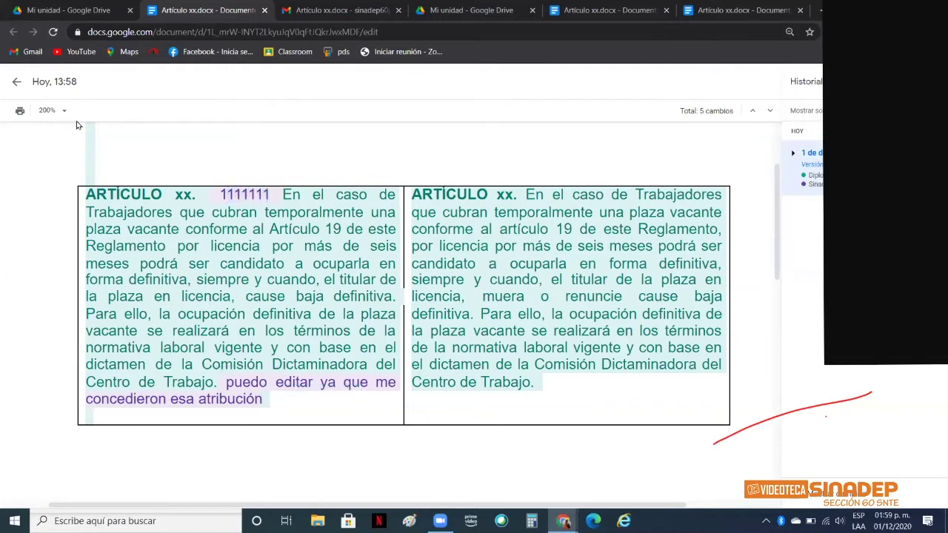
{"action": "left_click", "coordinate": [16, 83]}
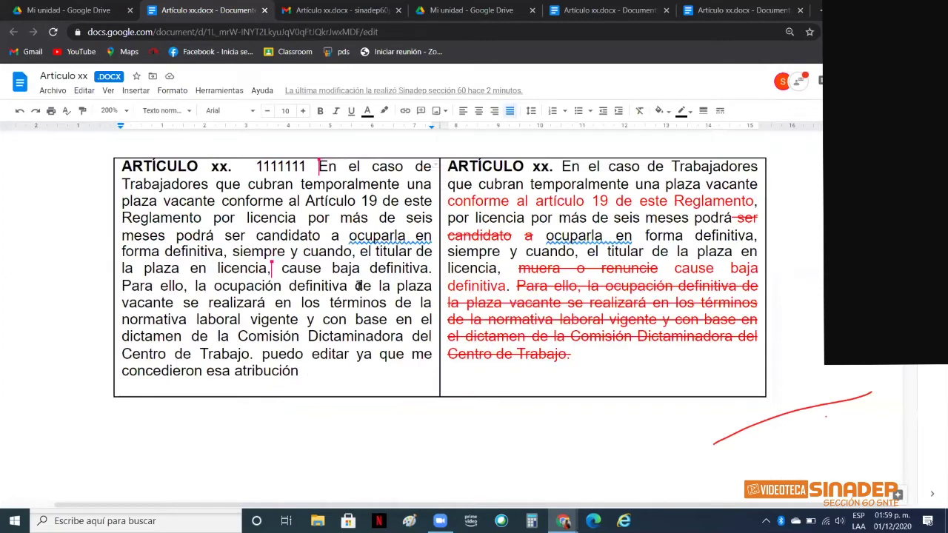
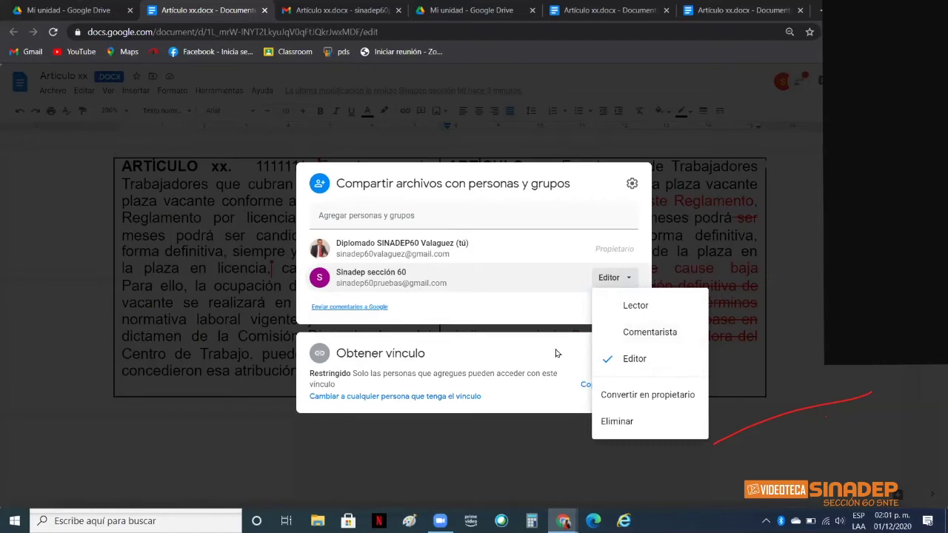
- Send the share to the added account and copy the article's restricted-access link
{"action": "left_click", "coordinate": [555, 348]}
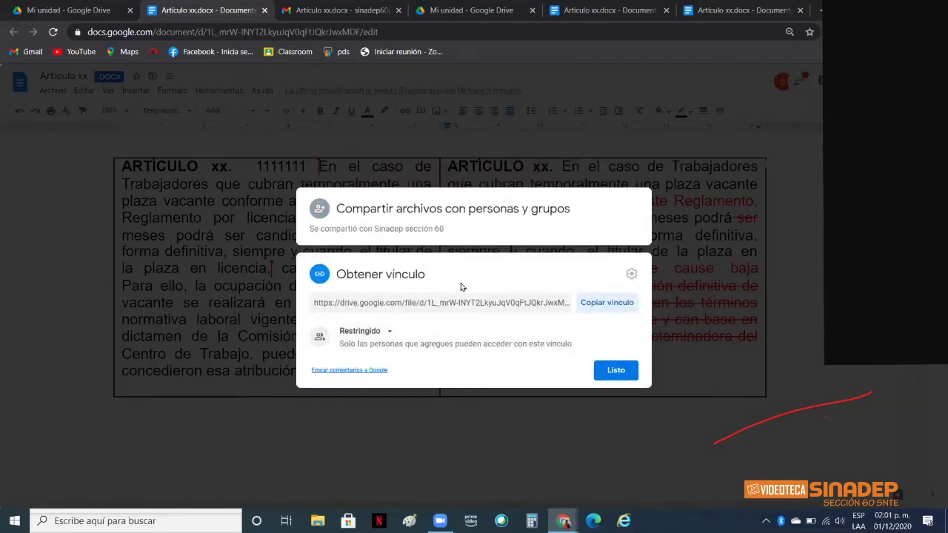
{"action": "left_click", "coordinate": [604, 304]}
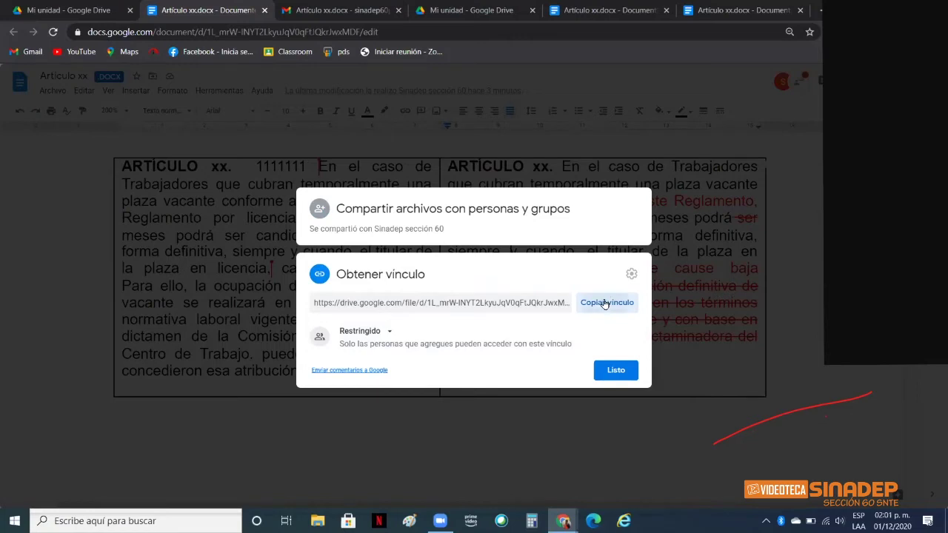
{"action": "left_click", "coordinate": [604, 303]}
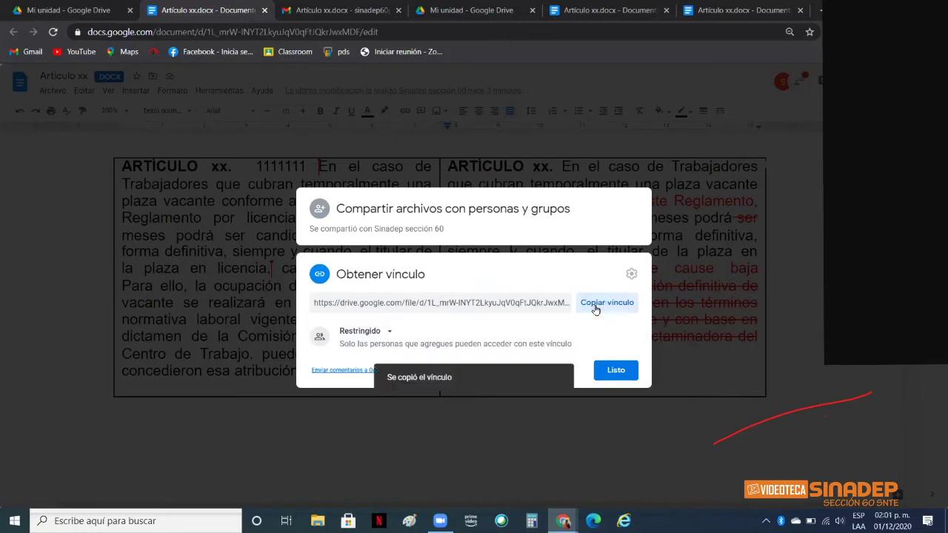
{"action": "left_click", "coordinate": [594, 309]}
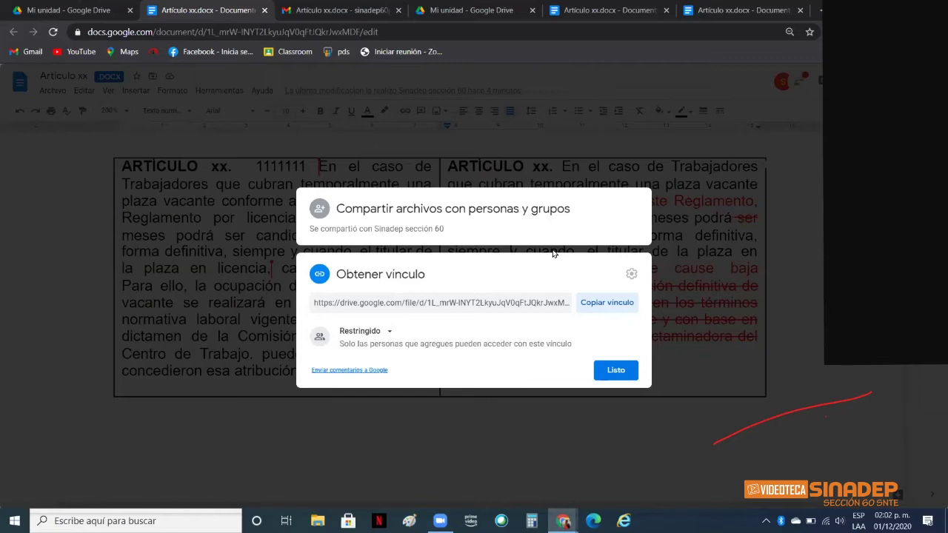
- Set general access to 'Cualquier persona que tenga el vínculo' with role Lector, then click Listo
{"action": "left_click", "coordinate": [390, 333]}
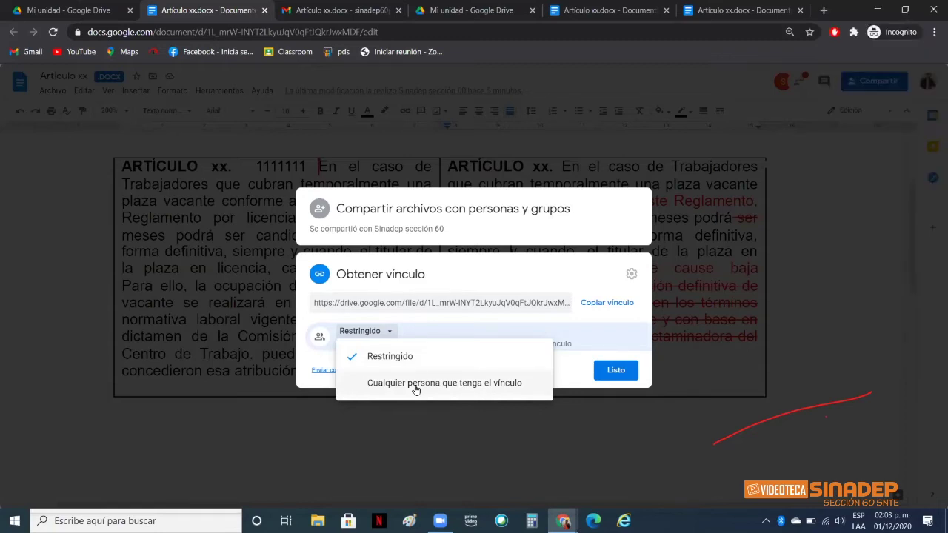
{"action": "left_click", "coordinate": [415, 384]}
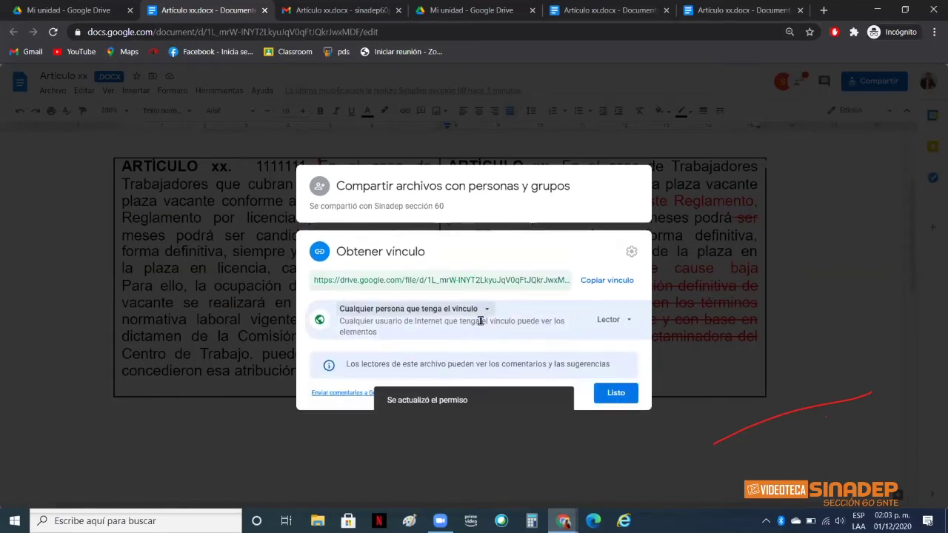
{"action": "left_click", "coordinate": [488, 311]}
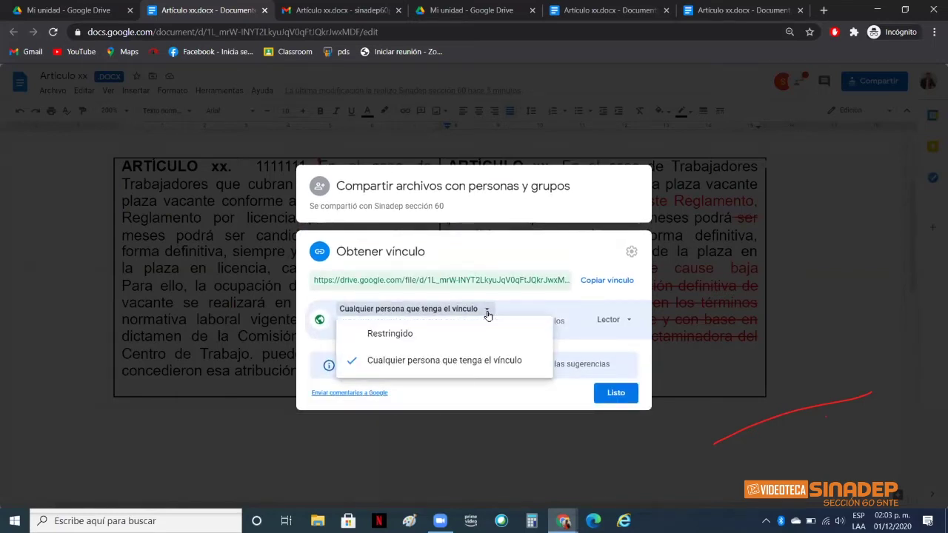
{"action": "left_click", "coordinate": [488, 314]}
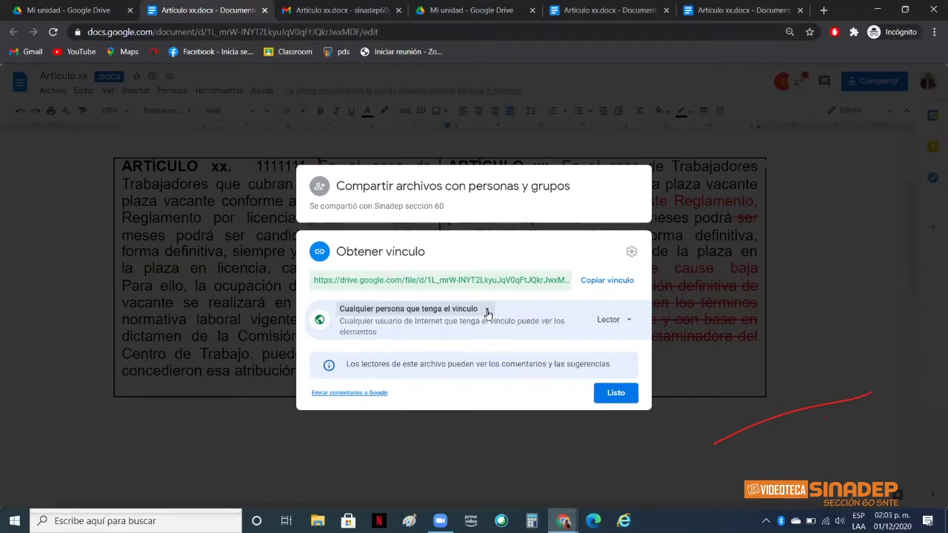
{"action": "left_click", "coordinate": [628, 320]}
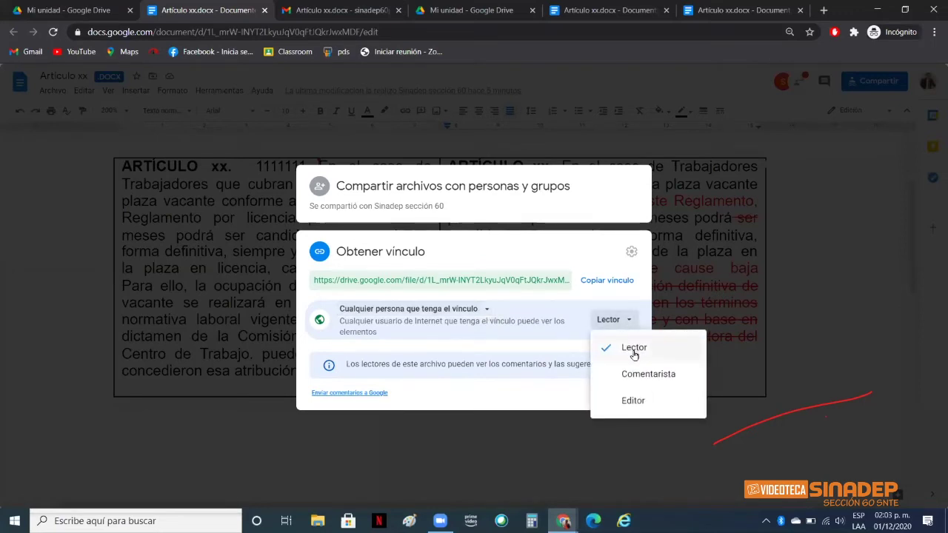
{"action": "left_click", "coordinate": [540, 396]}
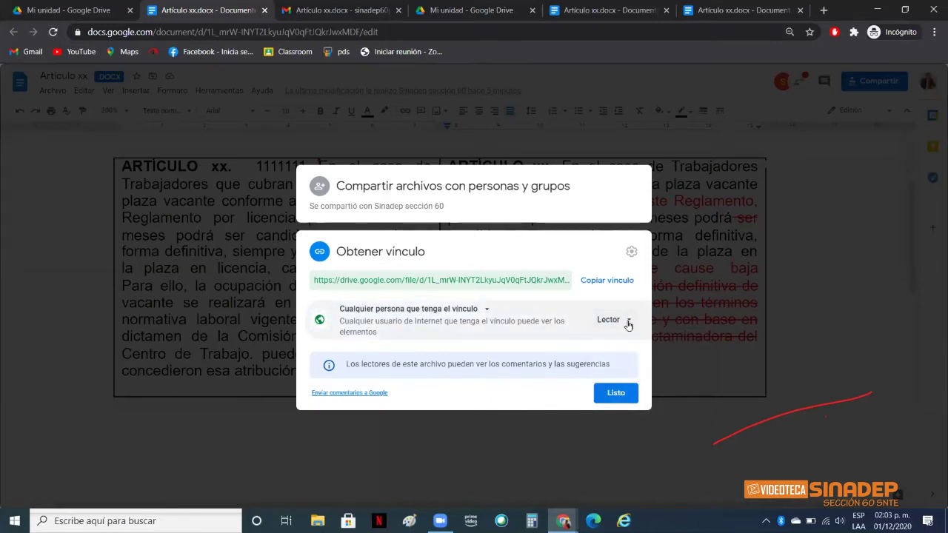
{"action": "left_click", "coordinate": [629, 324]}
{"action": "left_click", "coordinate": [540, 397]}
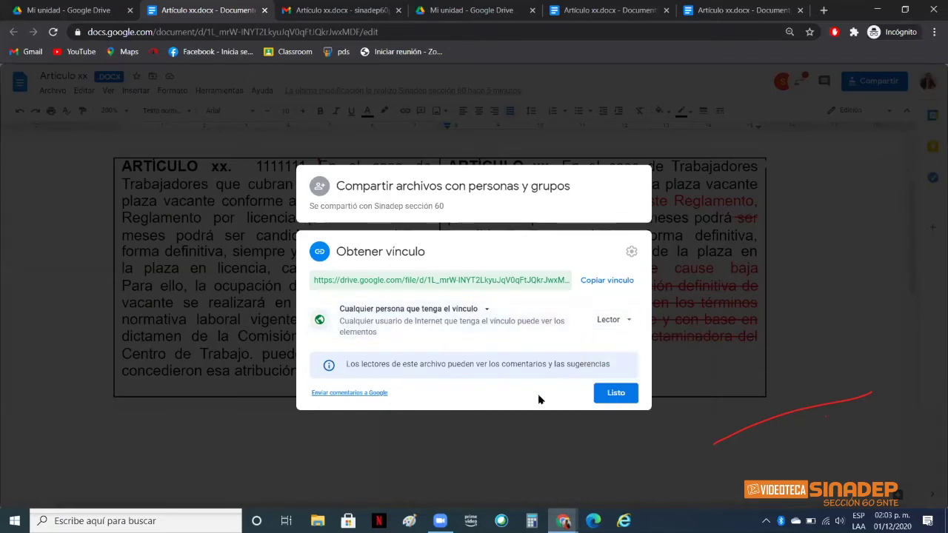
{"action": "left_click", "coordinate": [606, 395]}
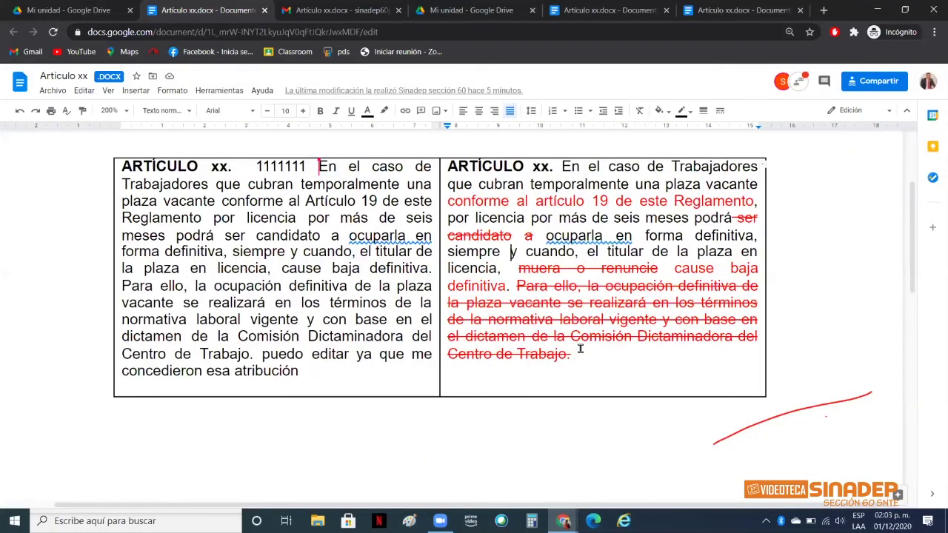
- Close the two duplicate Artículo xx.docx tabs and then the article's own tab
{"action": "left_click", "coordinate": [582, 351]}
{"action": "left_click", "coordinate": [800, 10]}
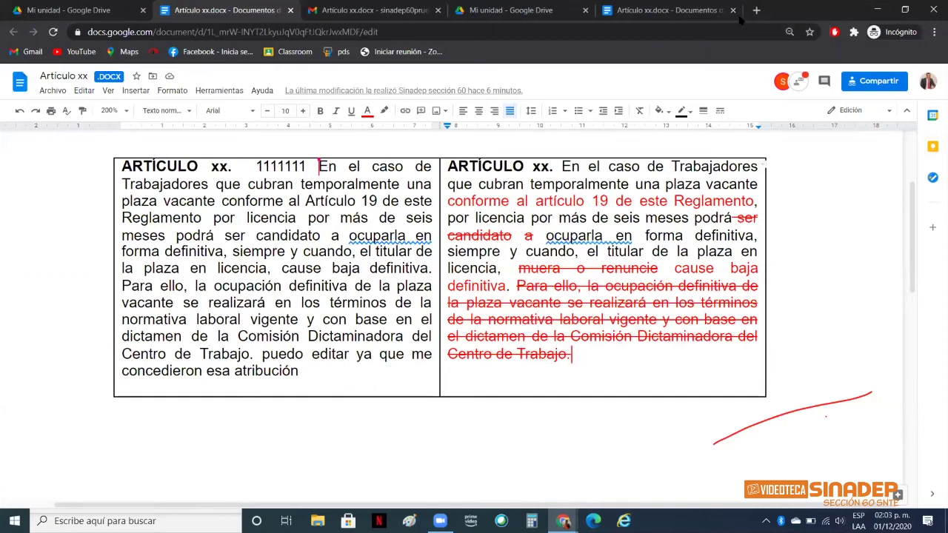
{"action": "left_click", "coordinate": [733, 14]}
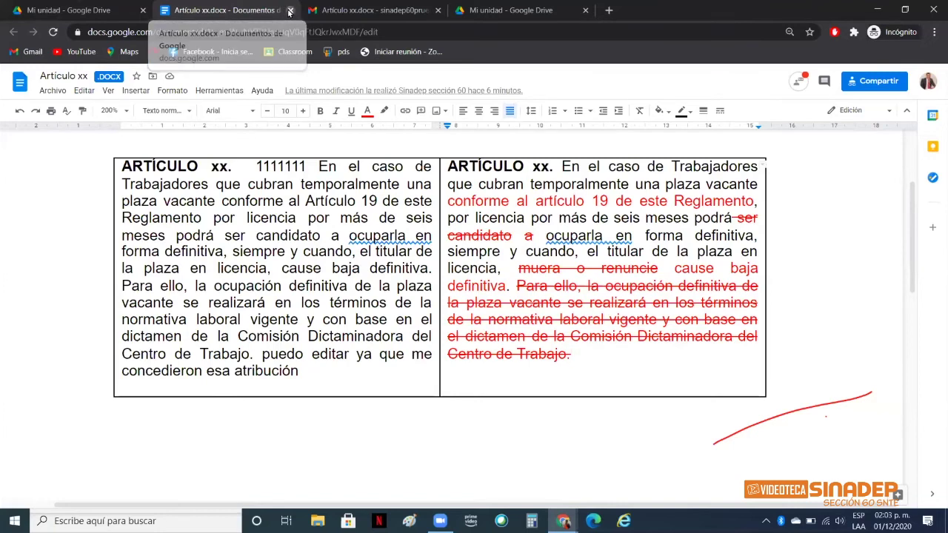
{"action": "left_click", "coordinate": [290, 11]}
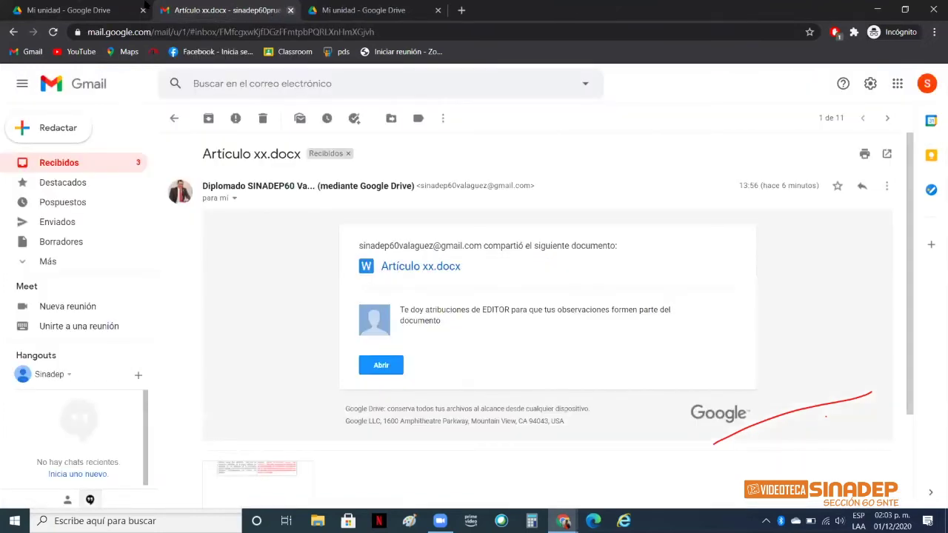
- Switch from Gmail to the 'Mi unidad - Google Drive' tab
{"action": "left_click", "coordinate": [111, 10]}
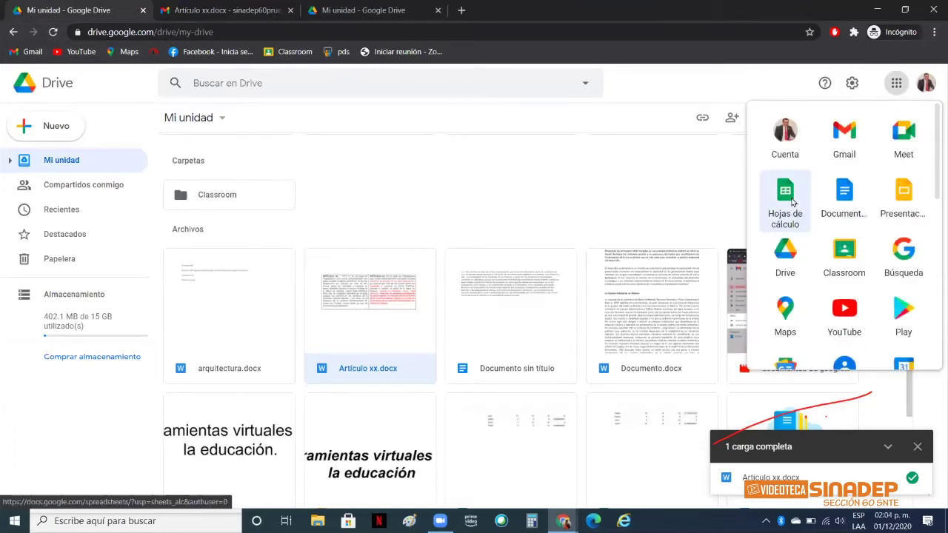
- Choose Hojas de cálculo from the Google apps panel
{"action": "left_click", "coordinate": [791, 200]}
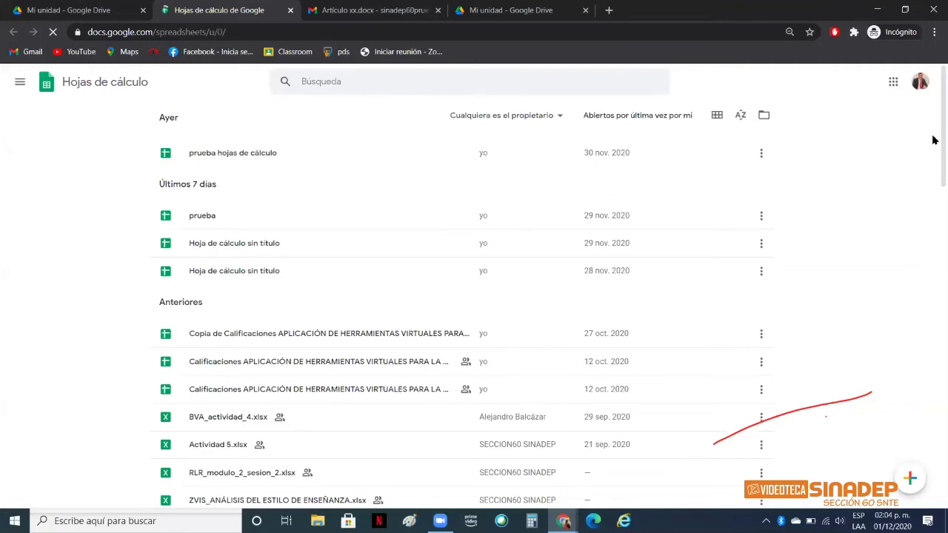
- Open the 'prueba' spreadsheet from the recent files list
{"action": "scroll", "coordinate": [414, 167], "scroll_direction": "down", "scroll_amount": 1}
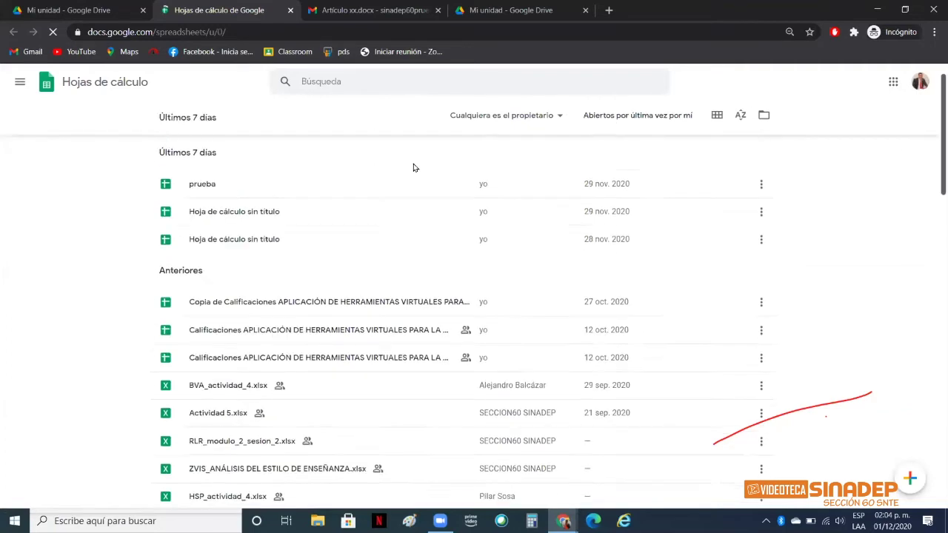
{"action": "scroll", "coordinate": [413, 168], "scroll_direction": "up", "scroll_amount": 1}
{"action": "left_click", "coordinate": [198, 219]}
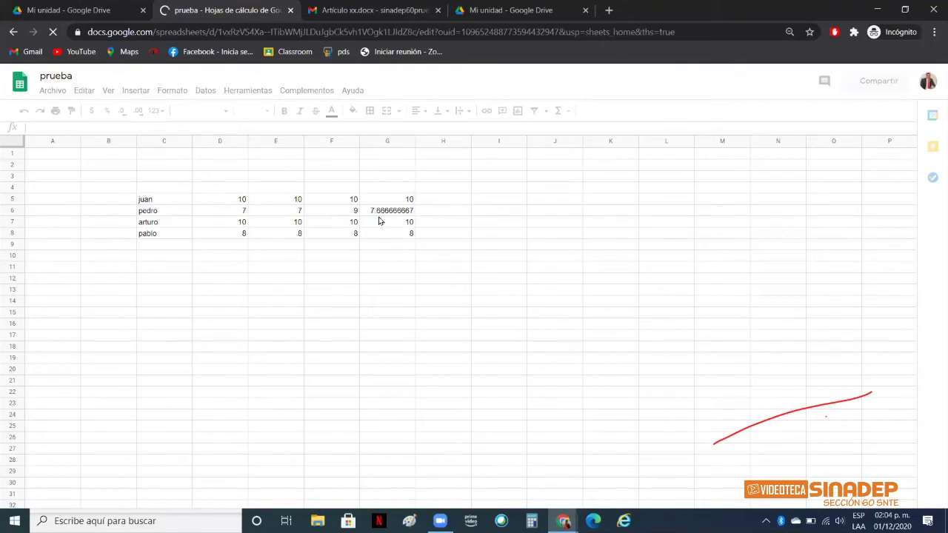
- Select the grade block D5:G8 and delete all its values
{"action": "left_click_drag", "start_coordinate": [379, 220], "coordinate": [240, 202]}
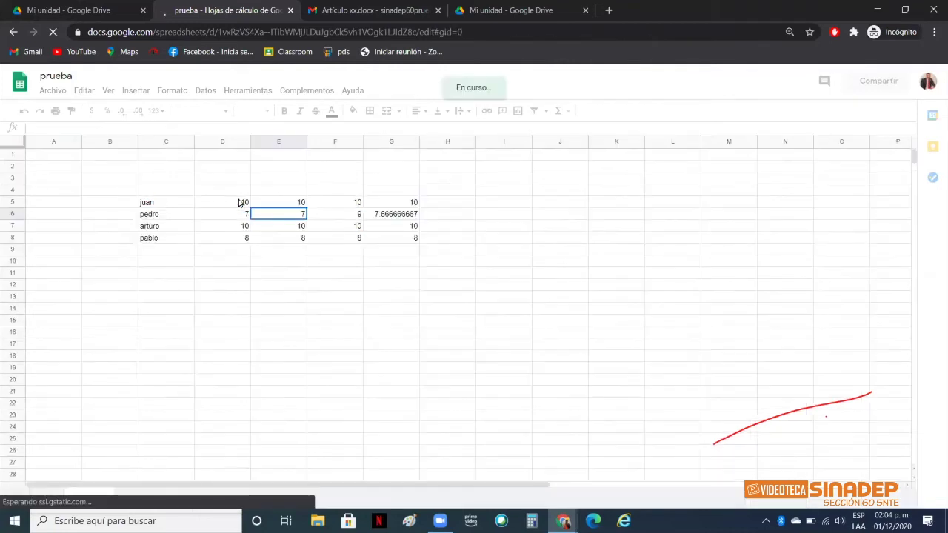
{"action": "left_click", "coordinate": [239, 199]}
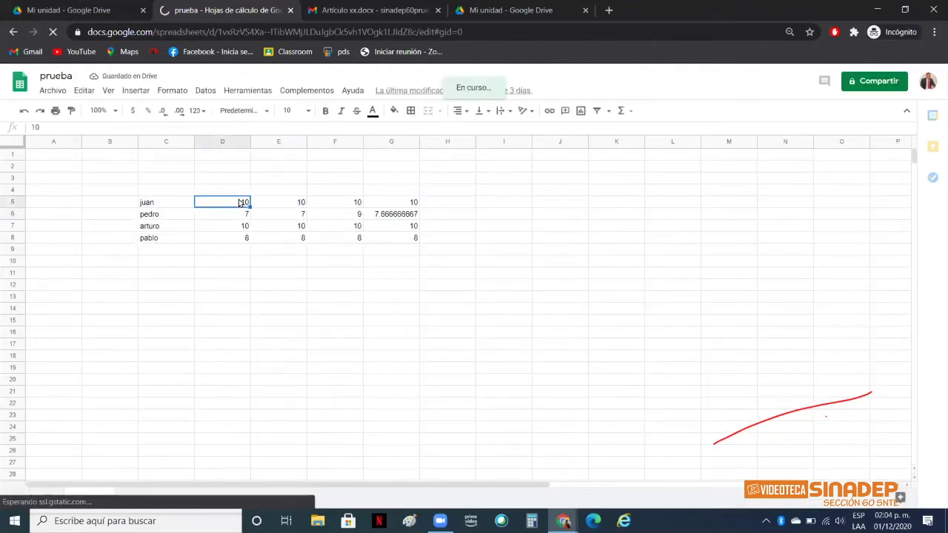
{"action": "key", "text": "shift+Right"}
{"action": "key", "text": "shift+Right"}
{"action": "key", "text": "shift+Right"}
{"action": "key", "text": "shift+Down"}
{"action": "key", "text": "shift+Down"}
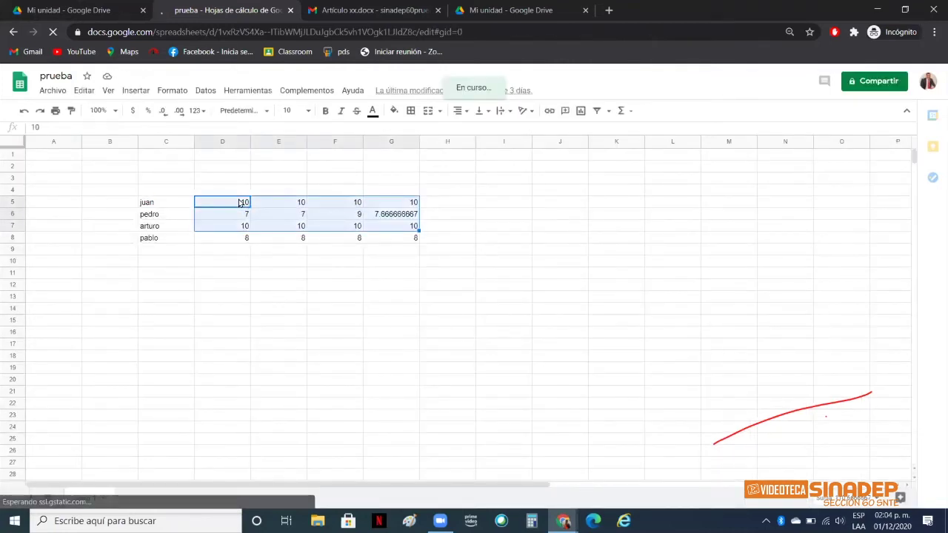
{"action": "key", "text": "shift+Down"}
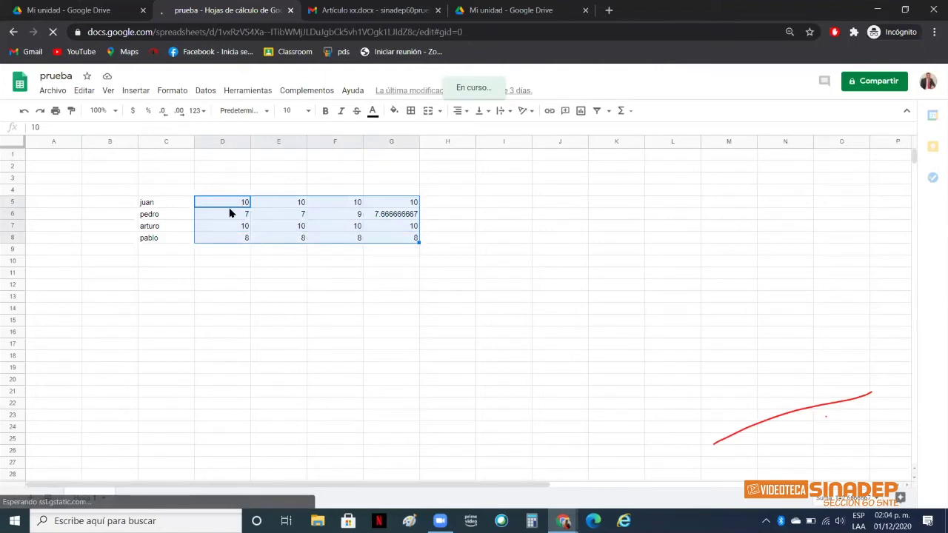
{"action": "key", "text": "Delete"}
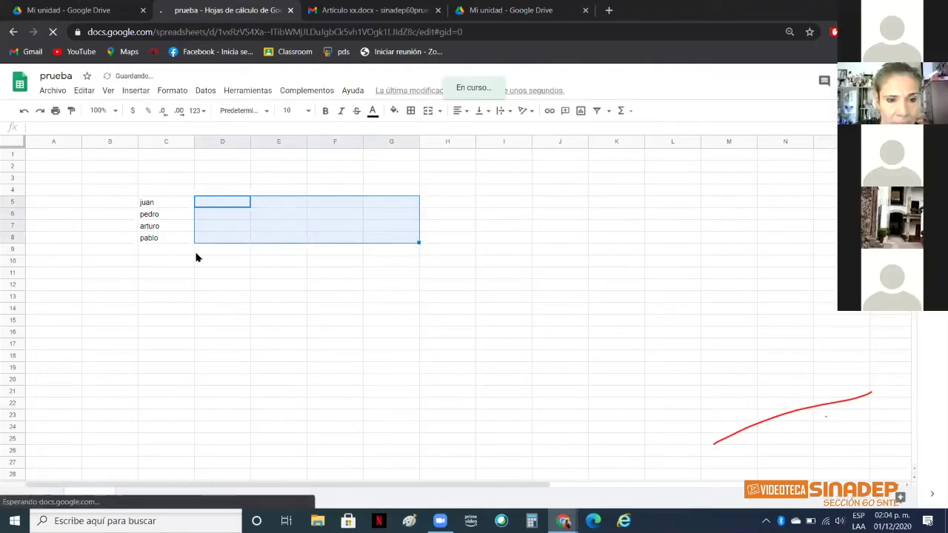
- Deselect the cleared range and select cell D5 for juan's first grade
{"action": "left_click", "coordinate": [197, 252]}
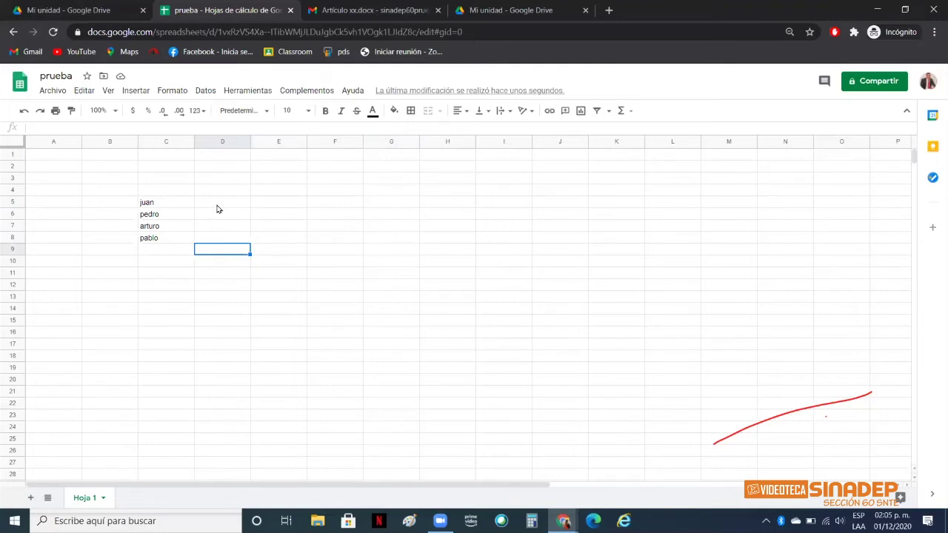
{"action": "left_click", "coordinate": [217, 208]}
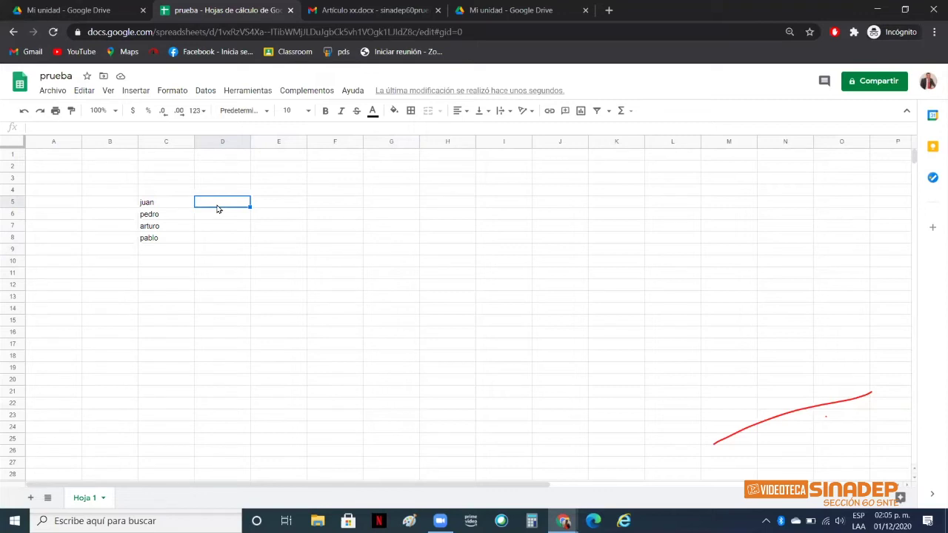
- Enter juan's grades 10, 8, 9 and pedro's grades 8, 8, 8
{"action": "type", "text": "10"}
{"action": "key", "text": "Tab"}
{"action": "type", "text": "8"}
{"action": "key", "text": "Tab"}
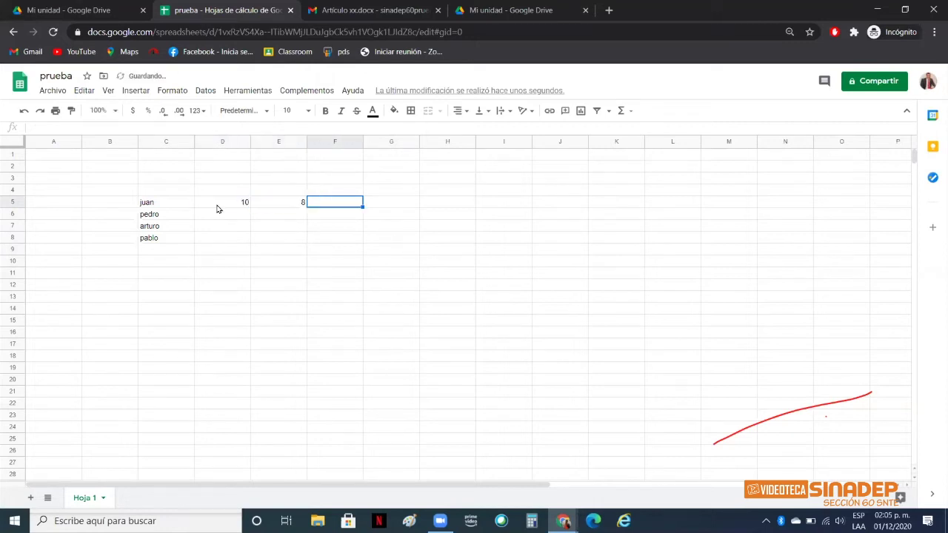
{"action": "type", "text": "9"}
{"action": "left_click", "coordinate": [217, 208]}
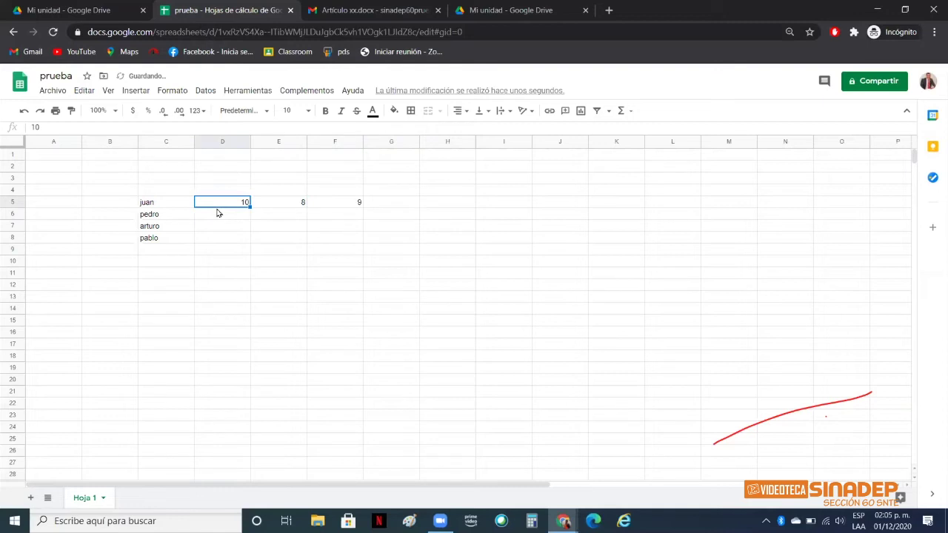
{"action": "left_click", "coordinate": [217, 215]}
{"action": "type", "text": "8"}
{"action": "key", "text": "Tab"}
{"action": "type", "text": "8"}
{"action": "key", "text": "Tab"}
{"action": "type", "text": "8"}
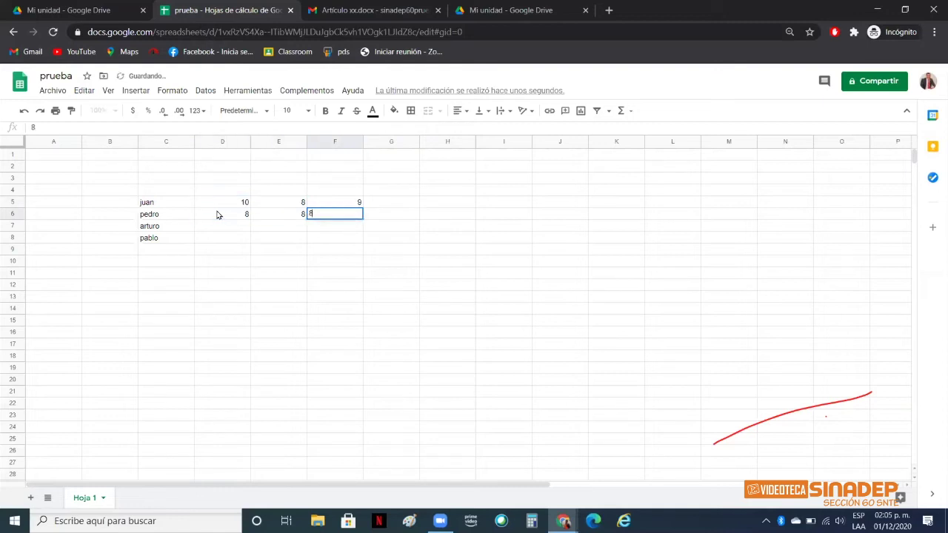
{"action": "key", "text": "Return"}
- Enter arturo's grades 7, 9, 10 and pablo's grades 10, 10, 10
{"action": "key", "text": "Left"}
{"action": "key", "text": "Left"}
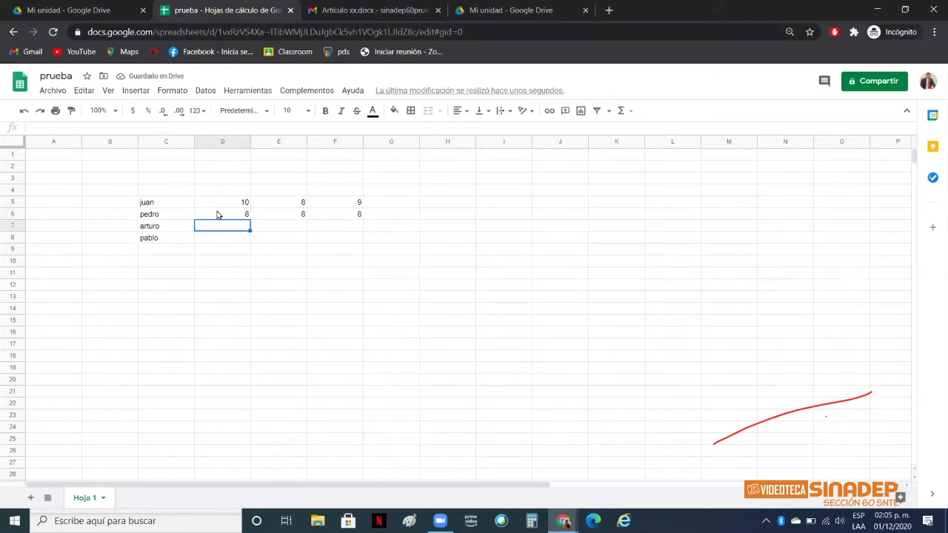
{"action": "type", "text": "7"}
{"action": "key", "text": "Tab"}
{"action": "type", "text": "9"}
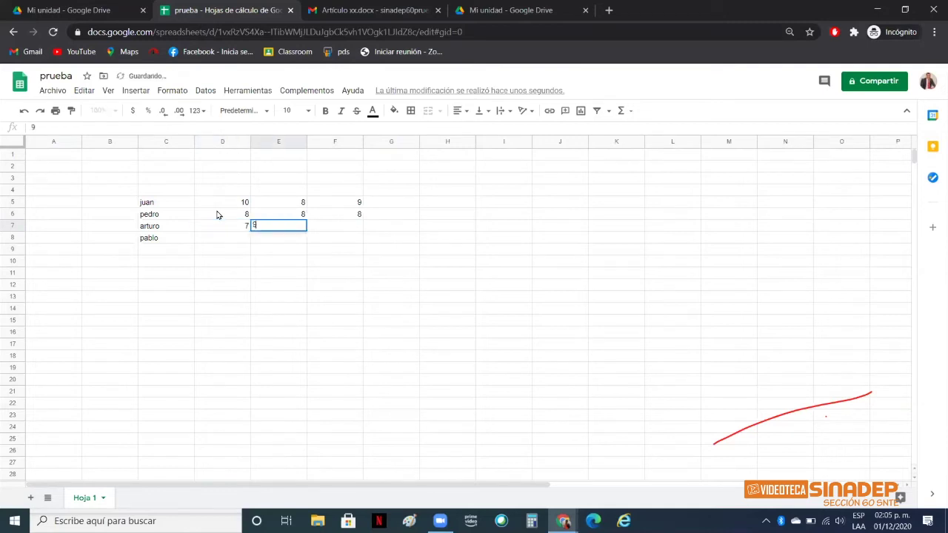
{"action": "key", "text": "Tab"}
{"action": "type", "text": "1"}
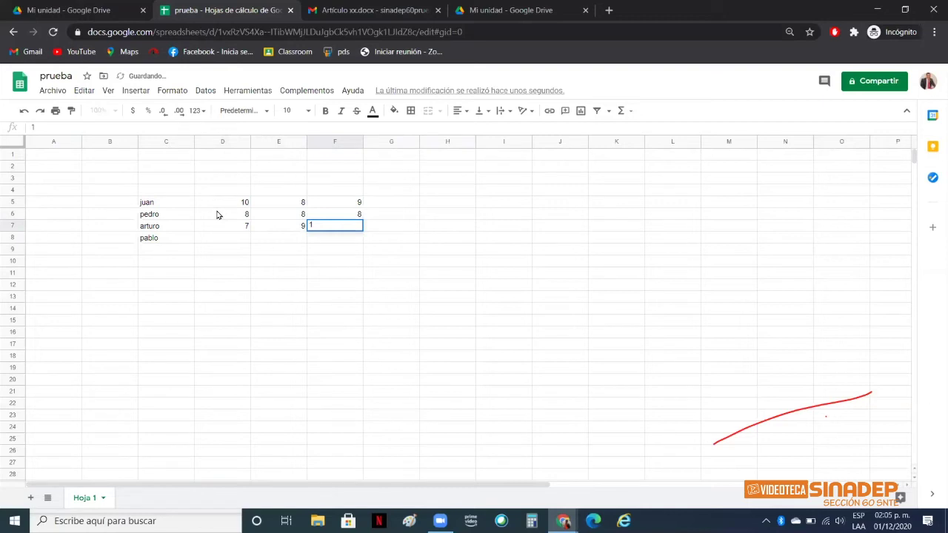
{"action": "type", "text": "0"}
{"action": "key", "text": "Return"}
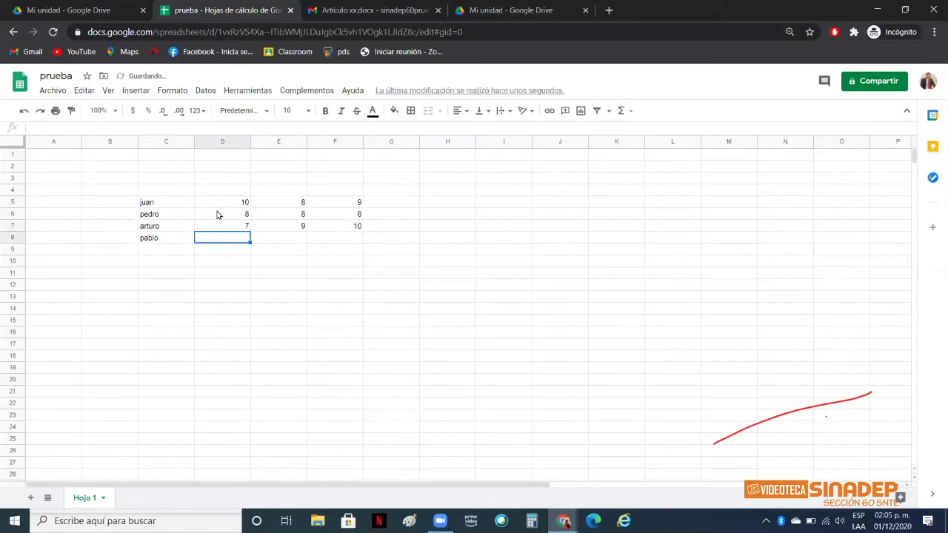
{"action": "type", "text": "10"}
{"action": "key", "text": "Tab"}
{"action": "type", "text": "10"}
{"action": "key", "text": "Tab"}
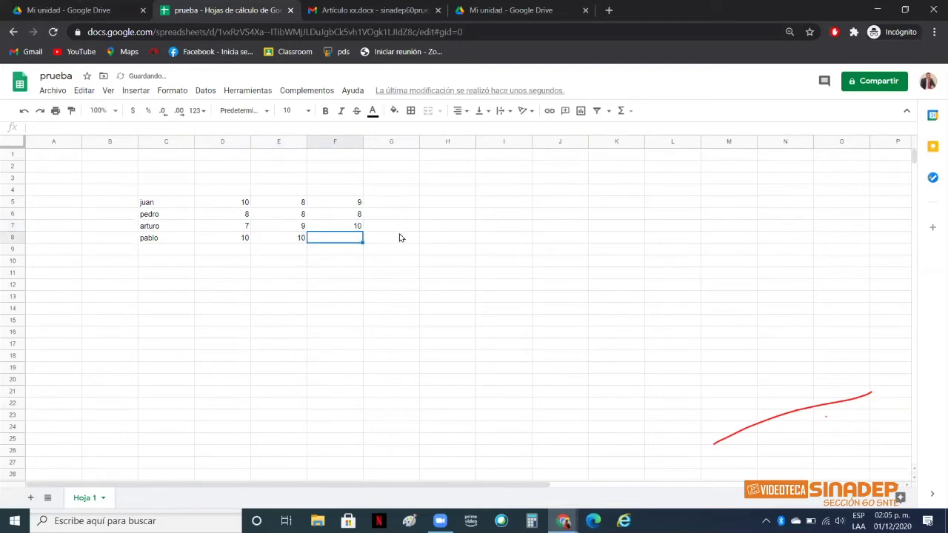
{"action": "type", "text": "10"}
{"action": "key", "text": "Tab"}
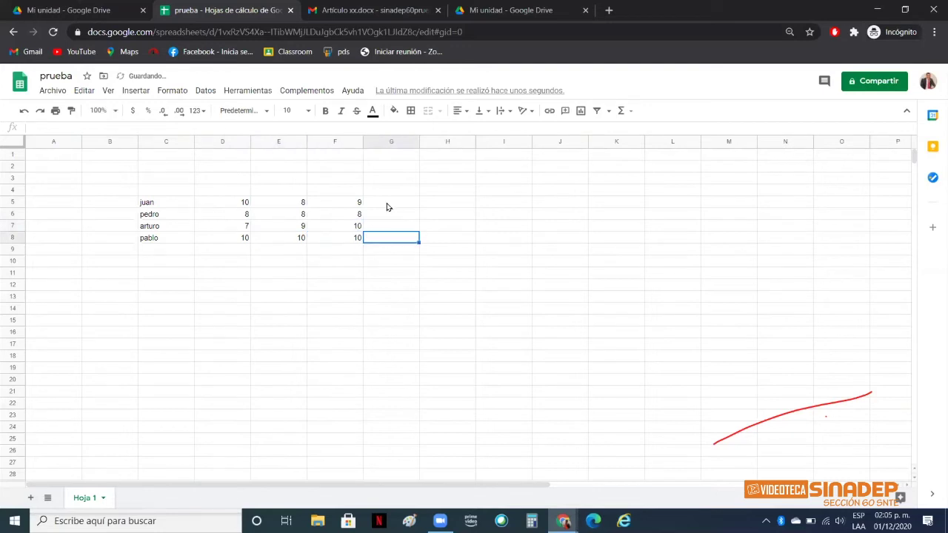
{"action": "left_click", "coordinate": [385, 204]}
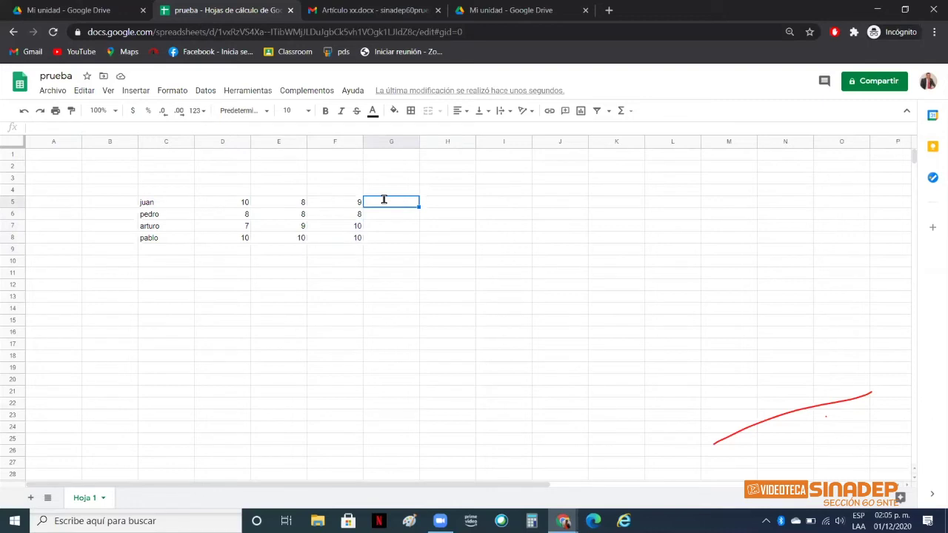
- Put =PROMEDIO(D5:F5) in G5 and fill it to G8, giving 9, 8, 8.67, 10
{"action": "type", "text": "="}
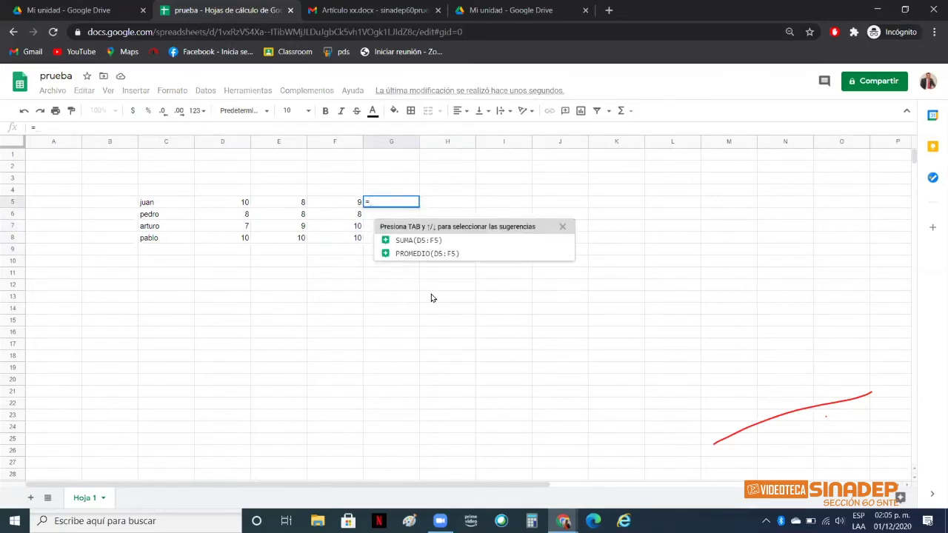
{"action": "left_click", "coordinate": [417, 255]}
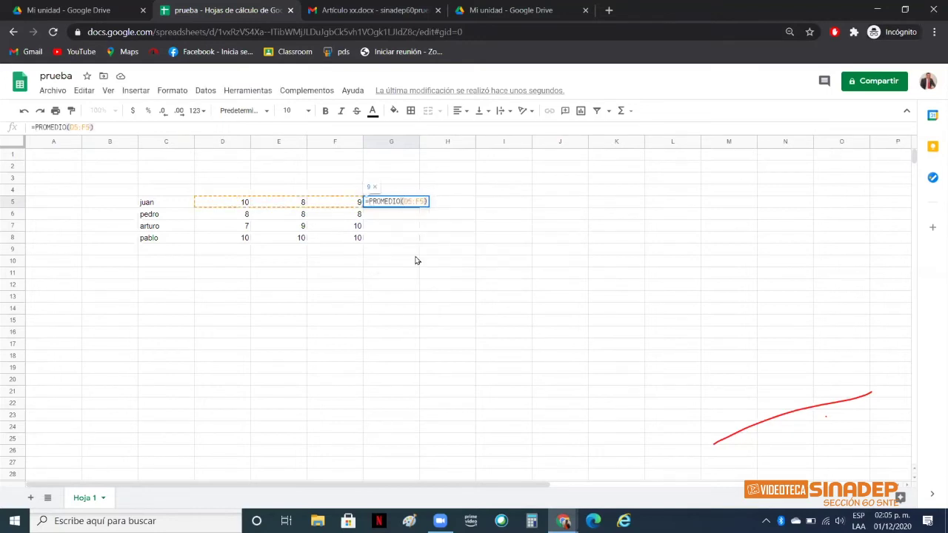
{"action": "key", "text": "Return"}
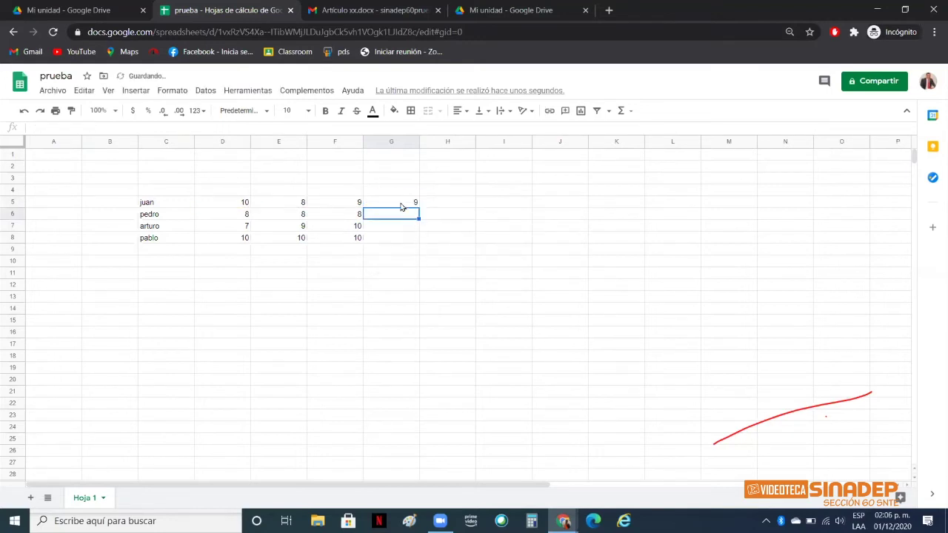
{"action": "left_click", "coordinate": [401, 205]}
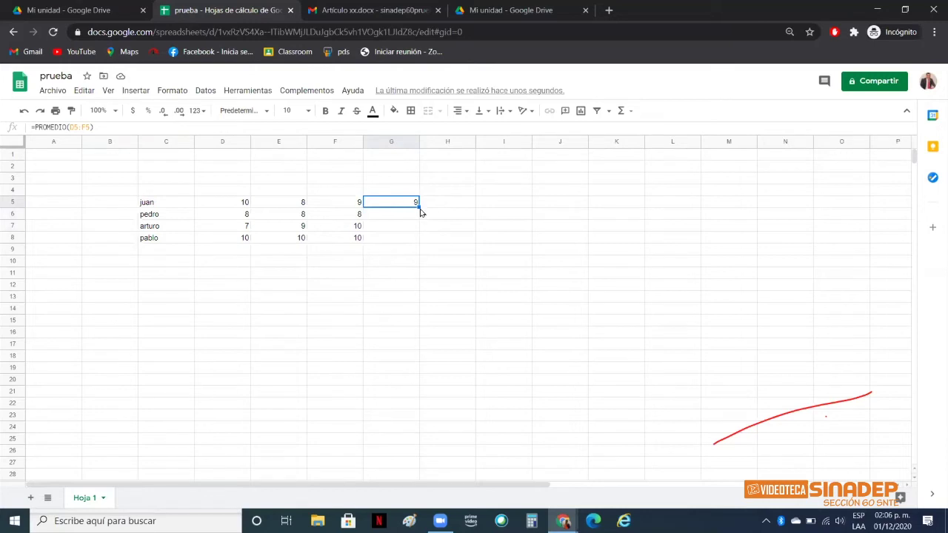
{"action": "left_click_drag", "start_coordinate": [417, 205], "coordinate": [415, 239]}
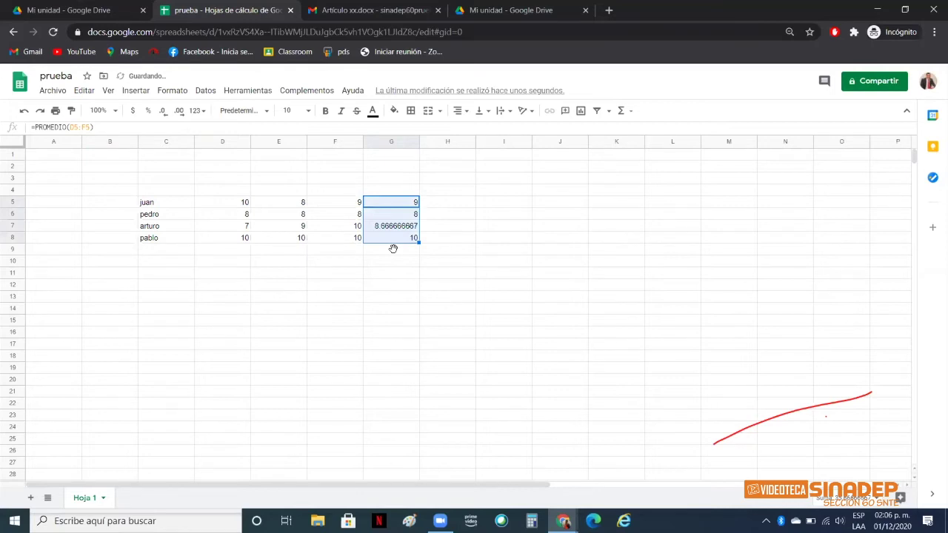
{"action": "left_click", "coordinate": [393, 249]}
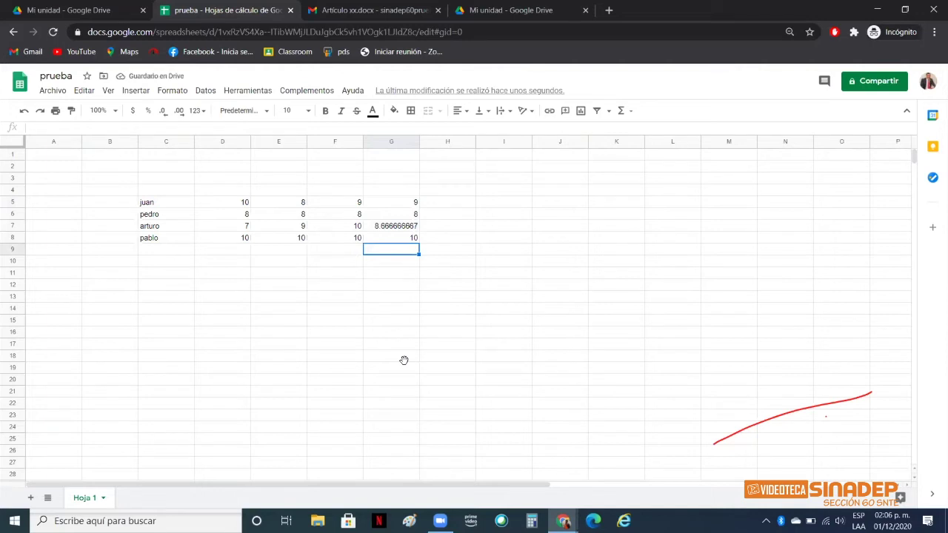
{"action": "key", "text": "Up"}
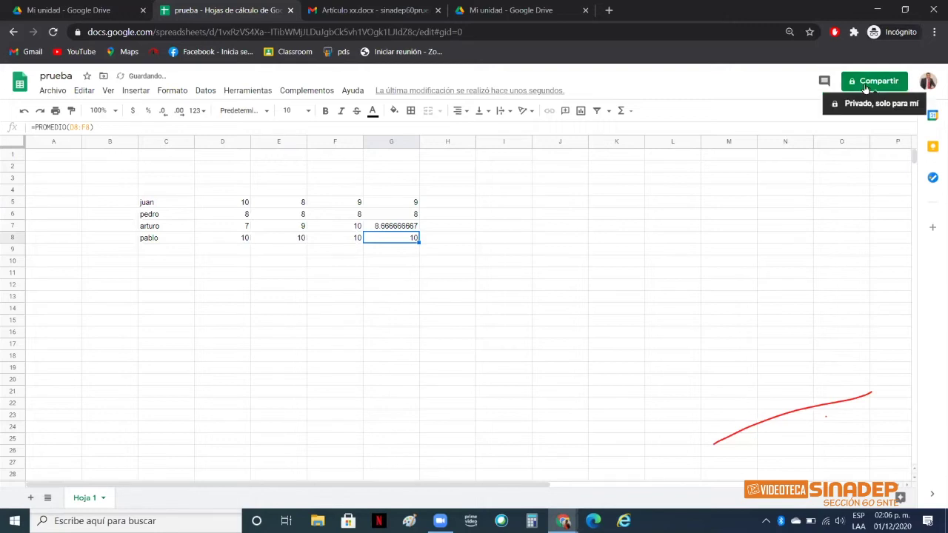
- Dismiss the prueba sharing dialog without changes and close the spreadsheet tab
{"action": "left_click", "coordinate": [865, 89]}
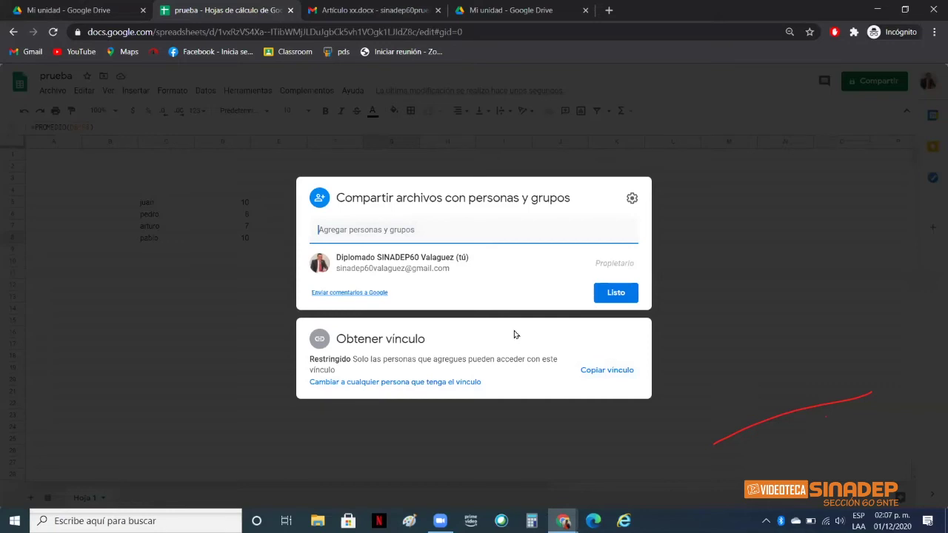
{"action": "left_click", "coordinate": [716, 321]}
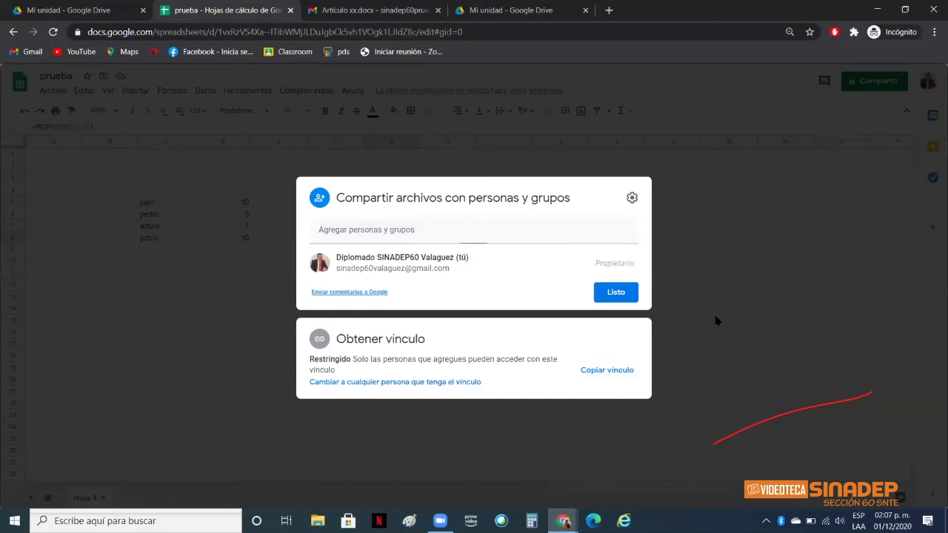
{"action": "left_click", "coordinate": [716, 321]}
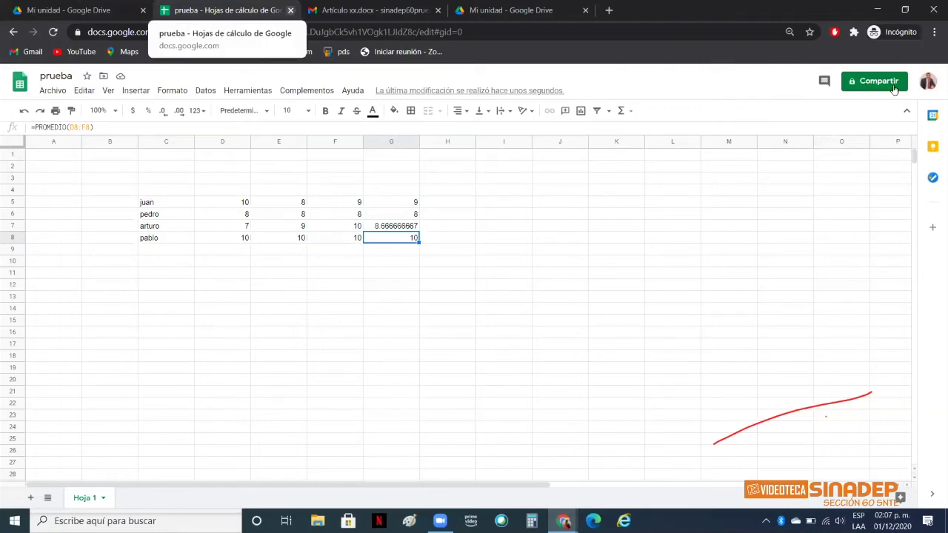
{"action": "key", "text": "ctrl+w"}
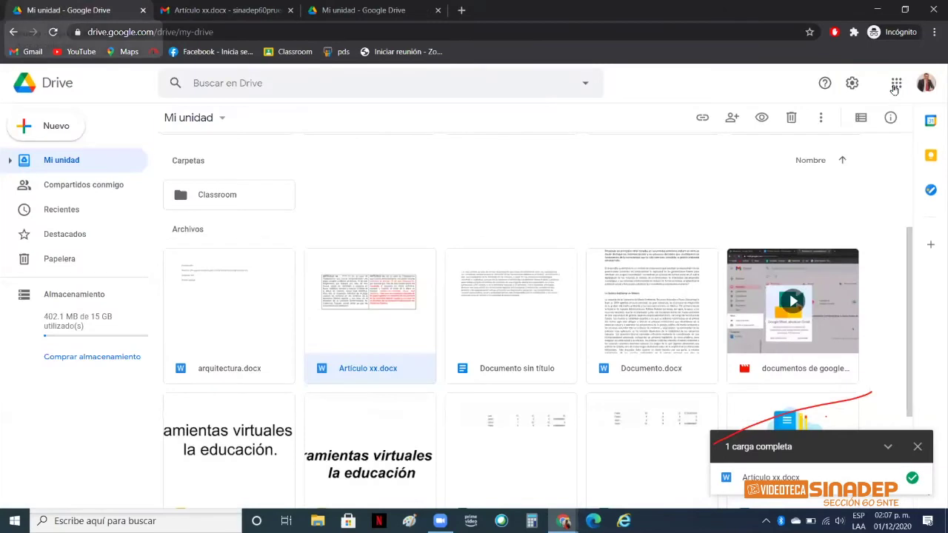
- Launch Google Slides from the apps launcher and open the 'prueba presentaciones' deck
{"action": "left_click", "coordinate": [896, 84]}
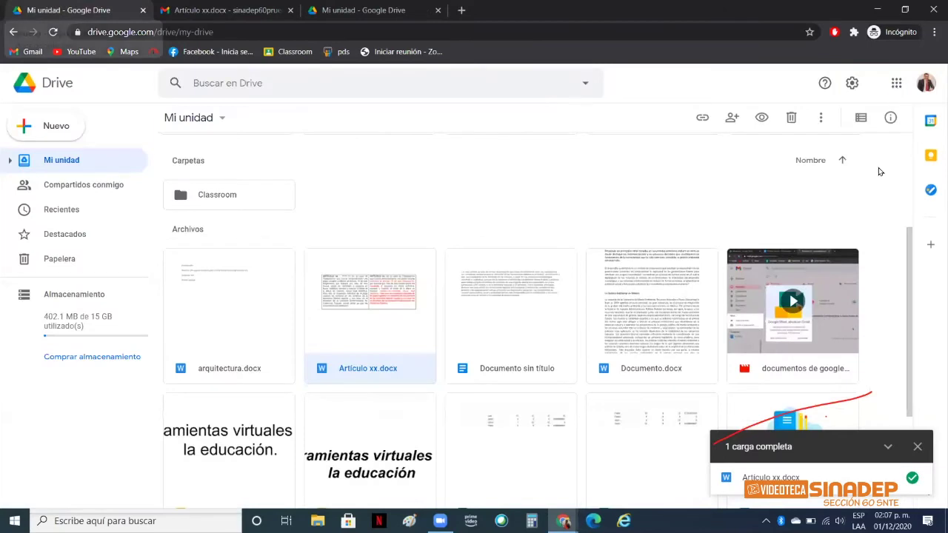
{"action": "left_click", "coordinate": [903, 207]}
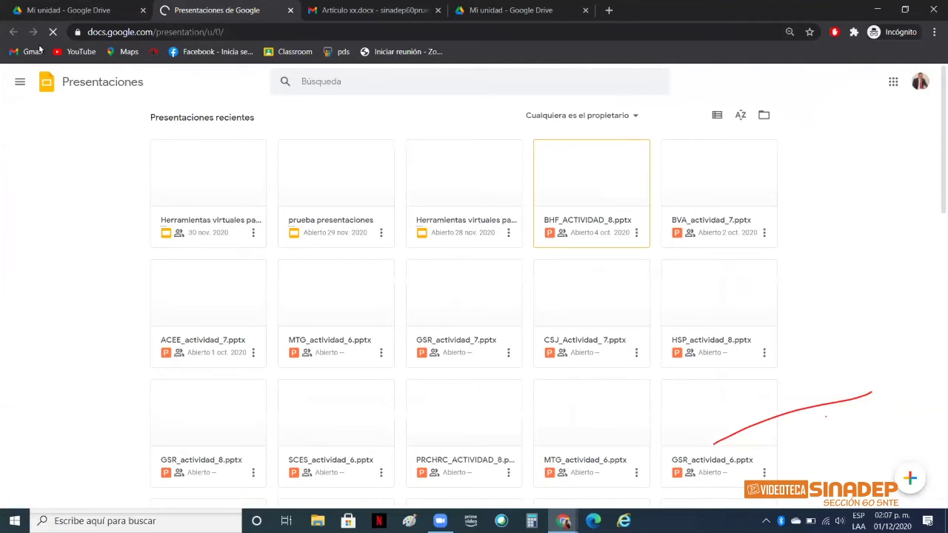
{"action": "left_click", "coordinate": [20, 83]}
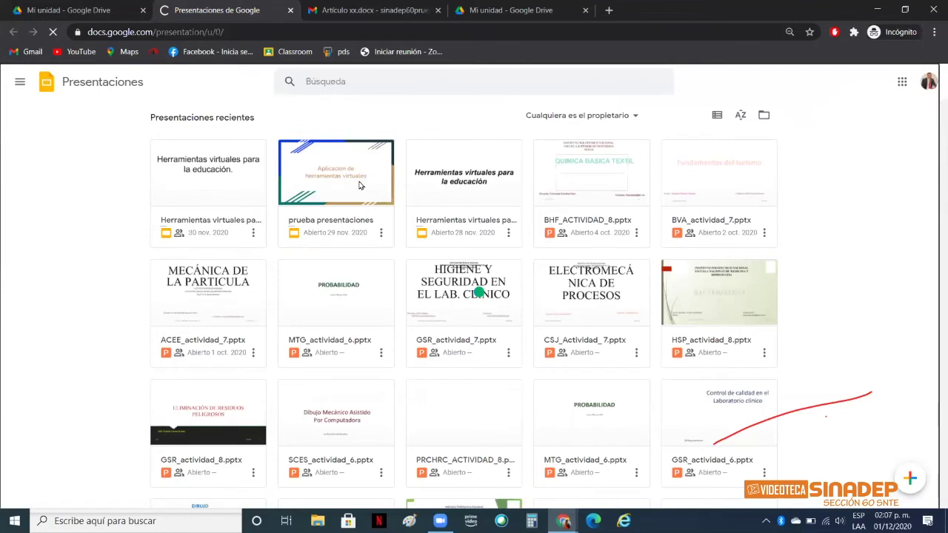
{"action": "left_click", "coordinate": [360, 186]}
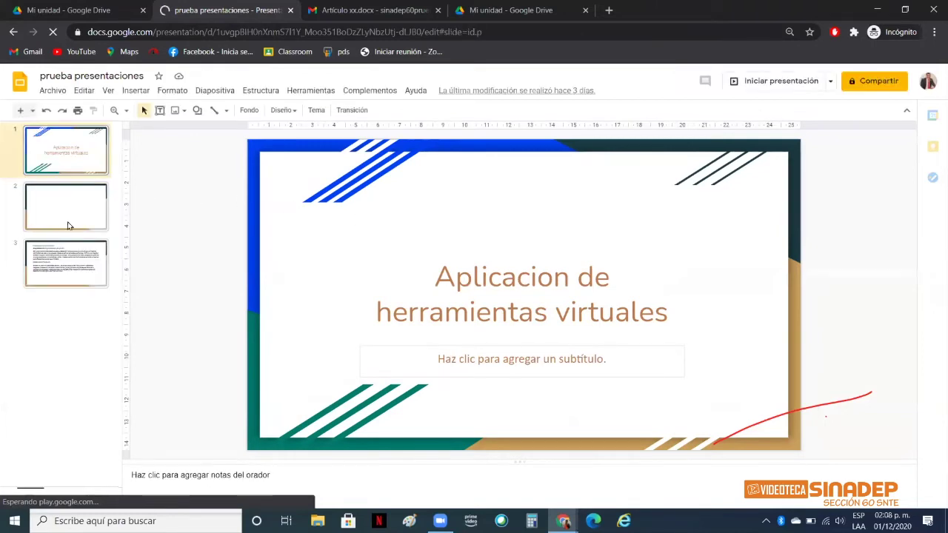
- Delete slides 2 and 3, keeping only the 'Aplicacion de herramientas virtuales' title slide
{"action": "left_click", "coordinate": [71, 224]}
{"action": "key", "text": "Delete"}
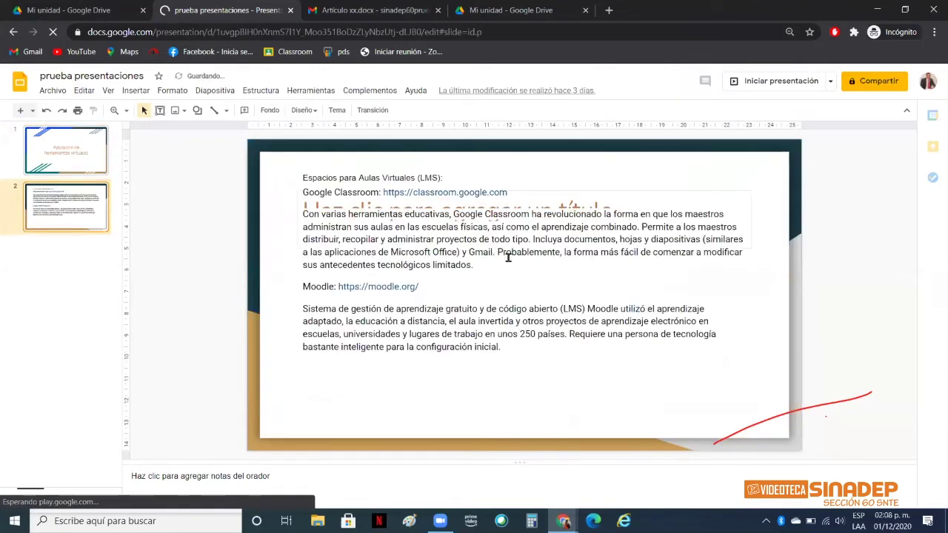
{"action": "key", "text": "Delete"}
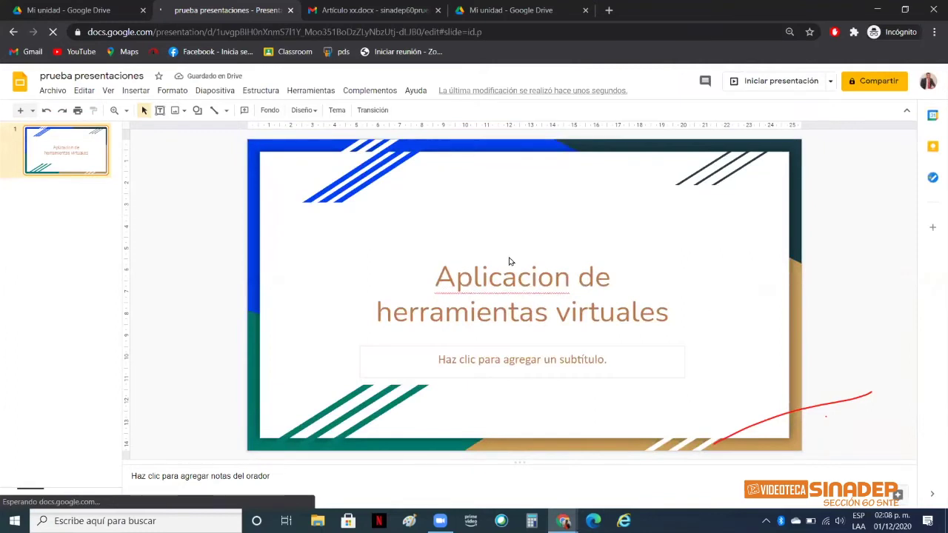
{"action": "left_click", "coordinate": [509, 261]}
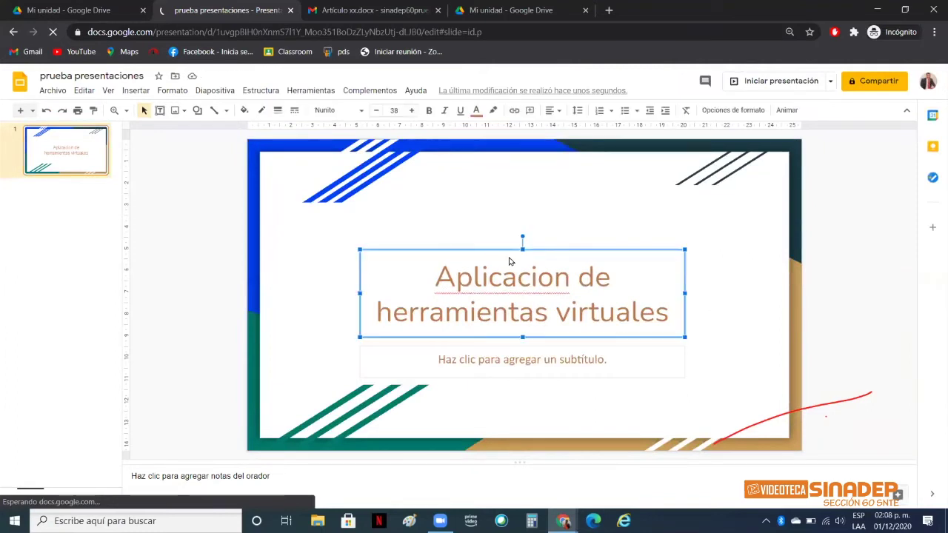
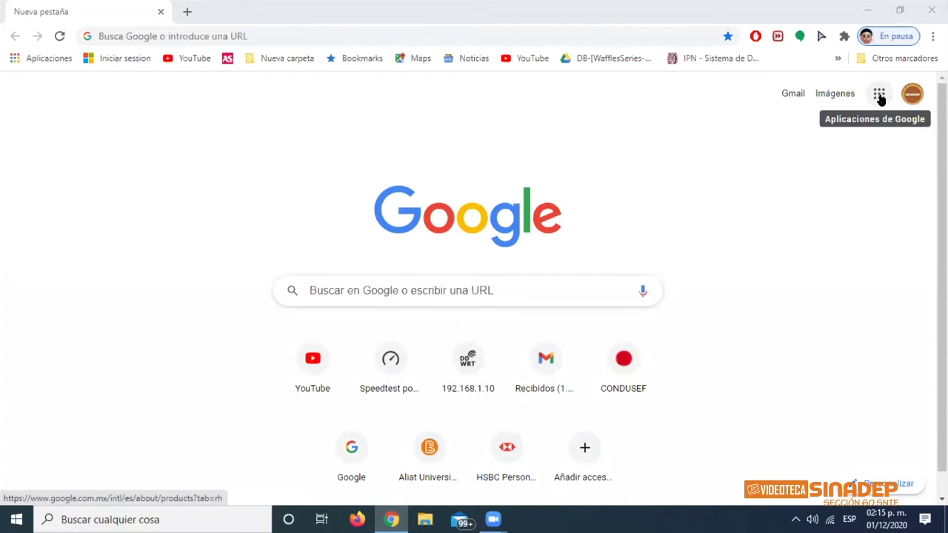
- Launch Google Calendar from the Google apps grid in Chrome
{"action": "left_click", "coordinate": [880, 98]}
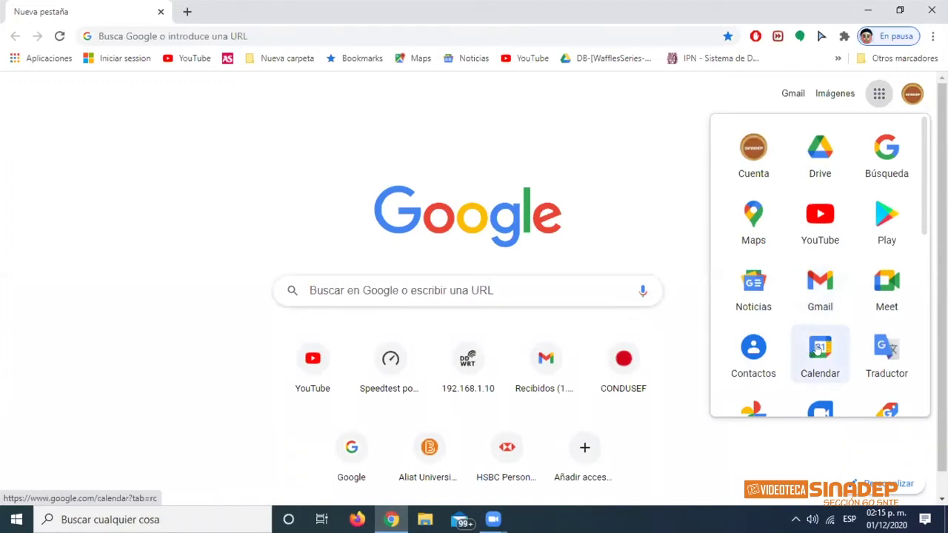
{"action": "left_click", "coordinate": [818, 351]}
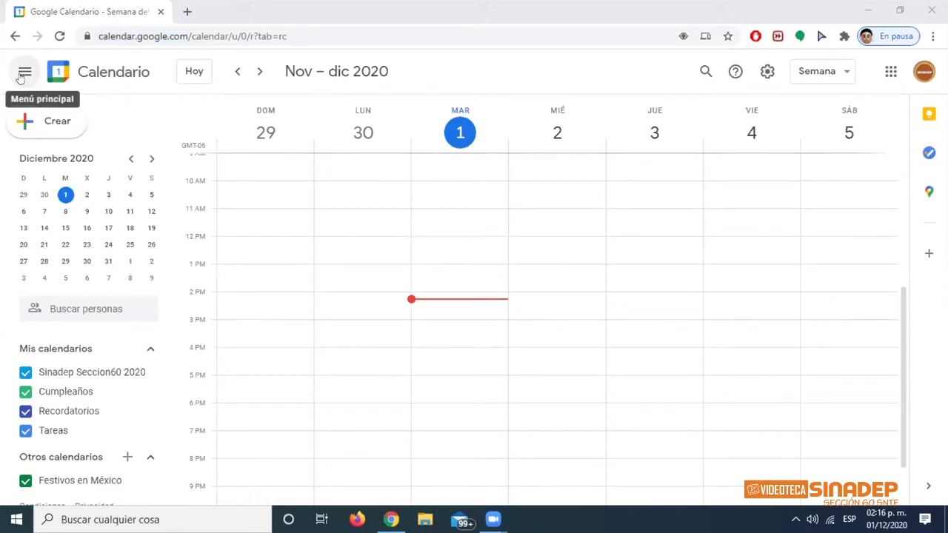
{"action": "left_click", "coordinate": [25, 72]}
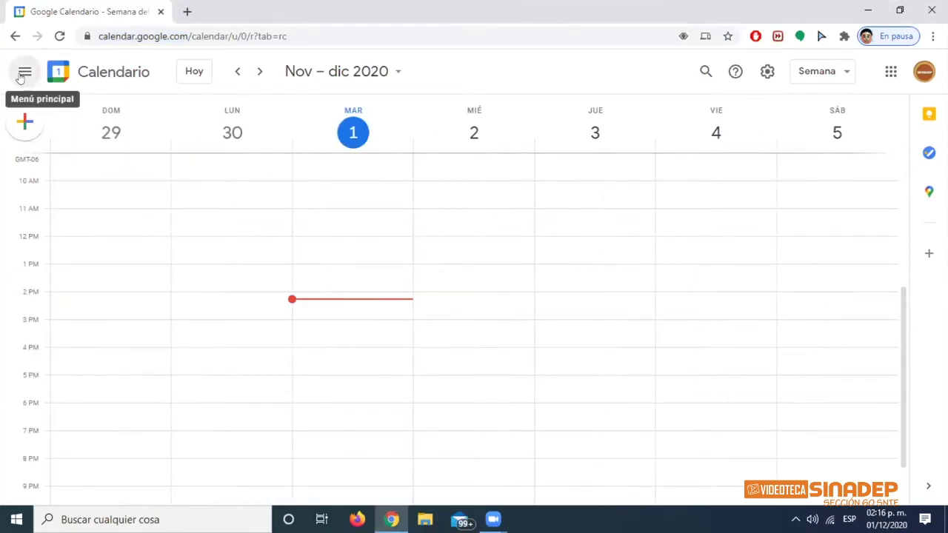
{"action": "left_click", "coordinate": [22, 75]}
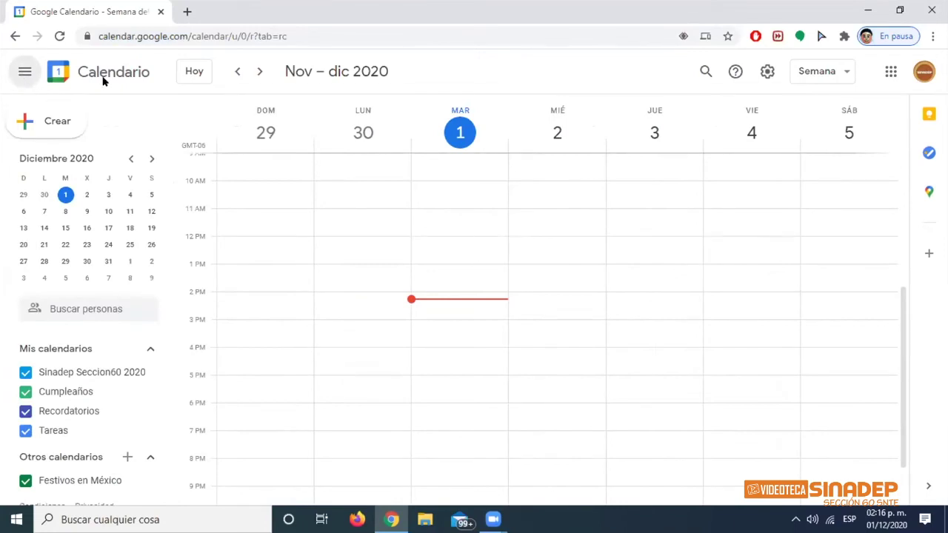
{"action": "left_click", "coordinate": [187, 72]}
{"action": "left_click", "coordinate": [194, 74]}
{"action": "left_click", "coordinate": [257, 71]}
{"action": "left_click", "coordinate": [257, 71]}
{"action": "left_click", "coordinate": [258, 71]}
{"action": "left_click", "coordinate": [257, 71]}
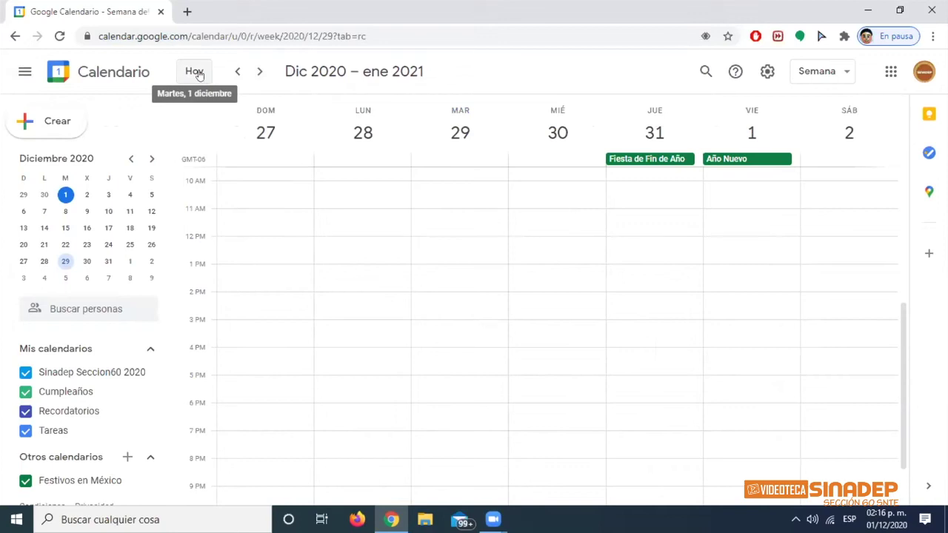
{"action": "left_click", "coordinate": [195, 72]}
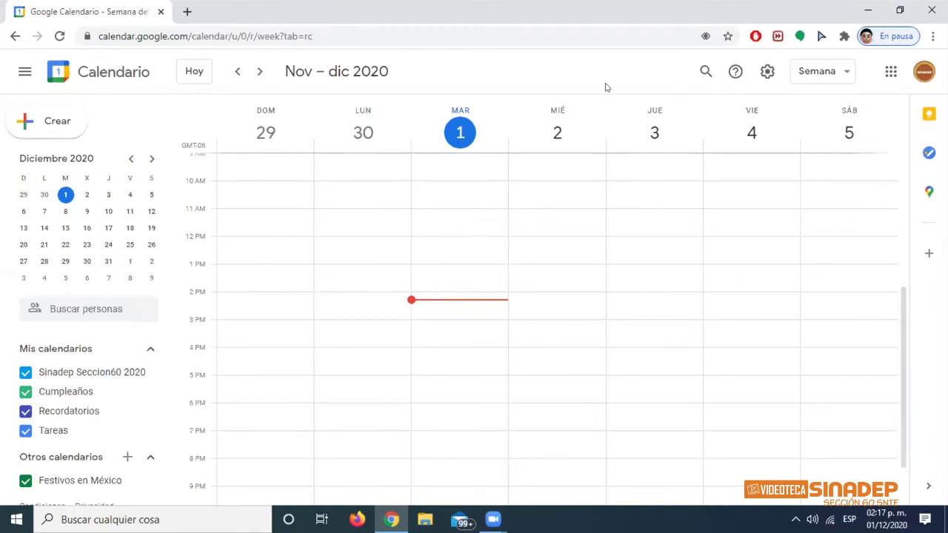
- Glance at calendar search and the Configuración page, then reopen the gear options menu
{"action": "left_click", "coordinate": [706, 72]}
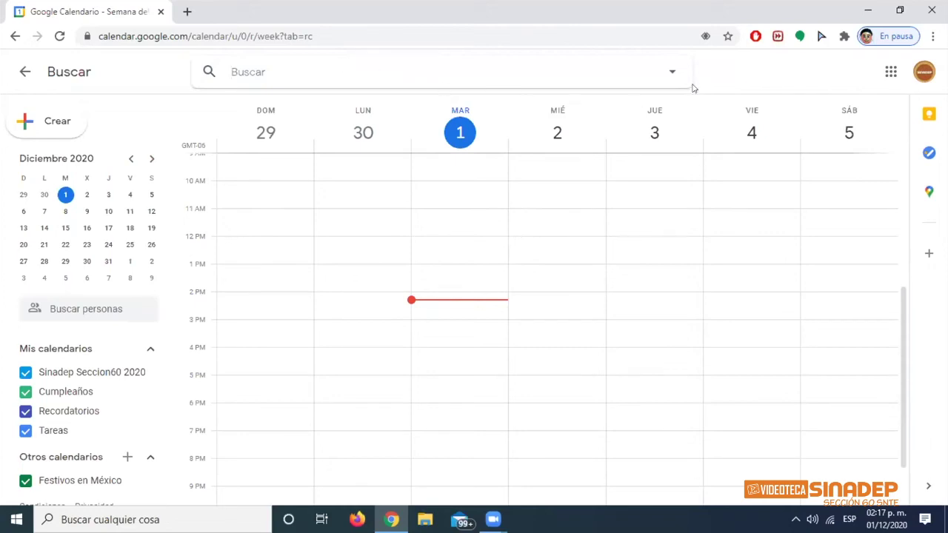
{"action": "left_click", "coordinate": [732, 74]}
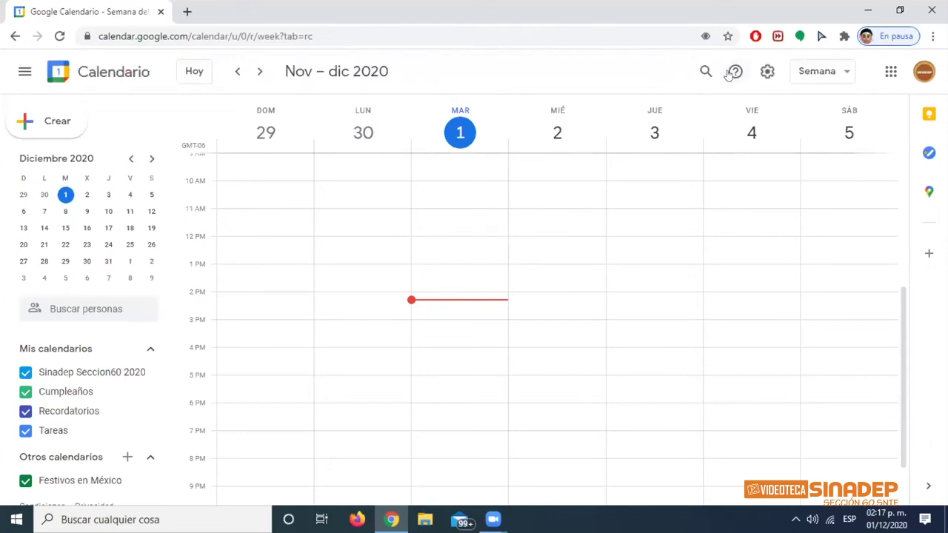
{"action": "left_click", "coordinate": [766, 73]}
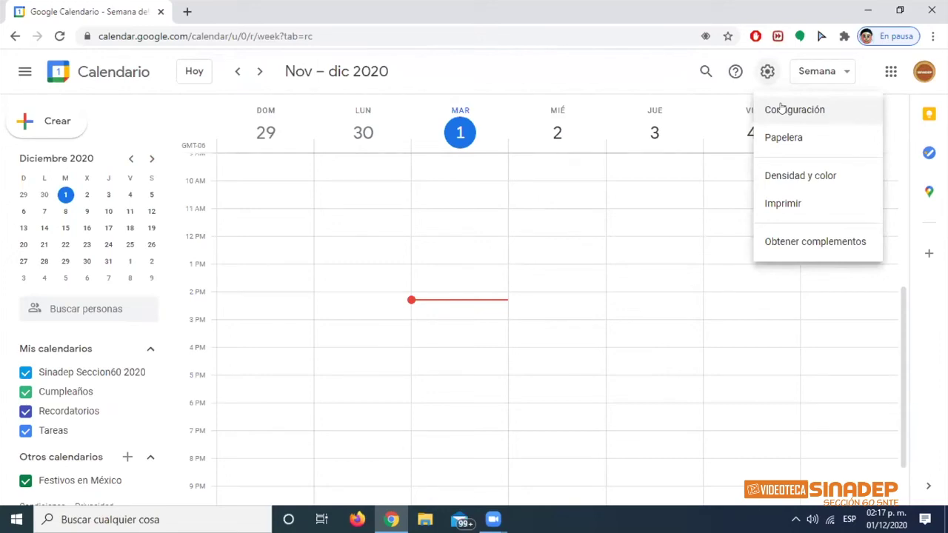
{"action": "left_click", "coordinate": [782, 109]}
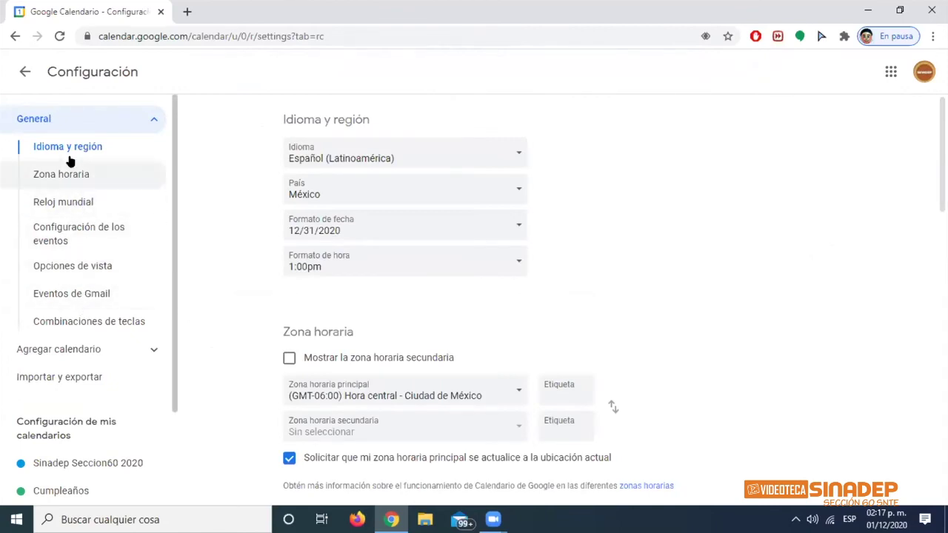
{"action": "left_click", "coordinate": [26, 69]}
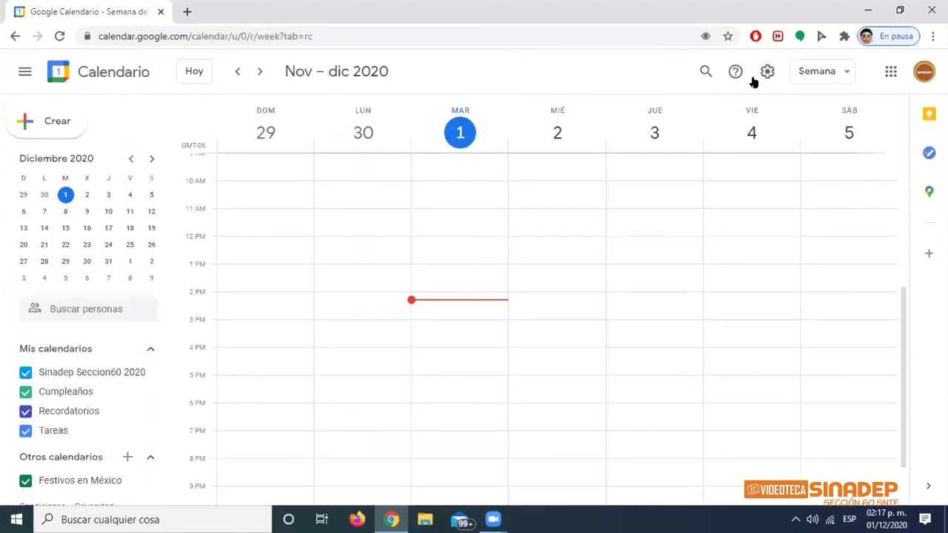
{"action": "left_click", "coordinate": [768, 72]}
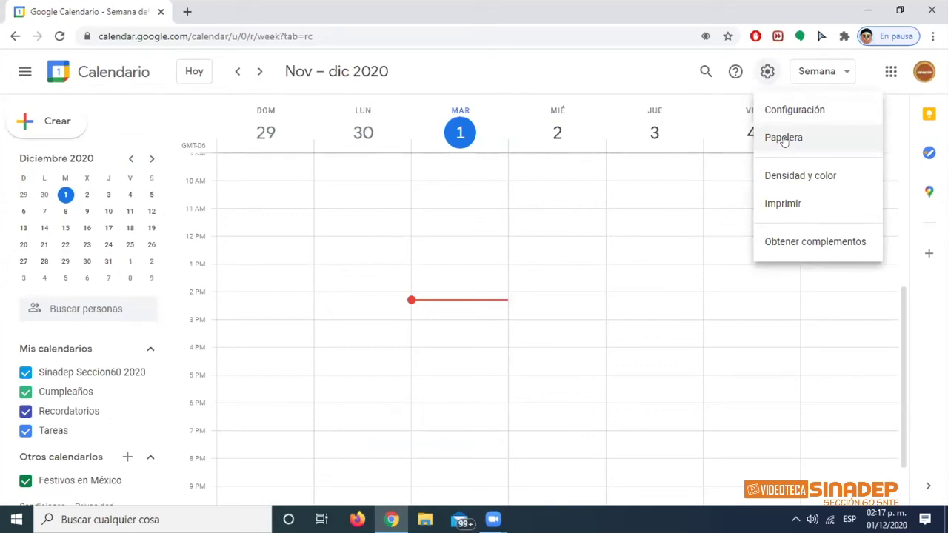
- Look through Papelera and the Densidad y color settings, leaving colour on Moderna unchanged
{"action": "left_click", "coordinate": [784, 139]}
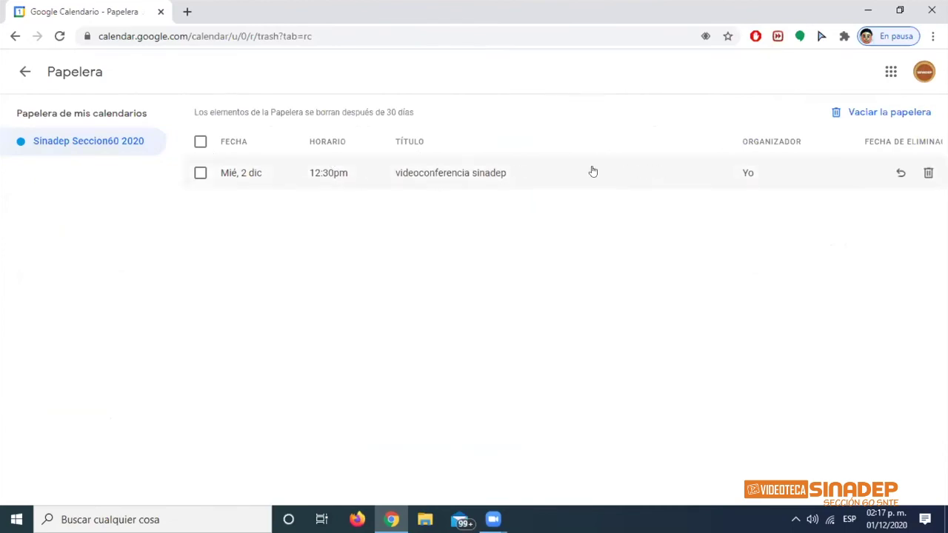
{"action": "left_click", "coordinate": [26, 74]}
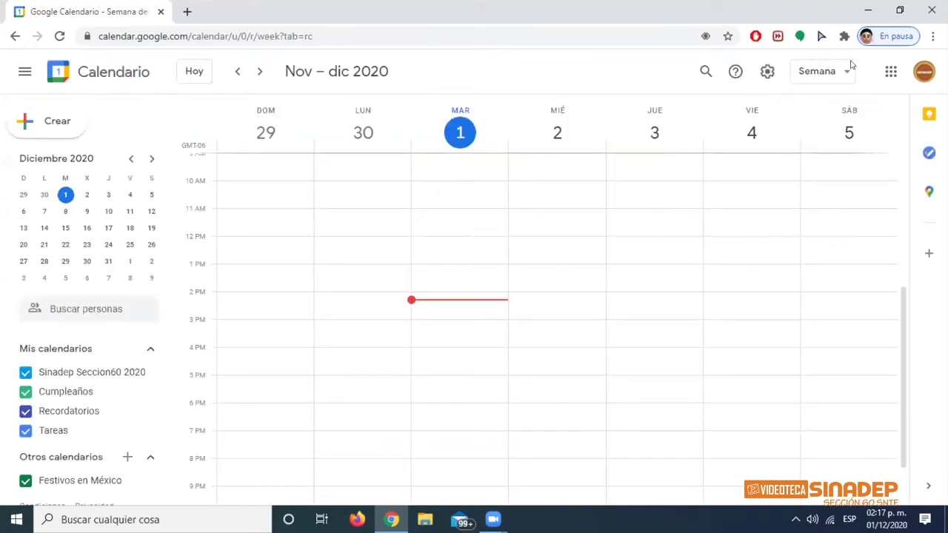
{"action": "left_click", "coordinate": [767, 72]}
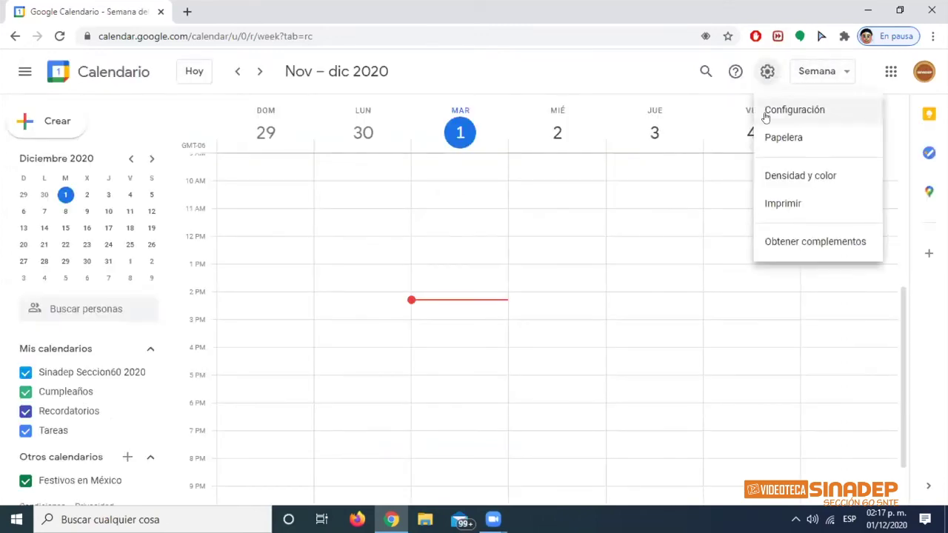
{"action": "left_click", "coordinate": [783, 178]}
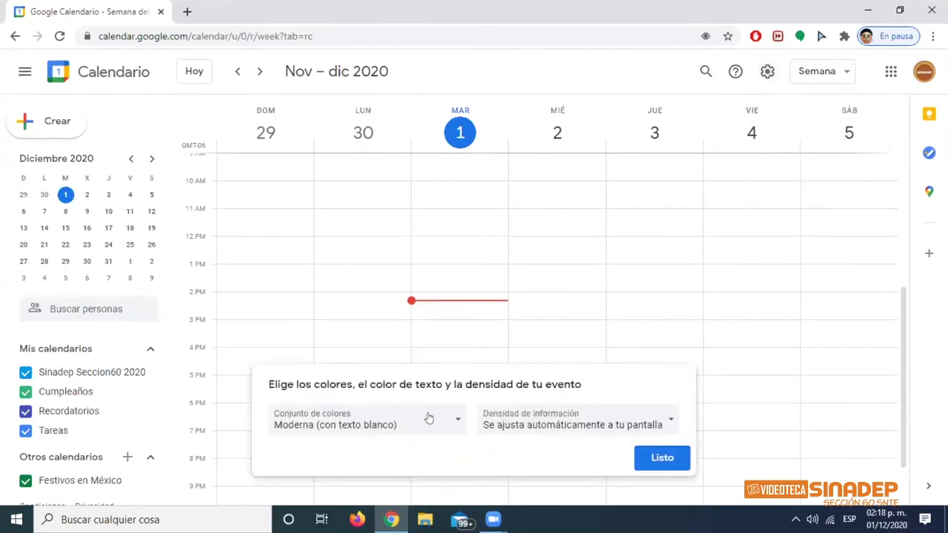
{"action": "left_click", "coordinate": [662, 458]}
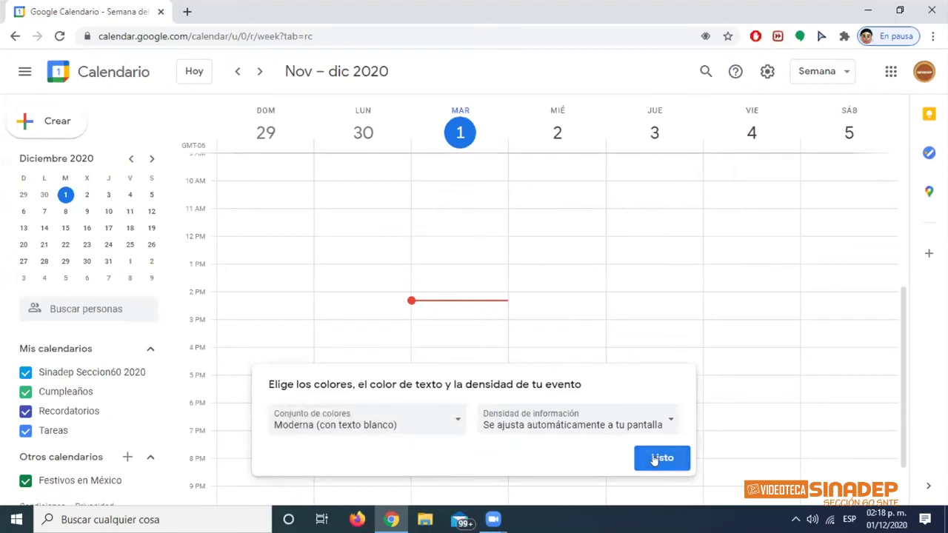
{"action": "left_click", "coordinate": [768, 71]}
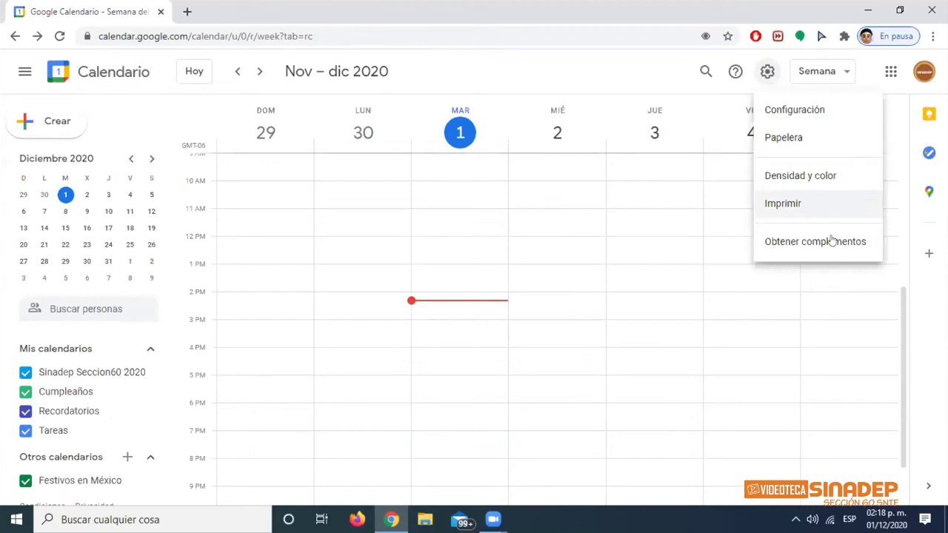
- Close the options menu and discard an accidental draft event on Friday 4 December
{"action": "left_click", "coordinate": [711, 236]}
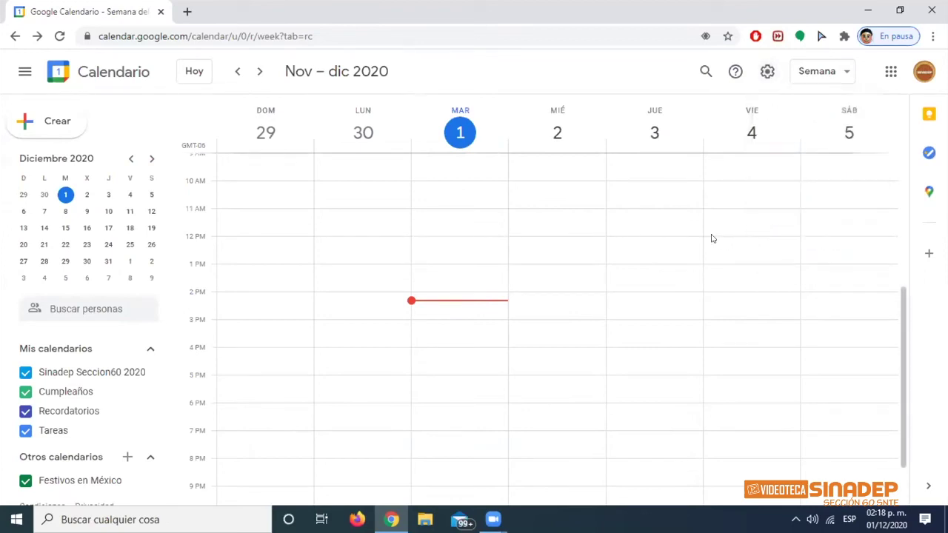
{"action": "left_click", "coordinate": [711, 235]}
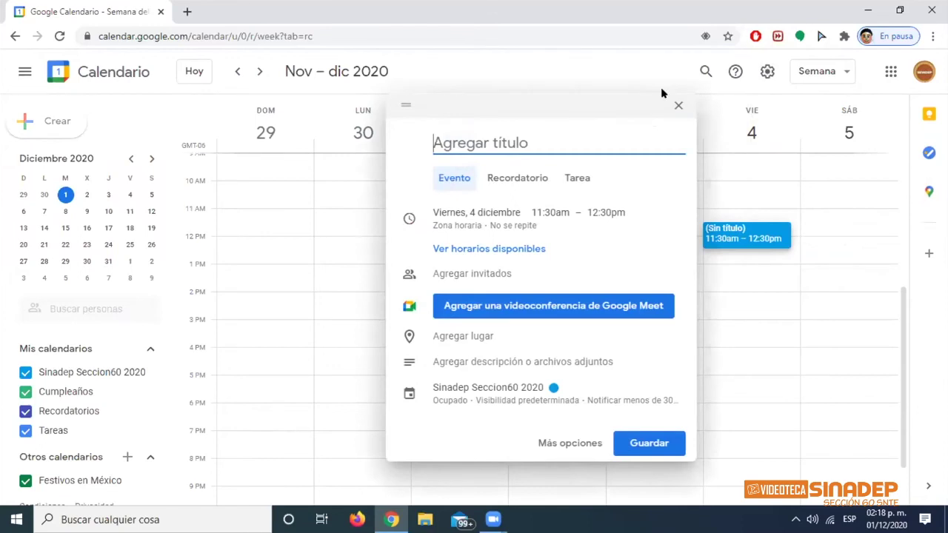
{"action": "left_click", "coordinate": [678, 105]}
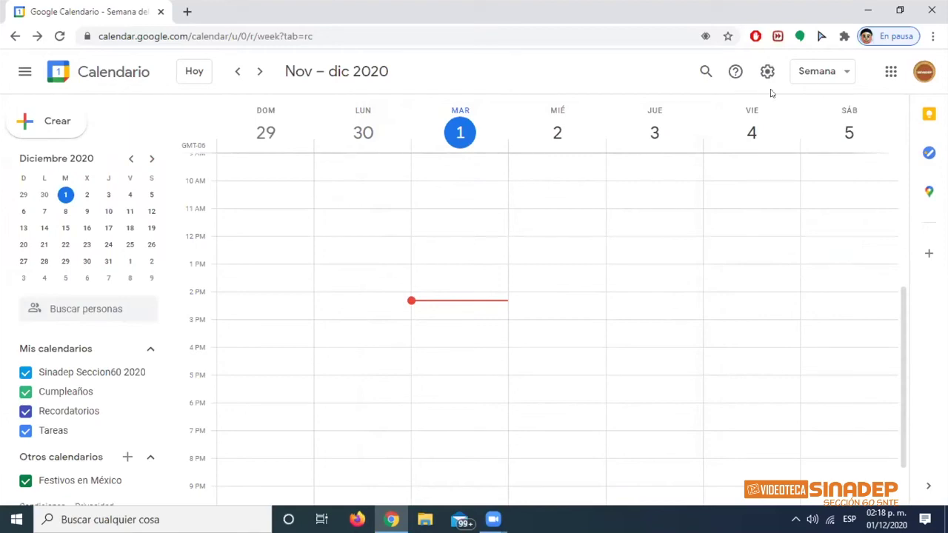
- Switch the view to Día for Tuesday 1 December, then pick another view from the list
{"action": "left_click", "coordinate": [843, 72]}
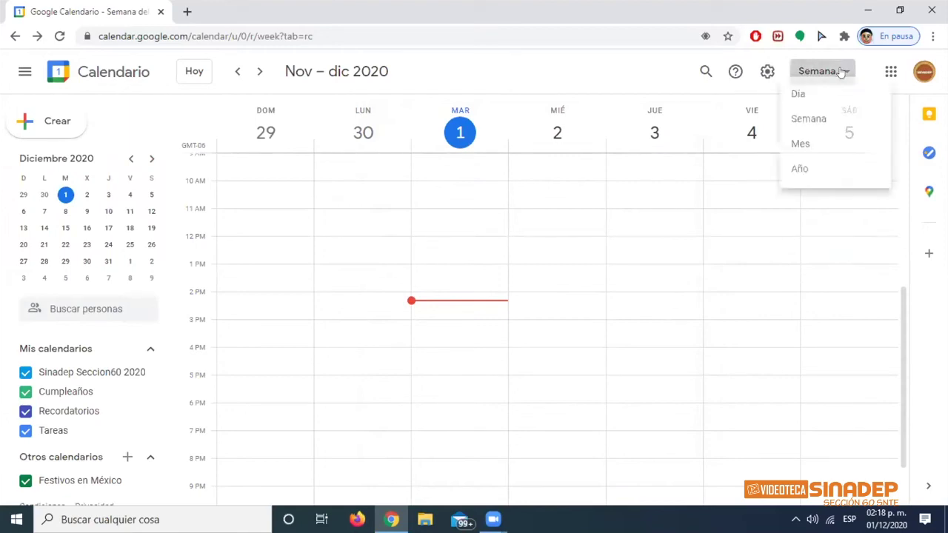
{"action": "left_click", "coordinate": [810, 107]}
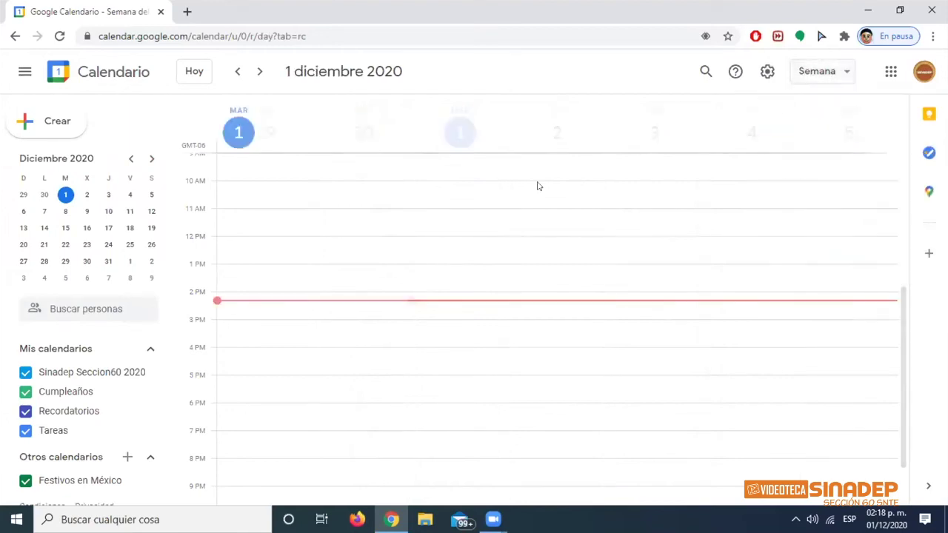
{"action": "left_click", "coordinate": [830, 76]}
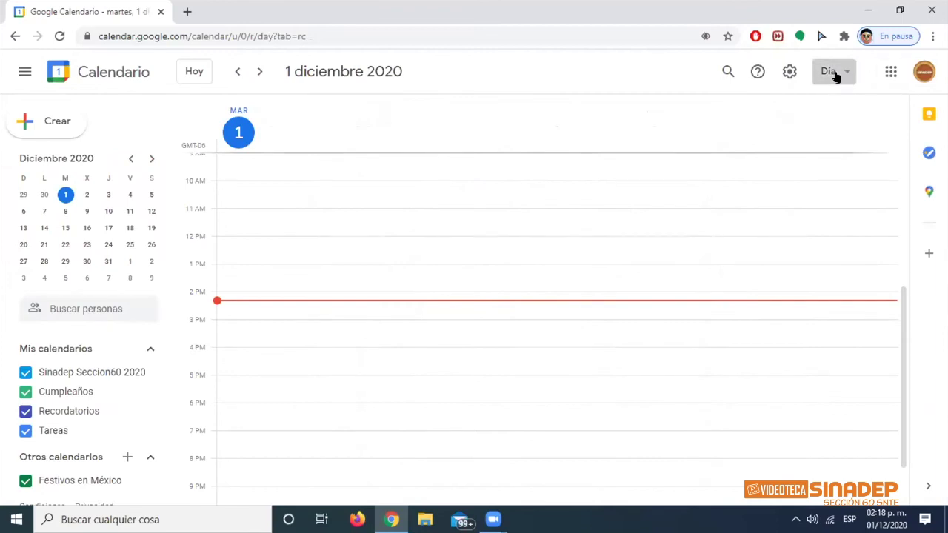
{"action": "left_click", "coordinate": [809, 159]}
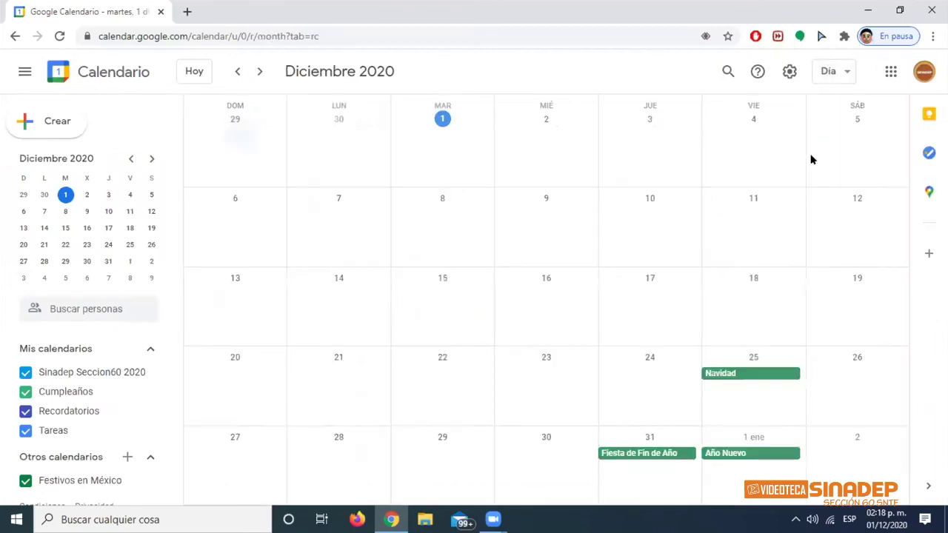
- Change the December month view back to Semana, showing Nov 29 – Dec 5
{"action": "left_click", "coordinate": [840, 74]}
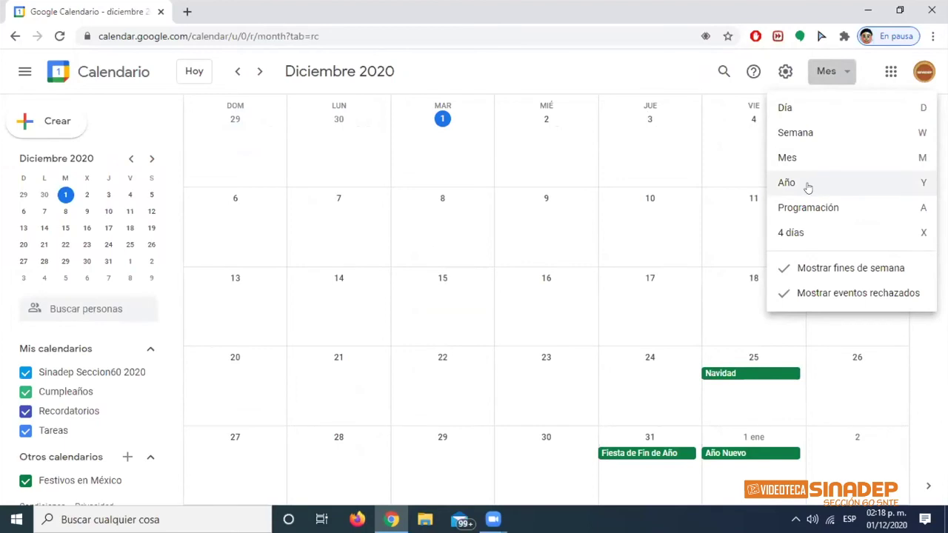
{"action": "left_click", "coordinate": [805, 137]}
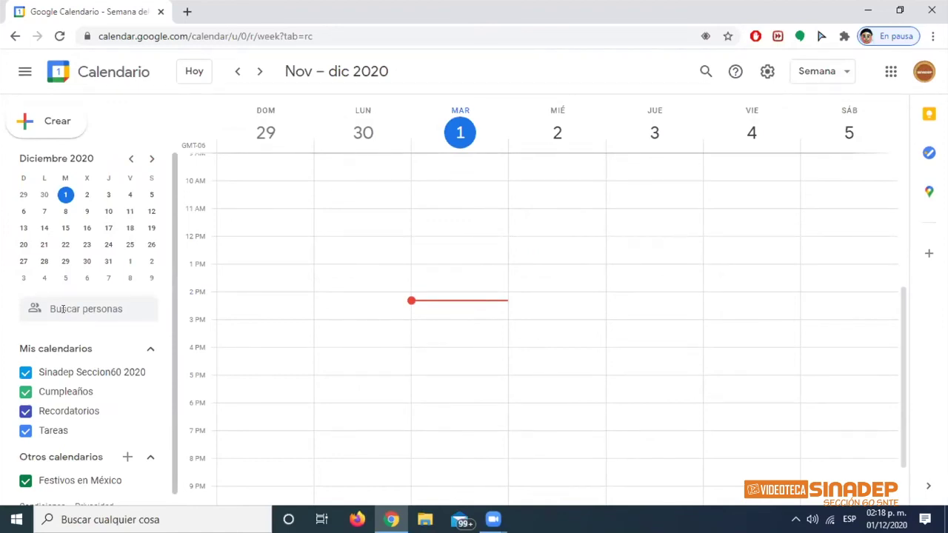
- Go back two weeks to 15–21 November and toggle Festivos en México off and on
{"action": "scroll", "coordinate": [63, 309], "scroll_direction": "down", "scroll_amount": 1}
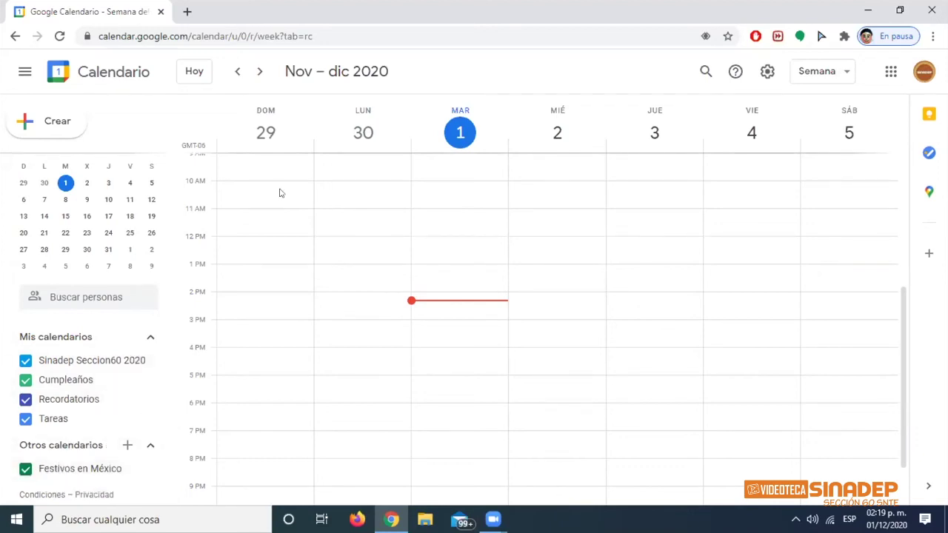
{"action": "left_click", "coordinate": [239, 72]}
{"action": "left_click", "coordinate": [239, 73]}
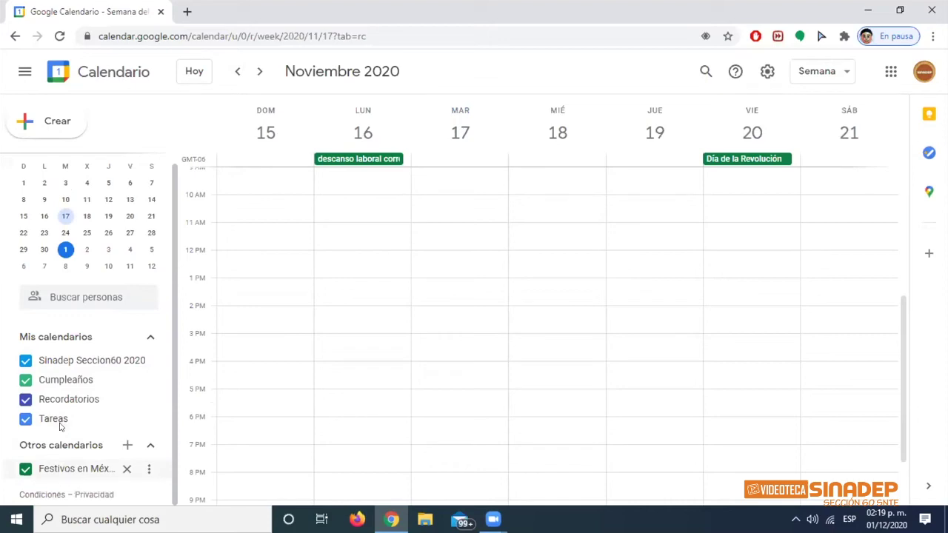
{"action": "left_click", "coordinate": [25, 469]}
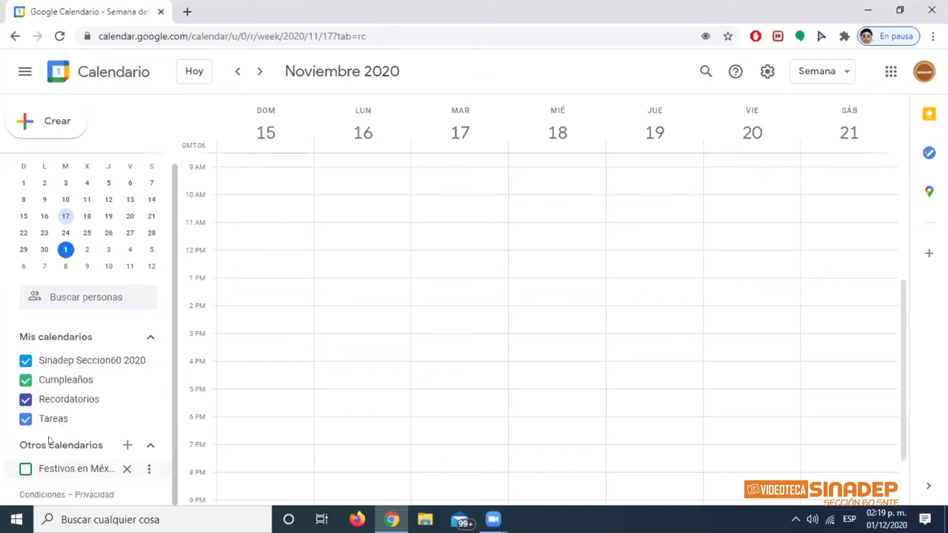
{"action": "left_click", "coordinate": [26, 469]}
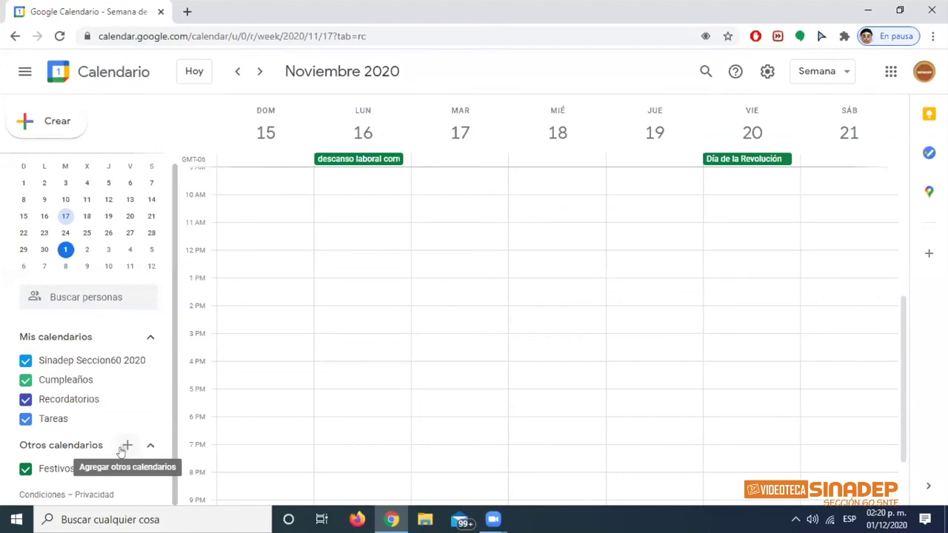
- Add calendar 'Ejercicio' via Crear calendario nuevo, described 'realizar ejercicio todos los dias'
{"action": "left_click", "coordinate": [124, 447]}
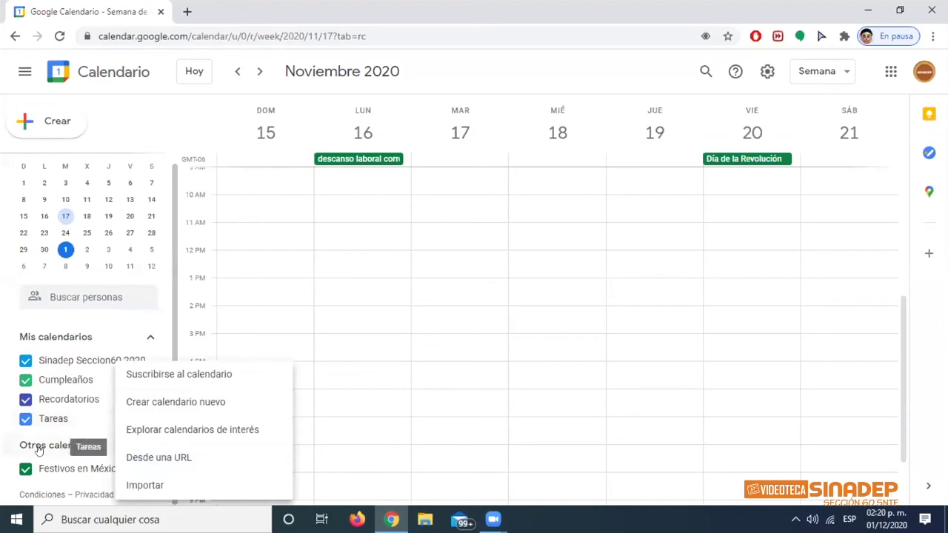
{"action": "left_click", "coordinate": [5, 445]}
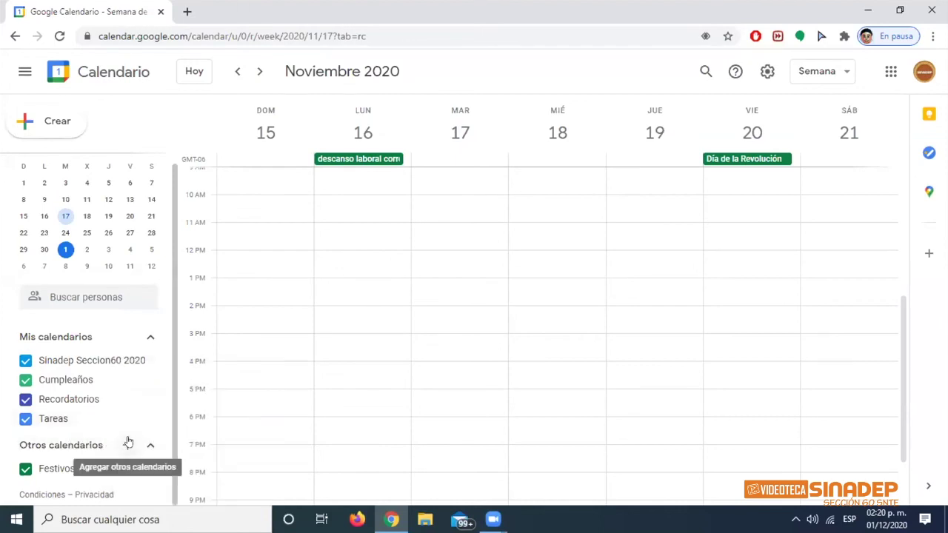
{"action": "left_click", "coordinate": [126, 443]}
{"action": "left_click", "coordinate": [196, 409]}
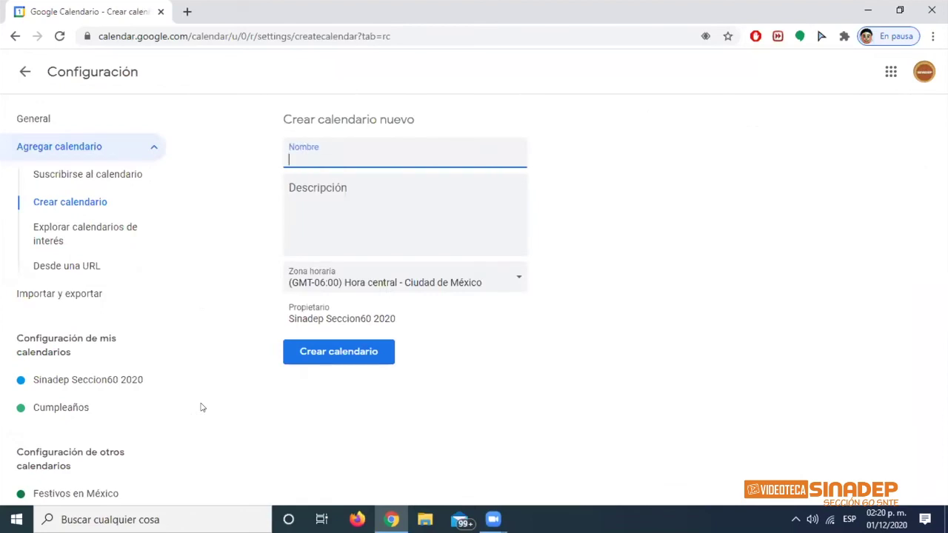
{"action": "type", "text": "Ejercicio"}
{"action": "left_click", "coordinate": [383, 205]}
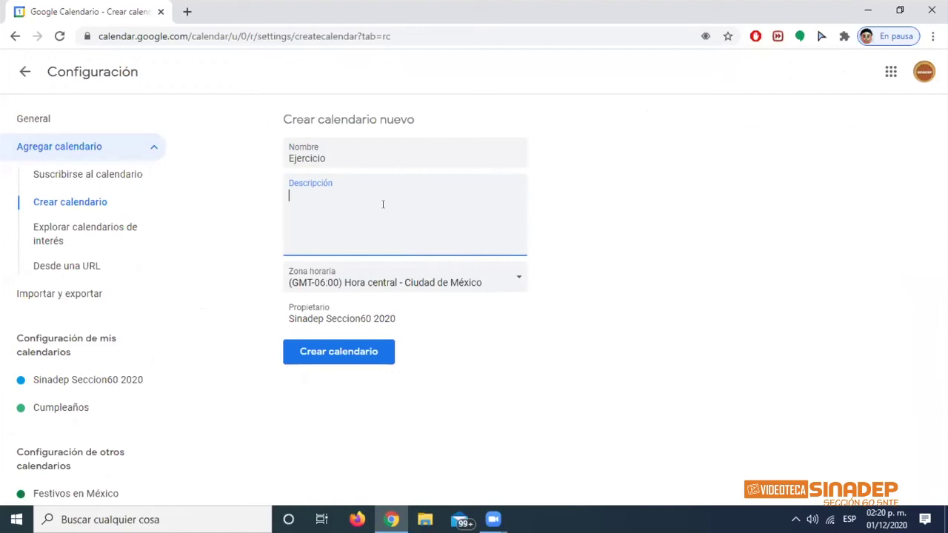
{"action": "type", "text": "realizar ejer"}
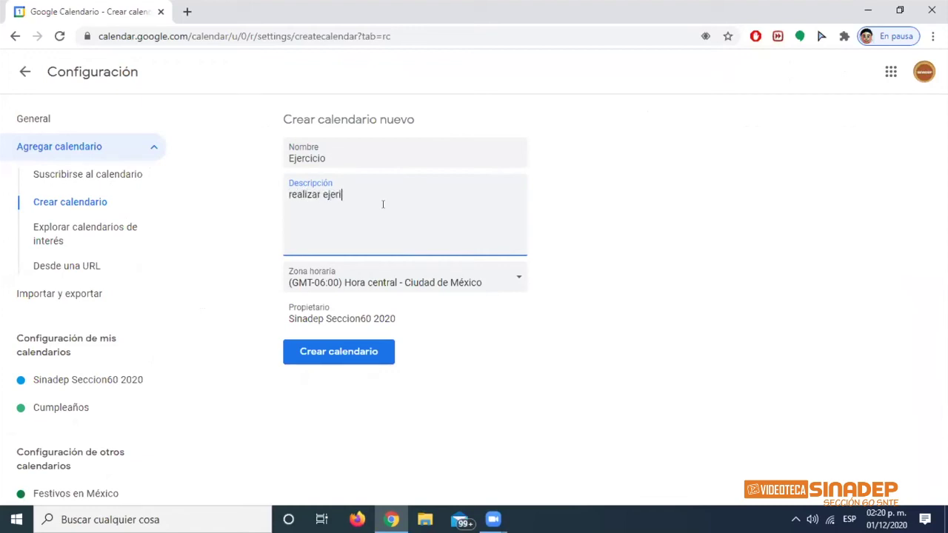
{"action": "type", "text": "cicio todos los dias"}
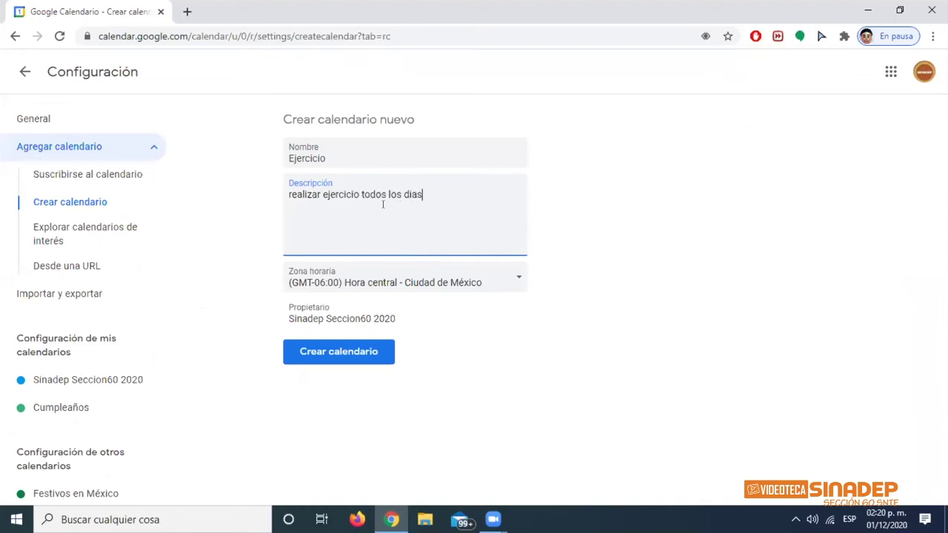
{"action": "left_click", "coordinate": [358, 344]}
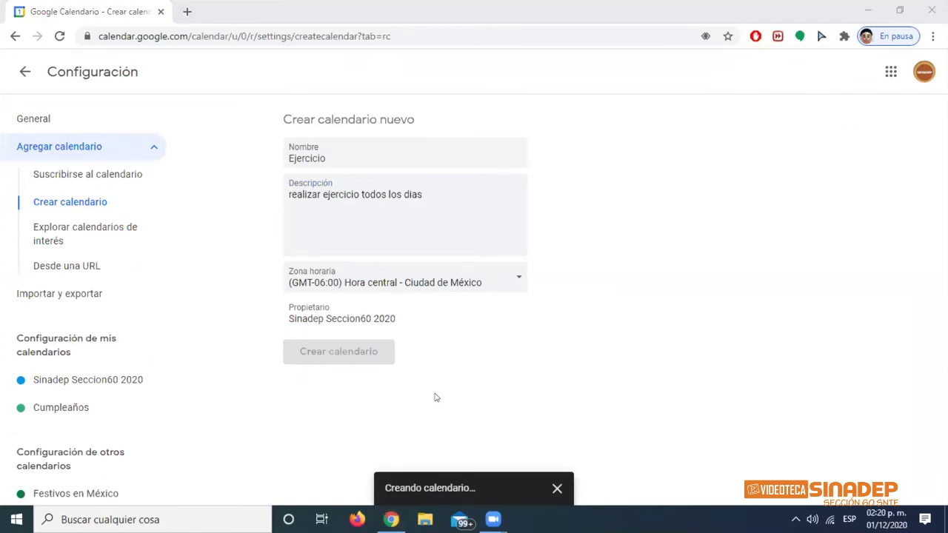
{"action": "left_click", "coordinate": [25, 71]}
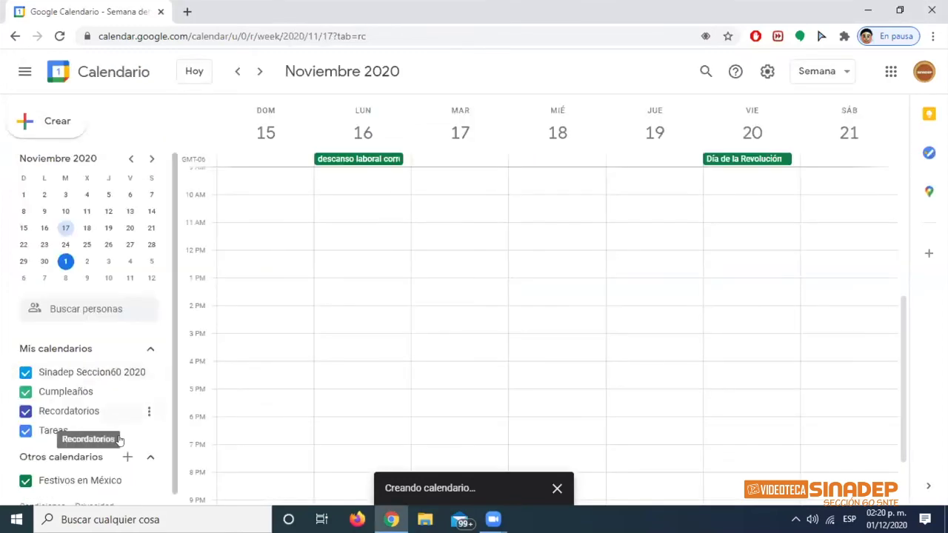
- Colour the Ejercicio calendar orange and jump back to the Nov 29 – Dec 5 week
{"action": "scroll", "coordinate": [119, 440], "scroll_direction": "down", "scroll_amount": 1}
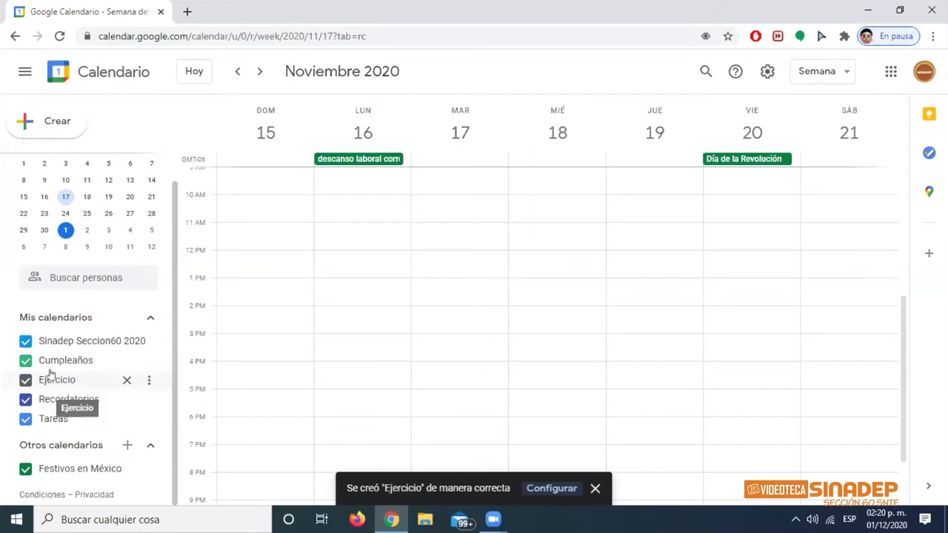
{"action": "left_click", "coordinate": [146, 382]}
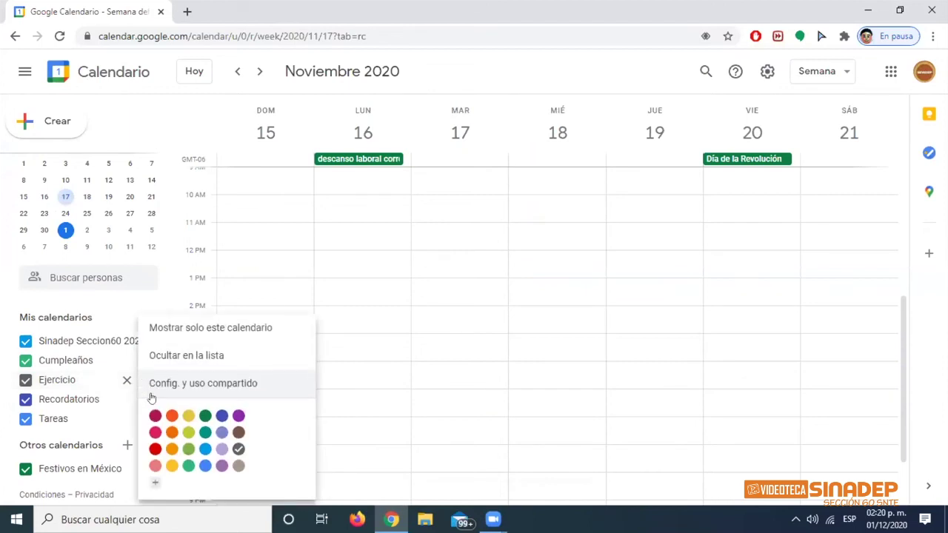
{"action": "left_click", "coordinate": [171, 433]}
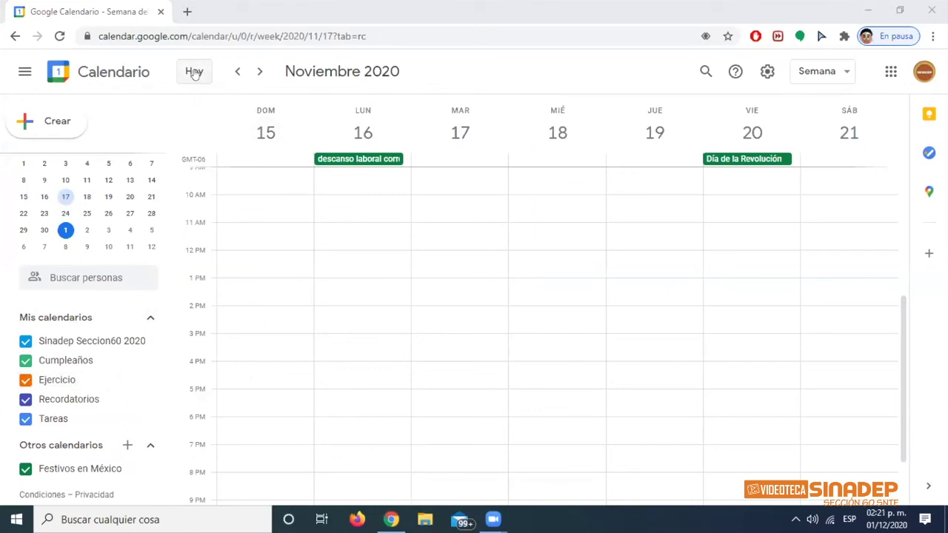
{"action": "left_click", "coordinate": [194, 72]}
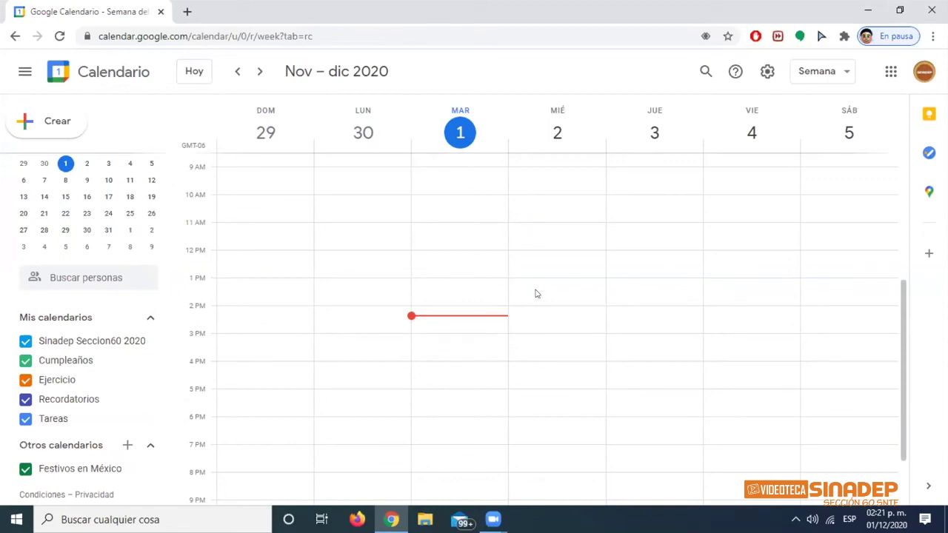
- Discard a stray Tuesday draft and title a Wednesday 2 December 1–2pm event 'Videoconferencia'
{"action": "left_click", "coordinate": [28, 121]}
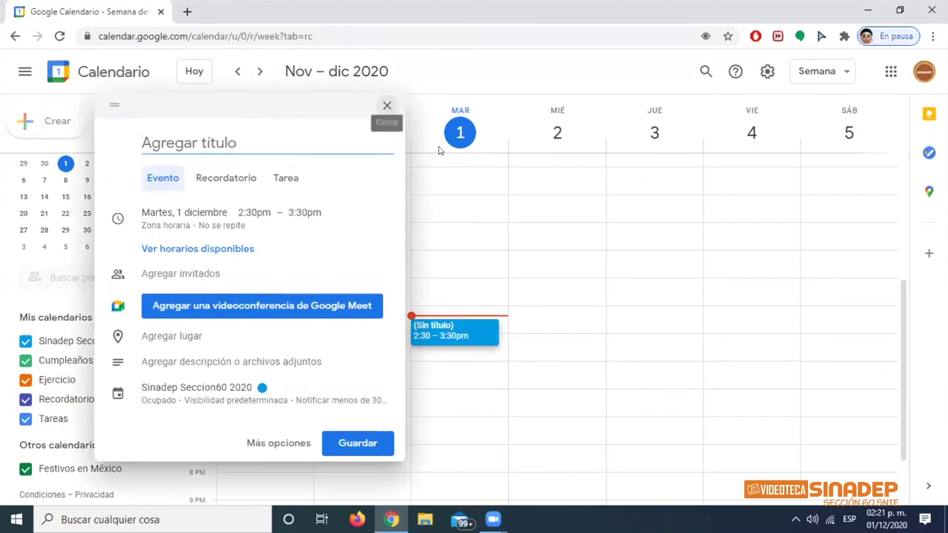
{"action": "left_click", "coordinate": [387, 106]}
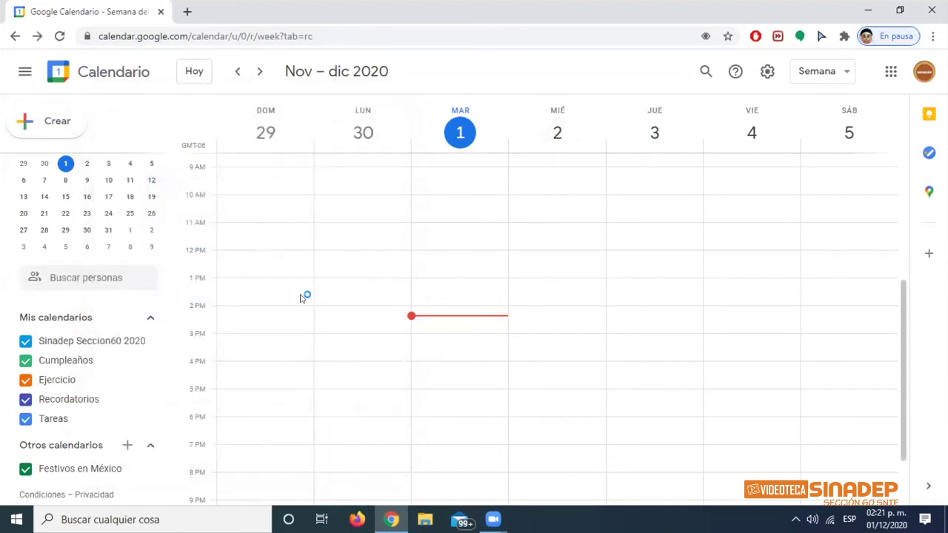
{"action": "left_click", "coordinate": [544, 286]}
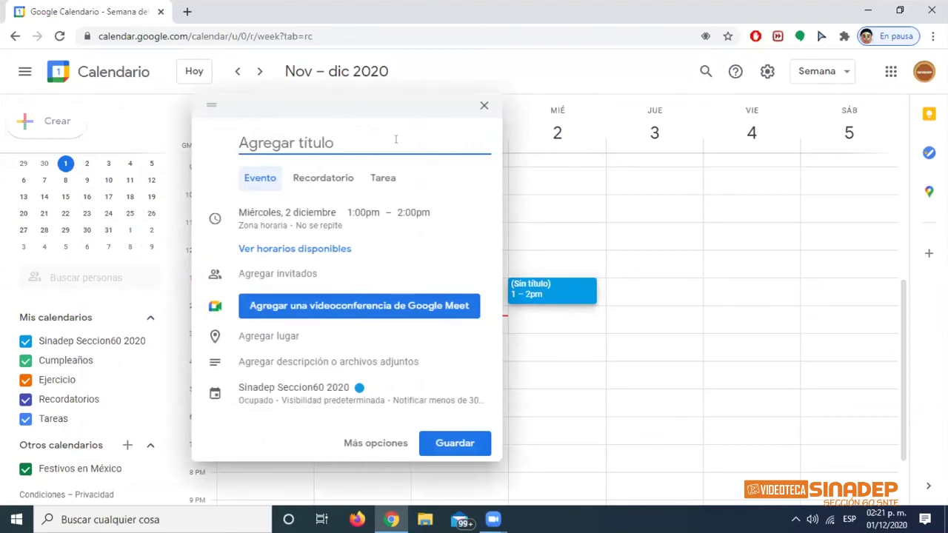
{"action": "type", "text": "Vi"}
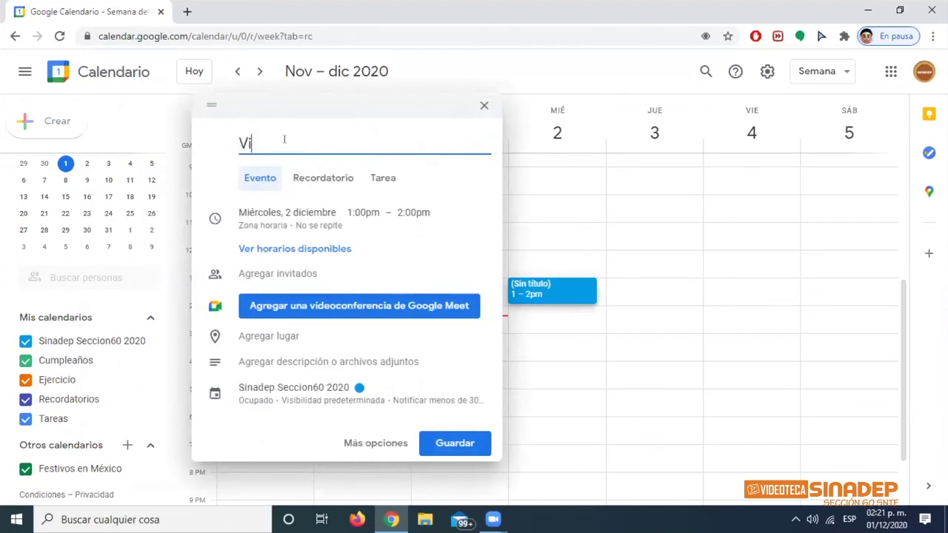
{"action": "type", "text": "deoconfere3ncia"}
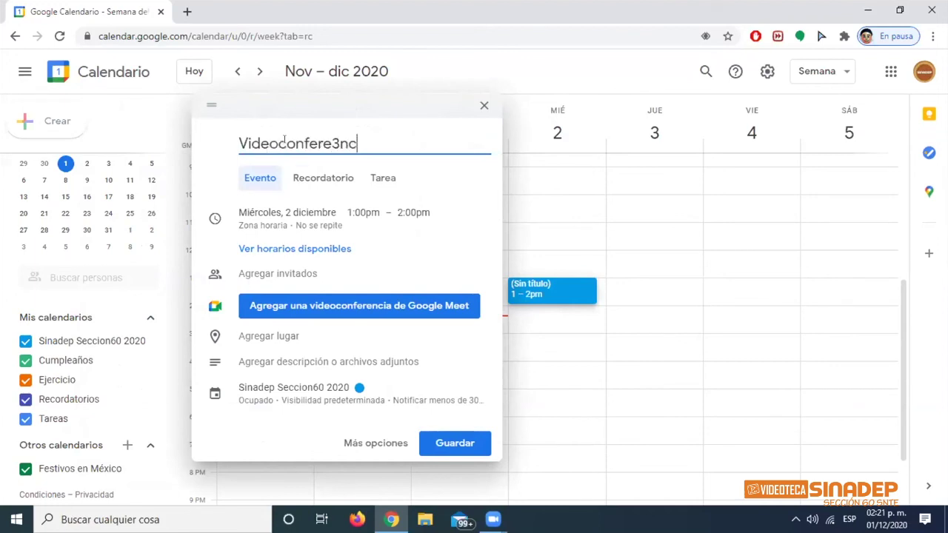
{"action": "key", "text": "BackSpace"}
{"action": "key", "text": "BackSpace"}
{"action": "key", "text": "BackSpace"}
{"action": "key", "text": "BackSpace"}
{"action": "key", "text": "BackSpace"}
{"action": "type", "text": "ncia"}
{"action": "left_click_drag", "start_coordinate": [375, 99], "coordinate": [393, 97]}
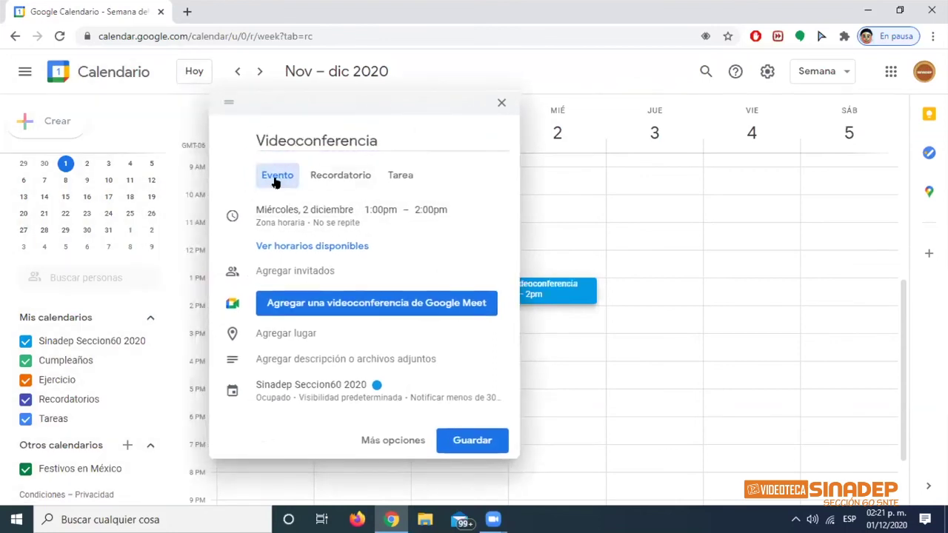